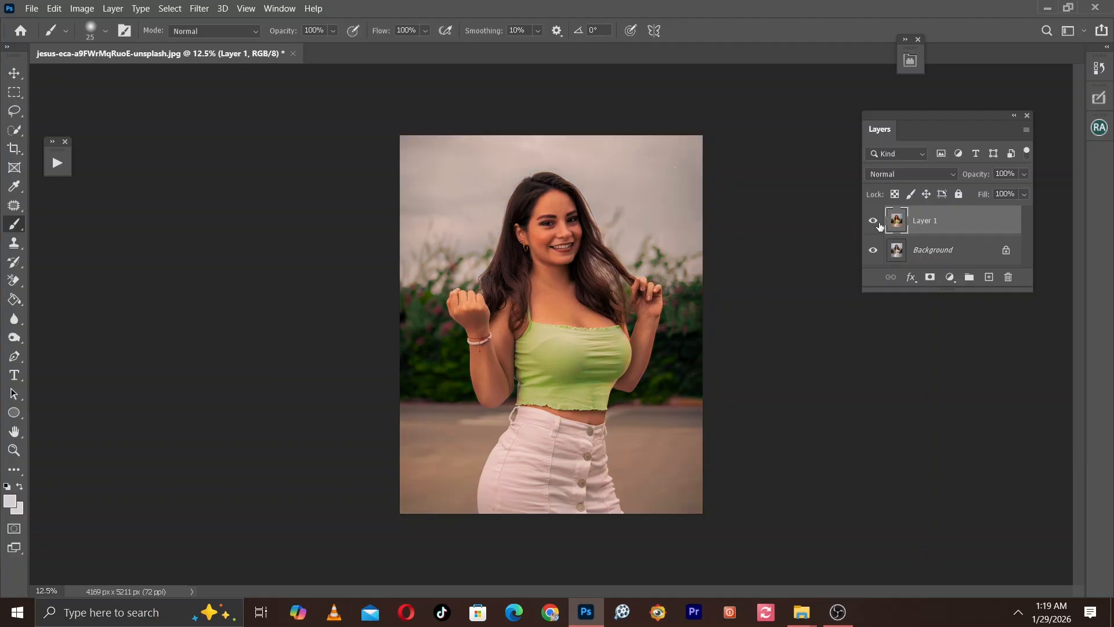
Delete the existing Layer 1 and duplicate the Background layer.
drag(929, 225, 1010, 278)
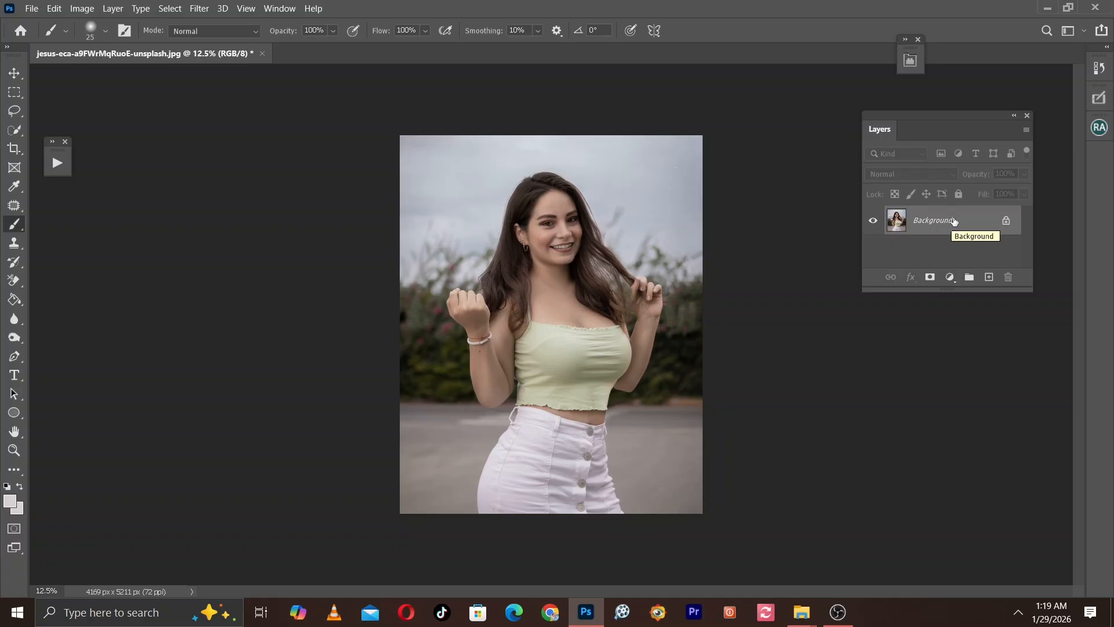
drag(952, 221, 990, 278)
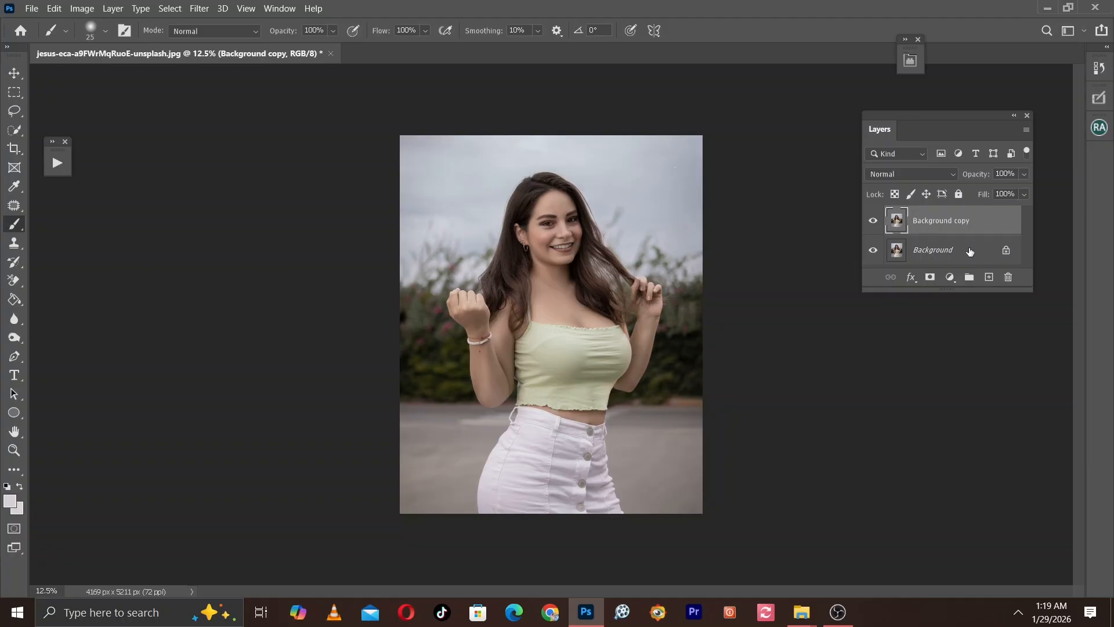
Apply the Camera Raw filter to the Background copy with Exposure at +0.10 and a slightly raised Contrast.
click(200, 9)
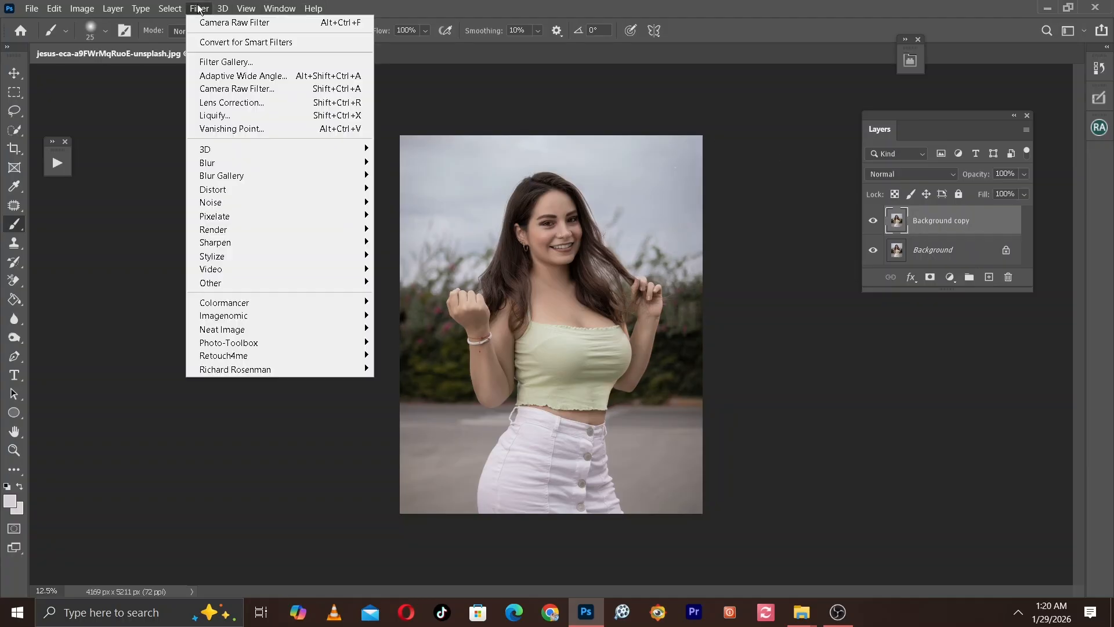
click(227, 93)
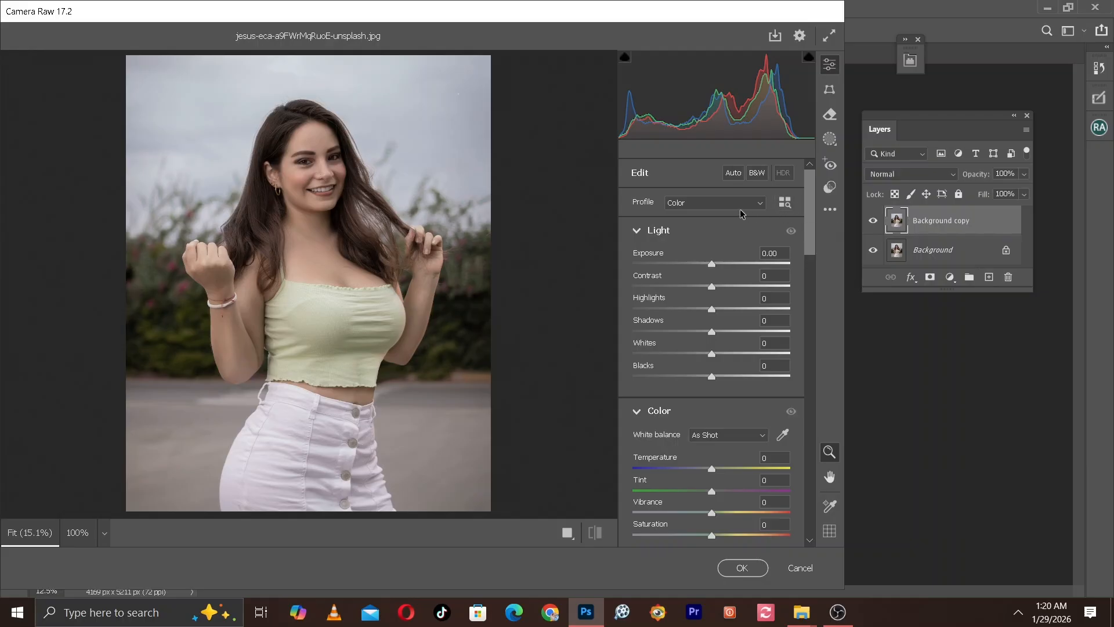
scroll(812, 208, down, 1)
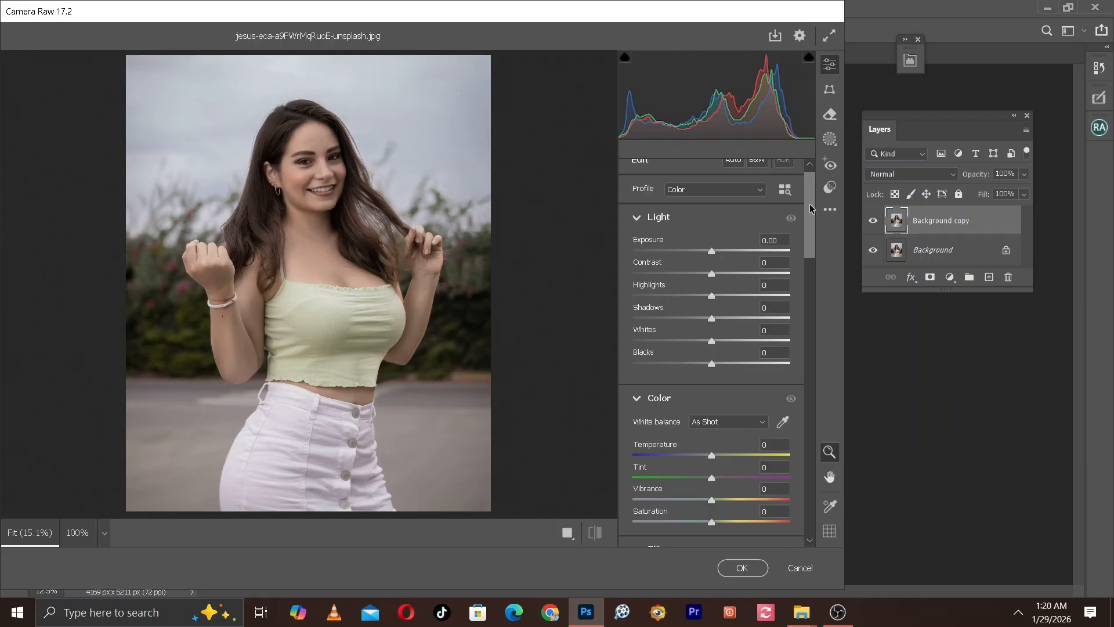
drag(811, 207, 810, 213)
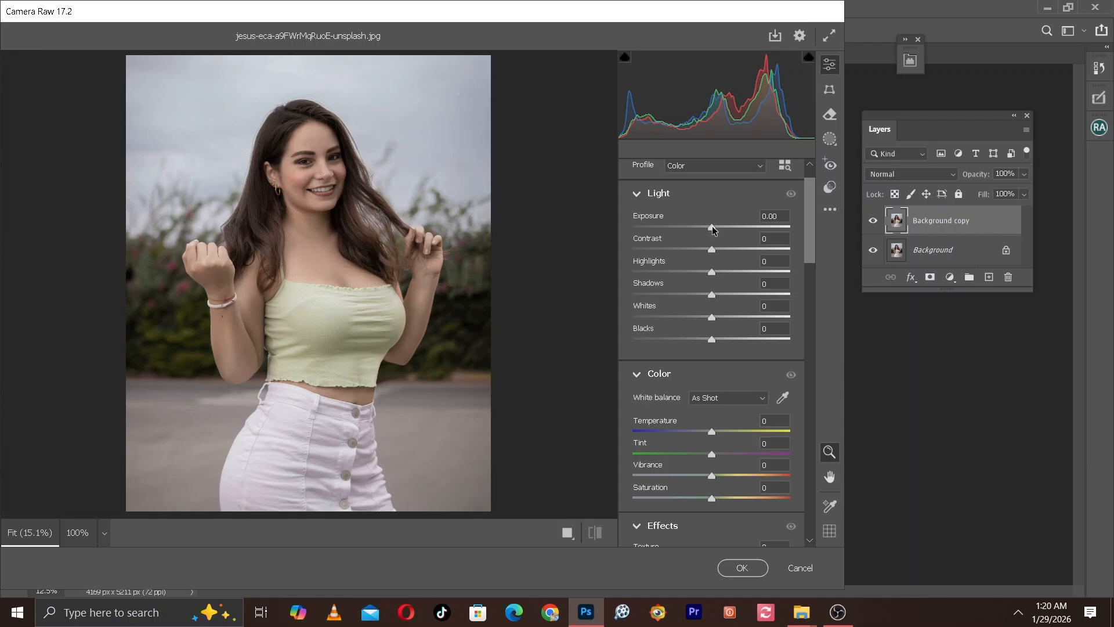
drag(713, 230, 715, 230)
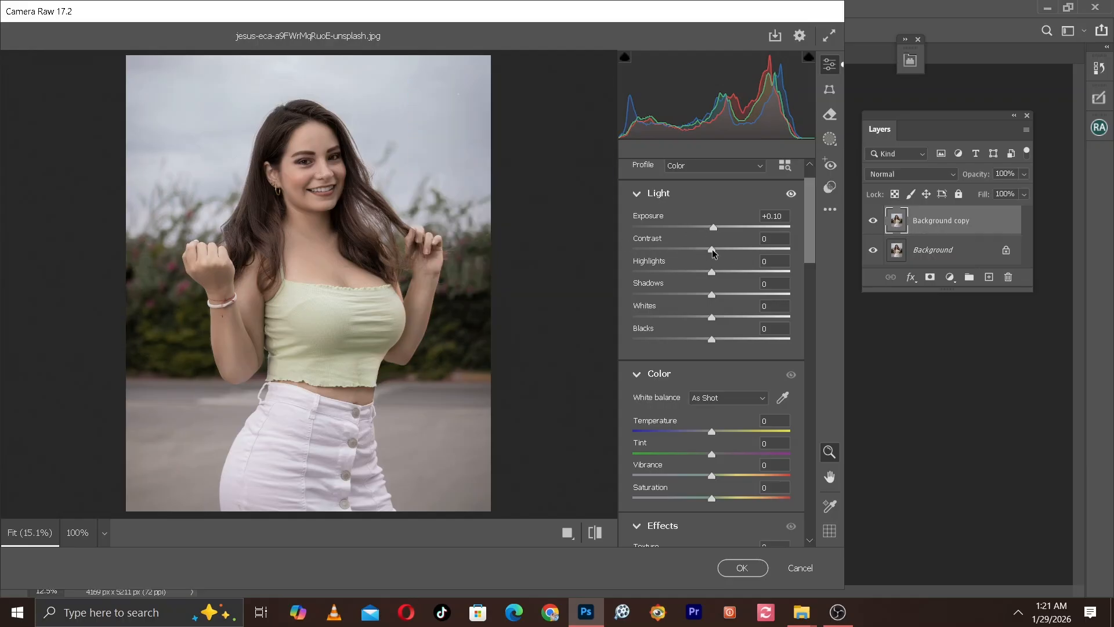
drag(713, 252, 720, 253)
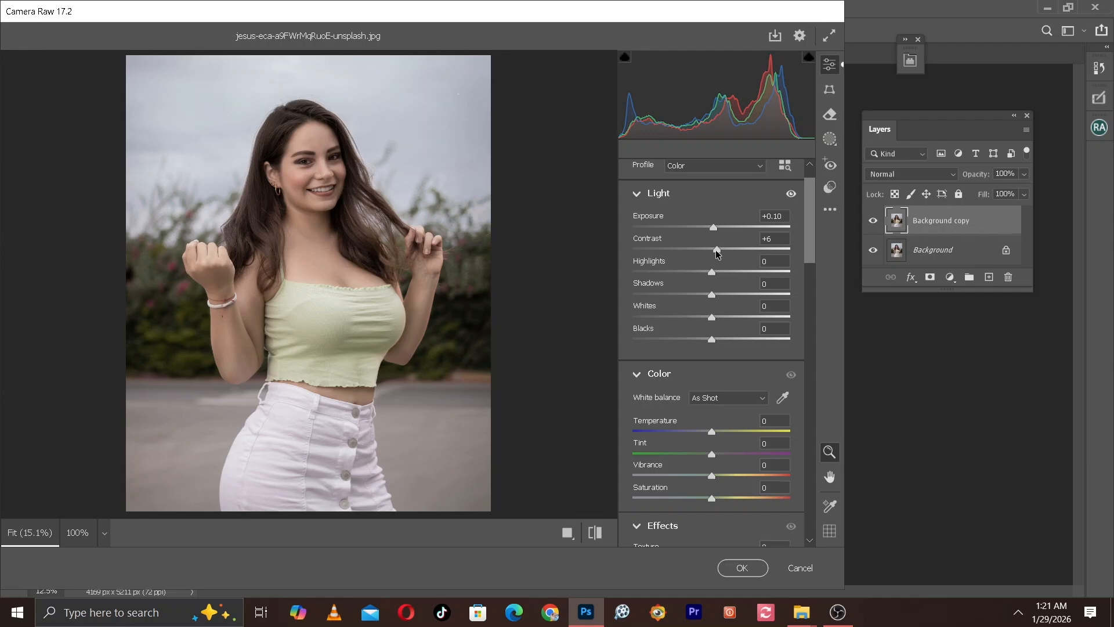
drag(718, 253, 719, 254)
Set Clarity to +8 and Texture to +5, and compare the face at 100% zoom with the unedited version.
drag(810, 231, 811, 277)
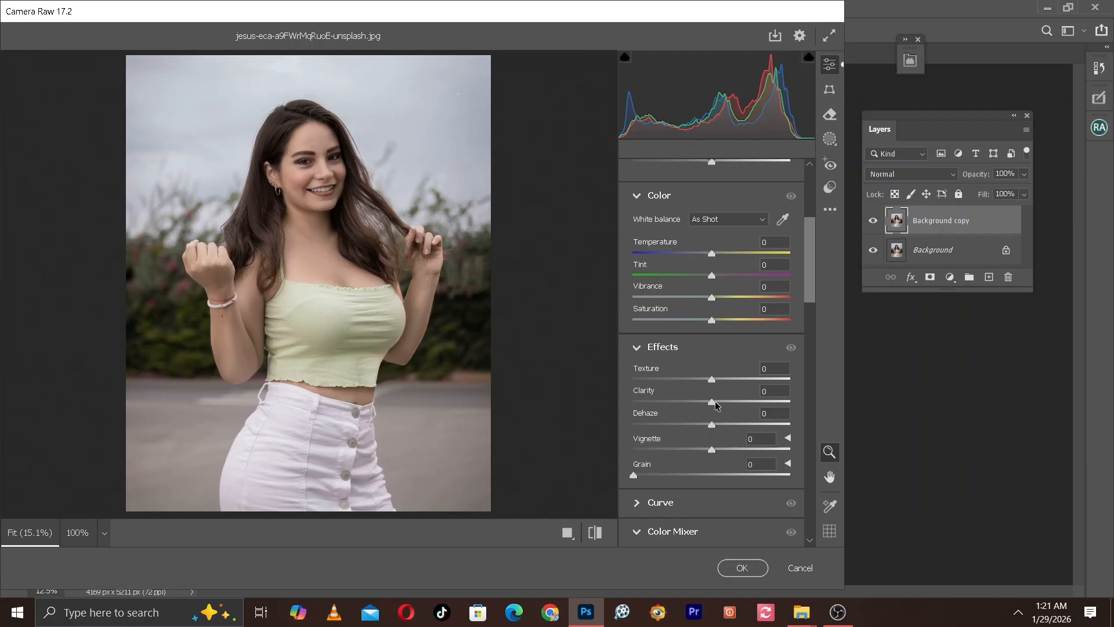
drag(717, 406, 721, 402)
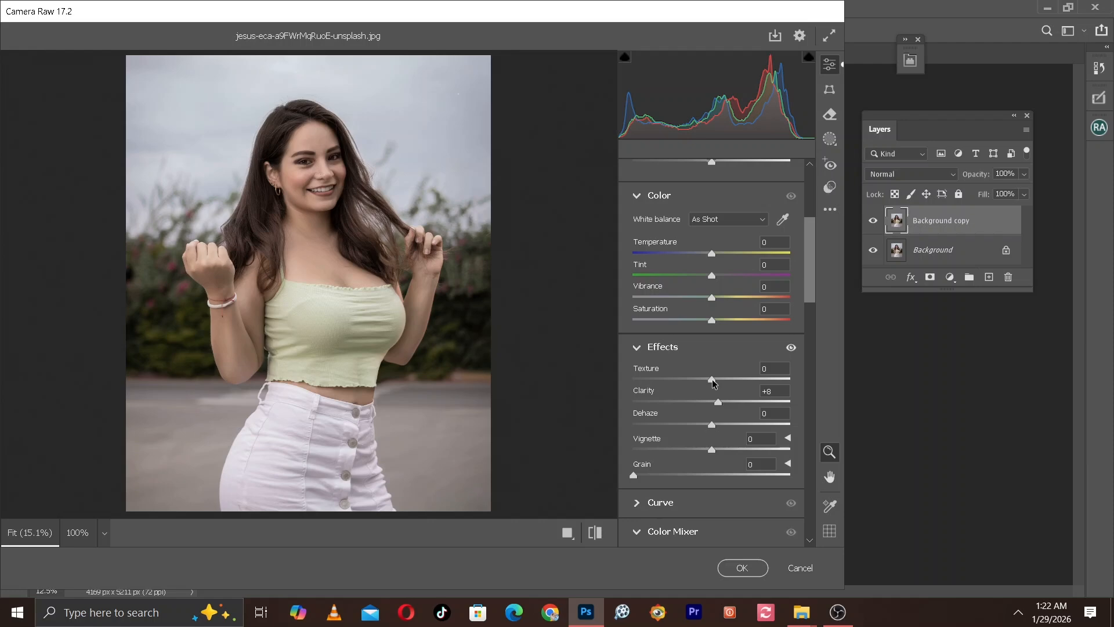
drag(714, 381, 716, 381)
drag(716, 382, 717, 382)
click(595, 534)
click(595, 533)
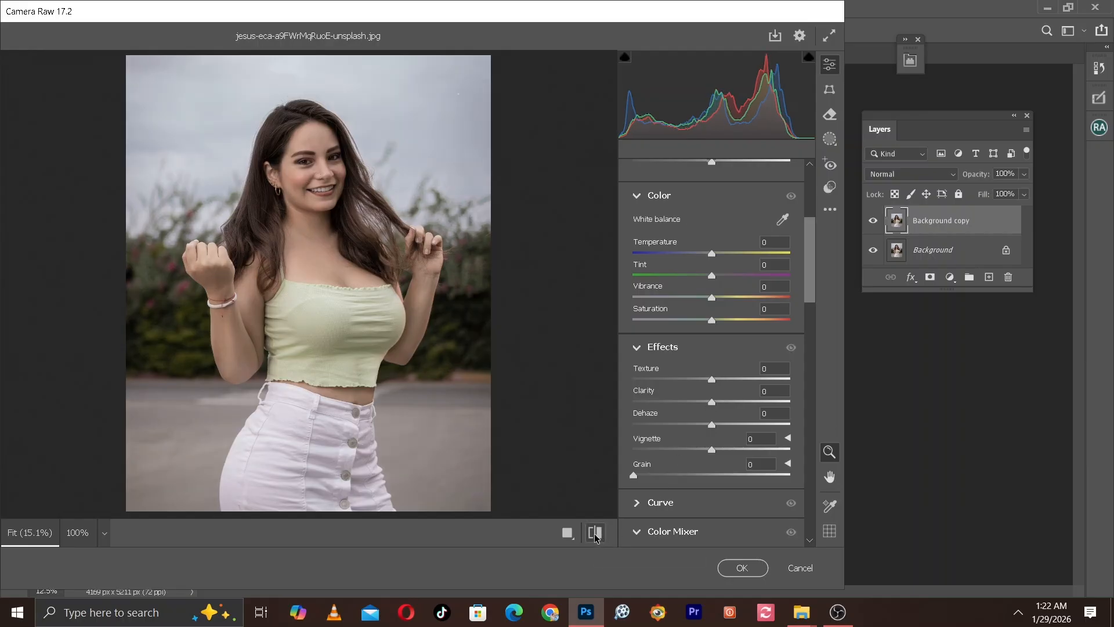
click(309, 179)
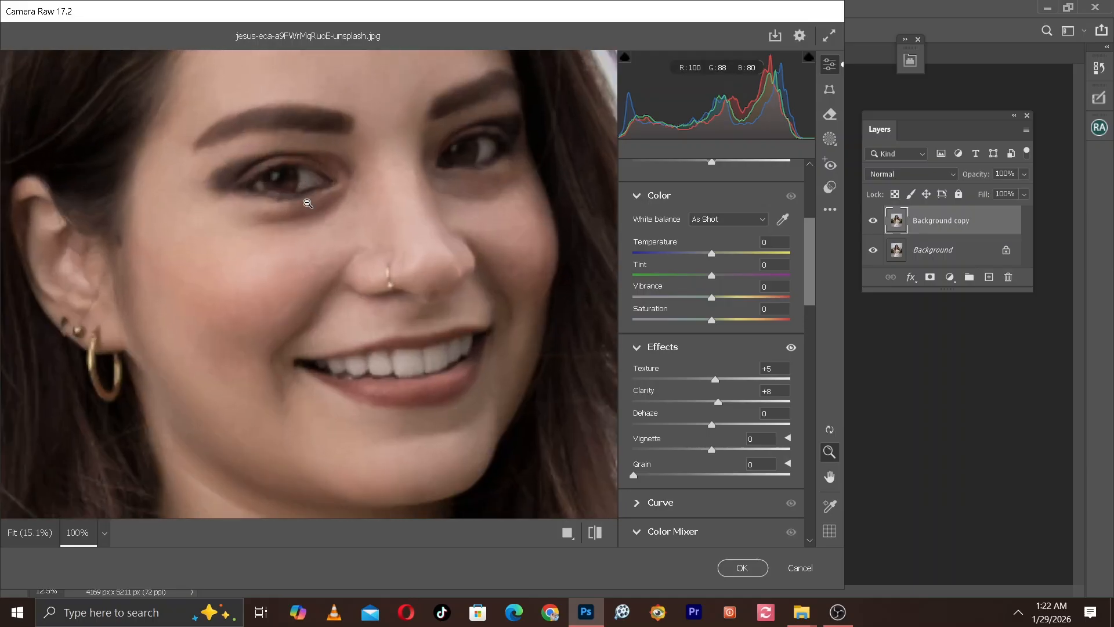
click(595, 533)
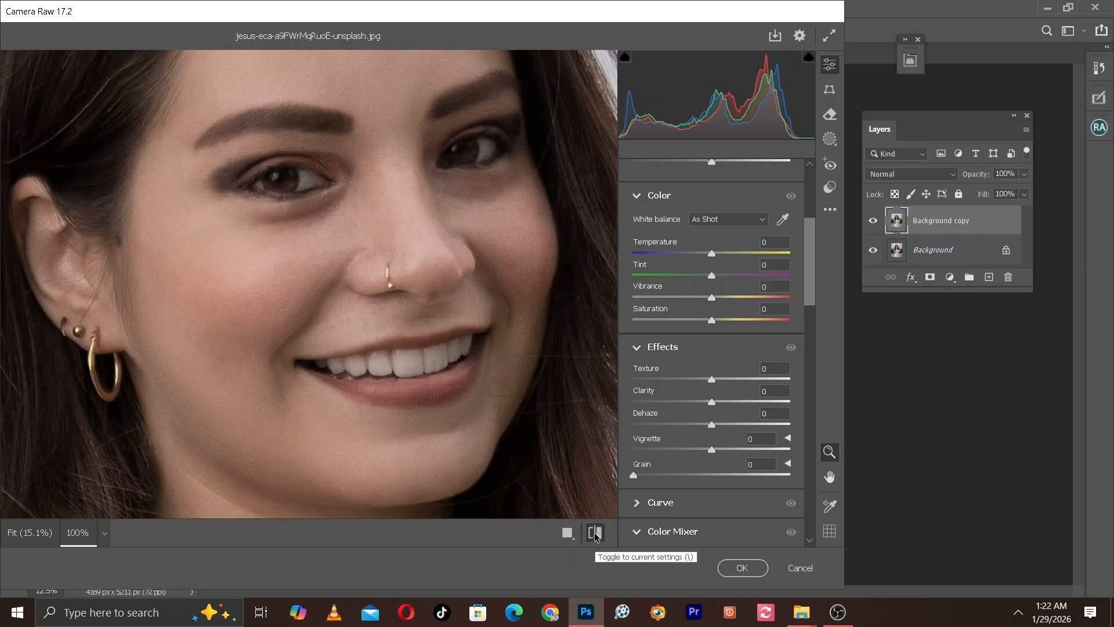
click(595, 533)
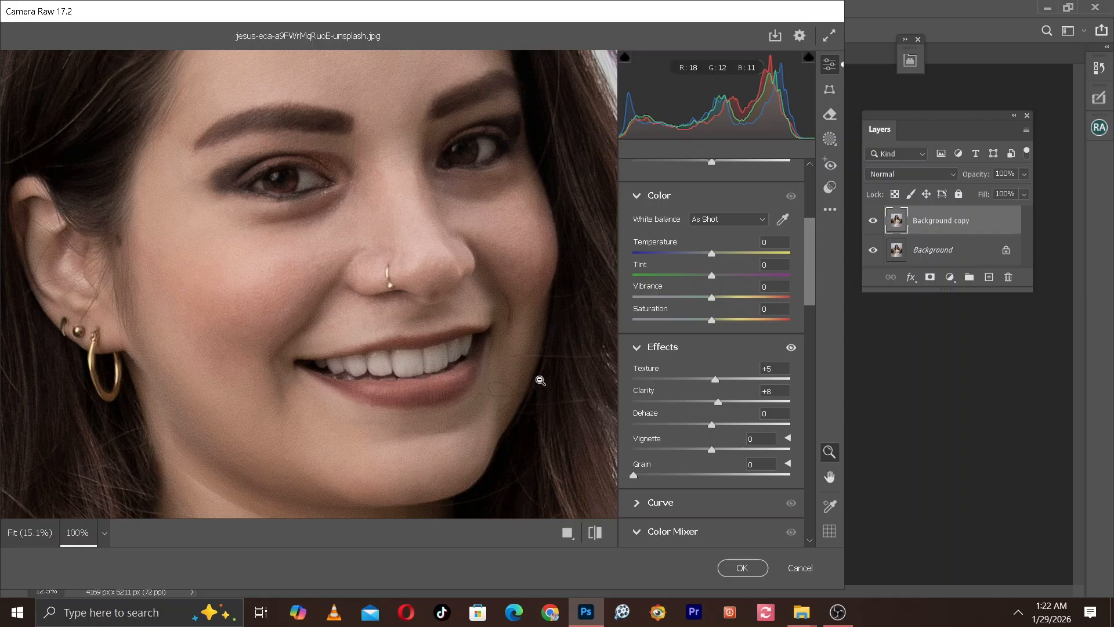
click(533, 361)
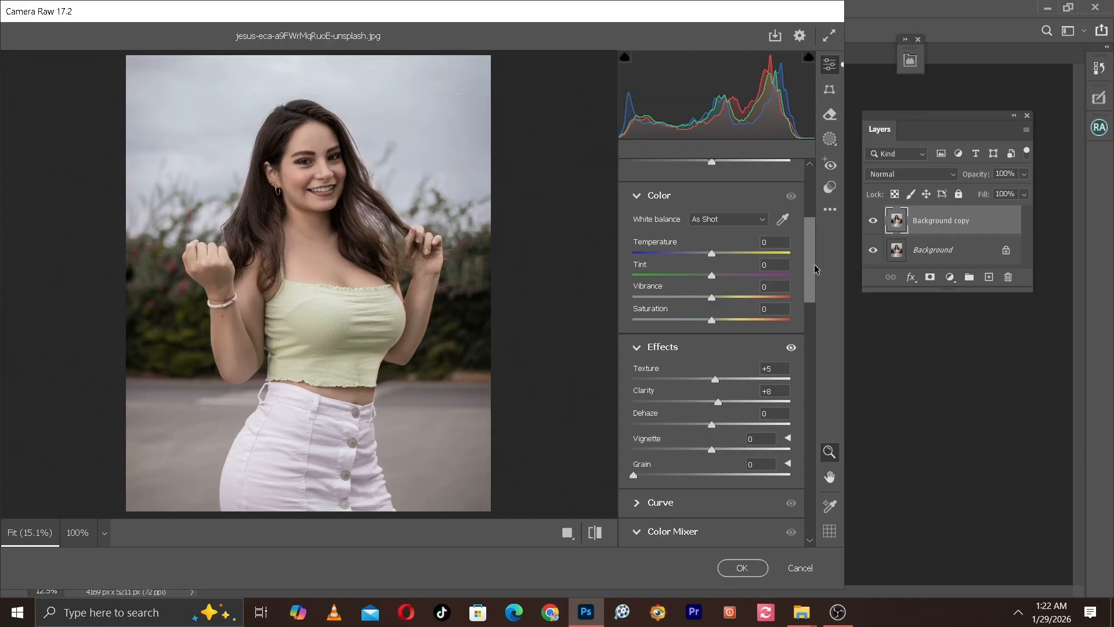
In the Color Mixer's HSL hue adjustments, set Reds to +3, Oranges to -33 and Greens to +67.
drag(809, 261, 833, 329)
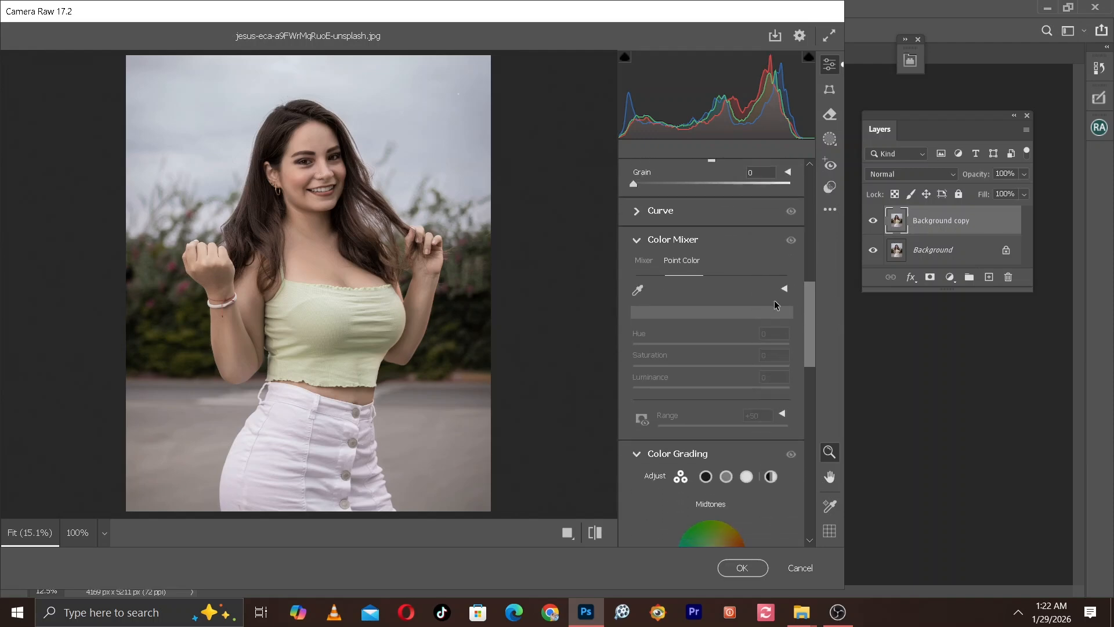
click(644, 262)
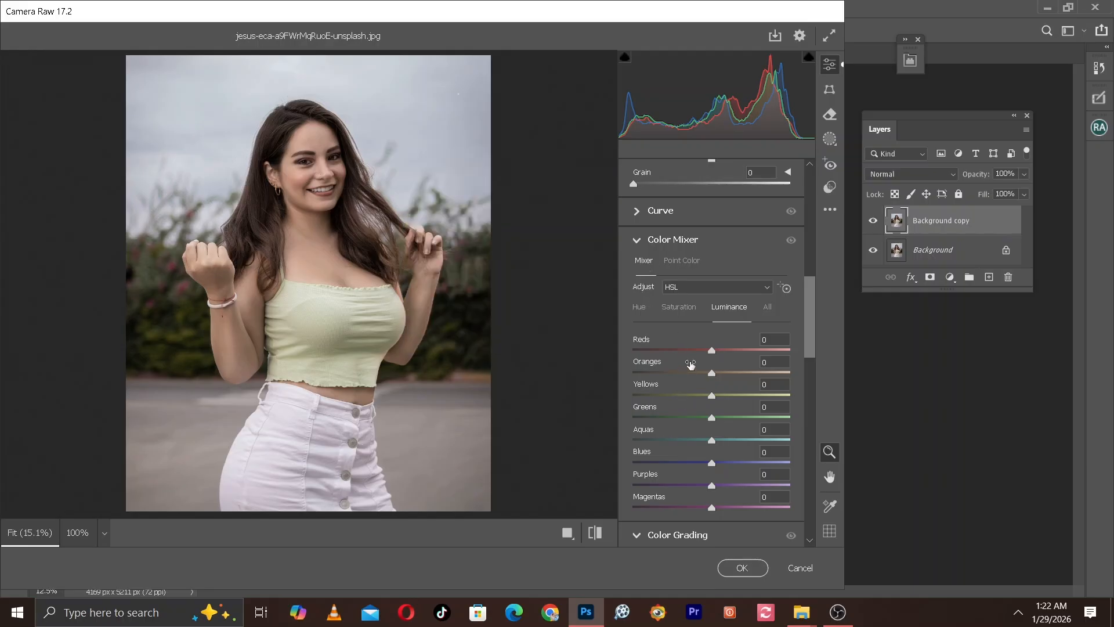
click(641, 309)
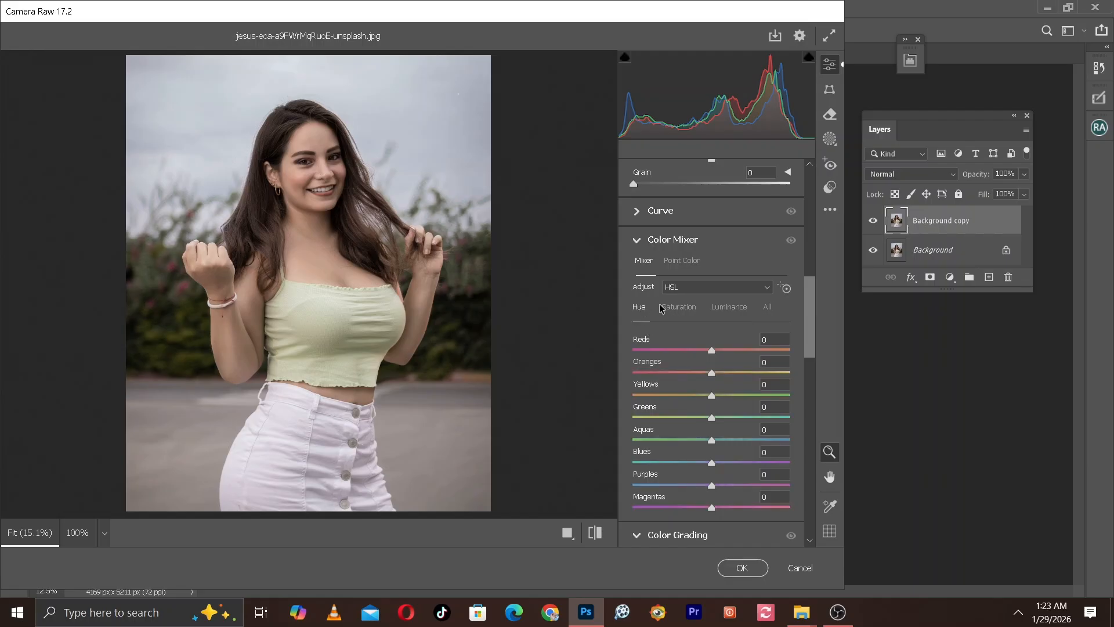
drag(713, 353, 686, 372)
drag(712, 418, 761, 415)
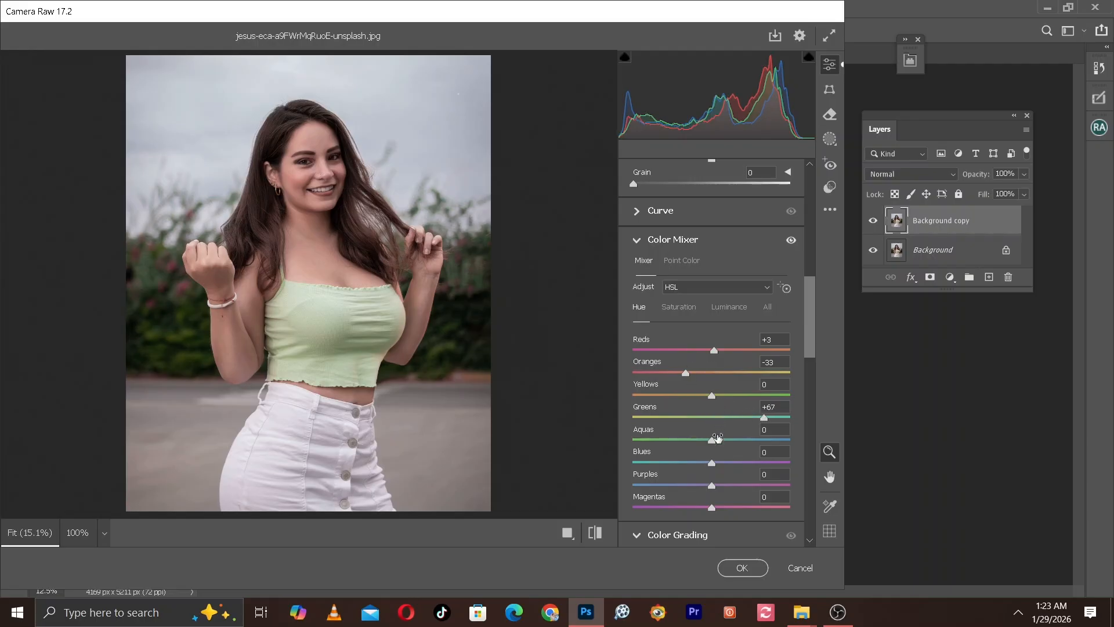
Reset the Yellows hue to 0 and raise it in small increments.
mouse_move(711, 397)
mouse_down()
mouse_move(767, 396)
mouse_move(708, 397)
mouse_up()
click(773, 383)
text(0)
key(Up)
key(Up)
key(Up)
key(Up)
key(Up)
key(Up)
key(Up)
key(Up)
In the Color Mixer's saturation adjustments, set Oranges to +29, Greens to +90 and Aquas to -2.
click(675, 311)
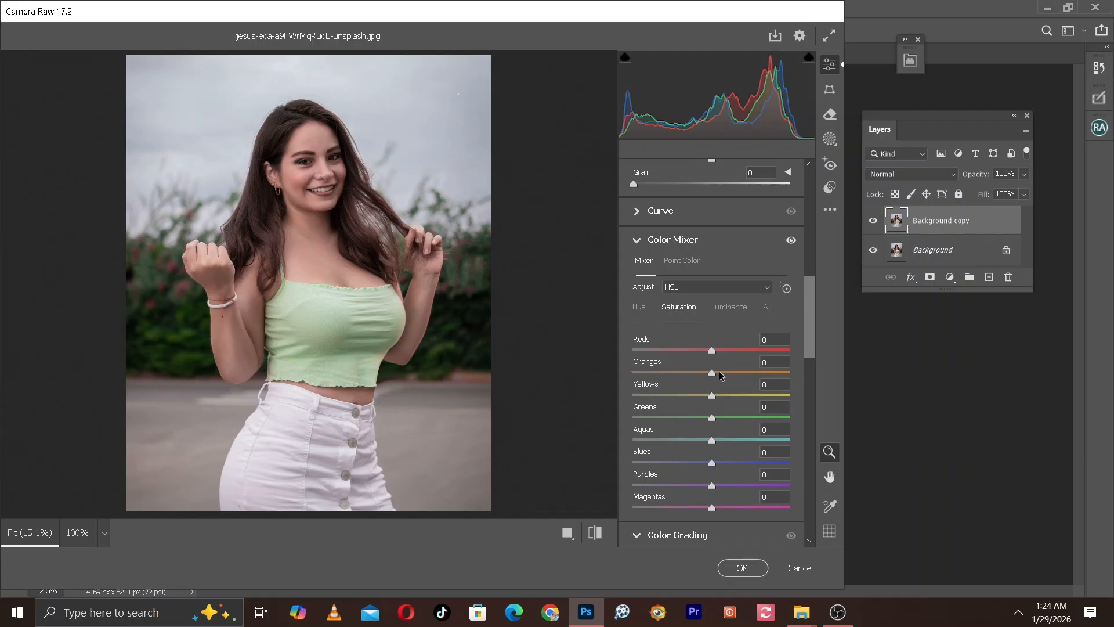
mouse_move(716, 372)
mouse_down()
mouse_move(732, 371)
mouse_move(715, 375)
mouse_move(722, 381)
mouse_up()
drag(730, 379, 730, 379)
drag(751, 416, 786, 420)
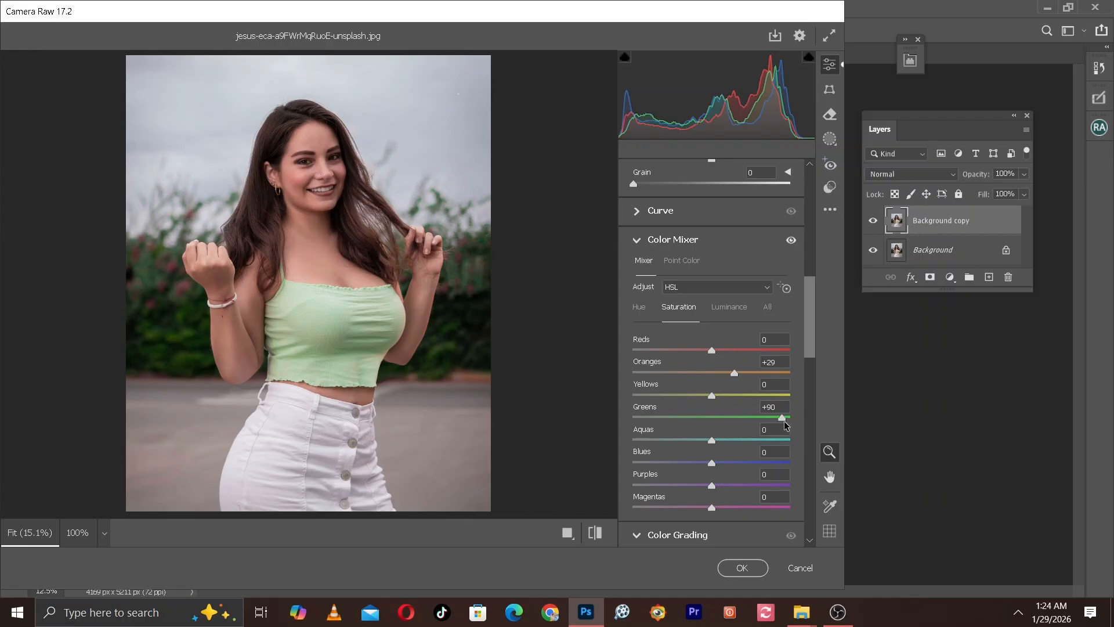
mouse_move(728, 445)
mouse_down()
mouse_move(788, 443)
mouse_move(711, 439)
mouse_up()
Set the Reds saturation to +15 and compare the color edits with the default settings.
drag(753, 356, 704, 352)
double_click(706, 351)
drag(715, 350, 728, 357)
click(596, 534)
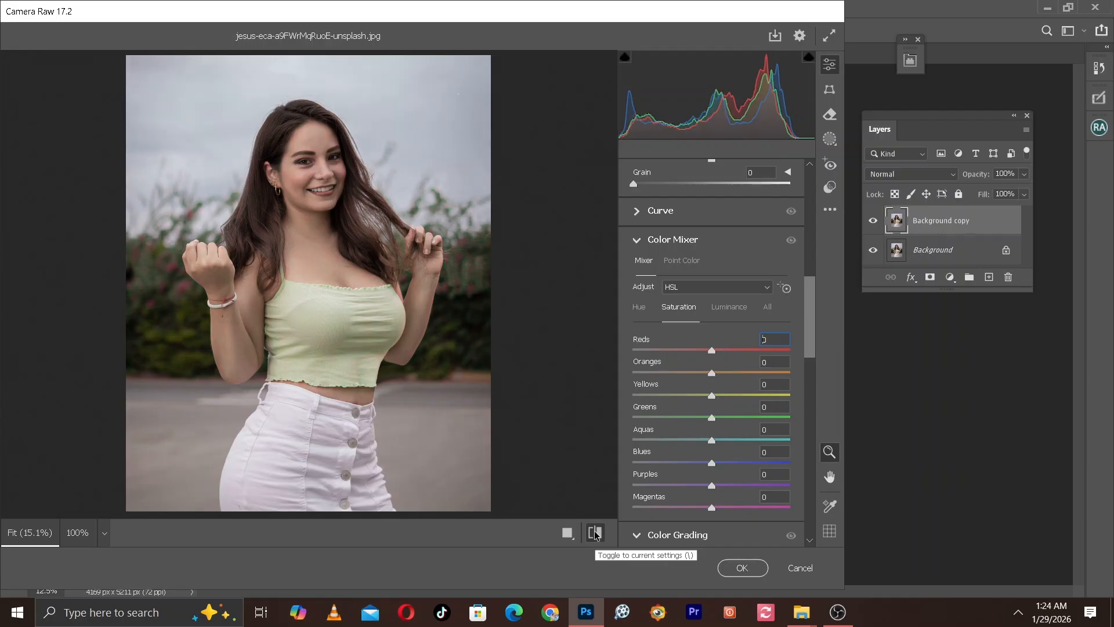
click(596, 534)
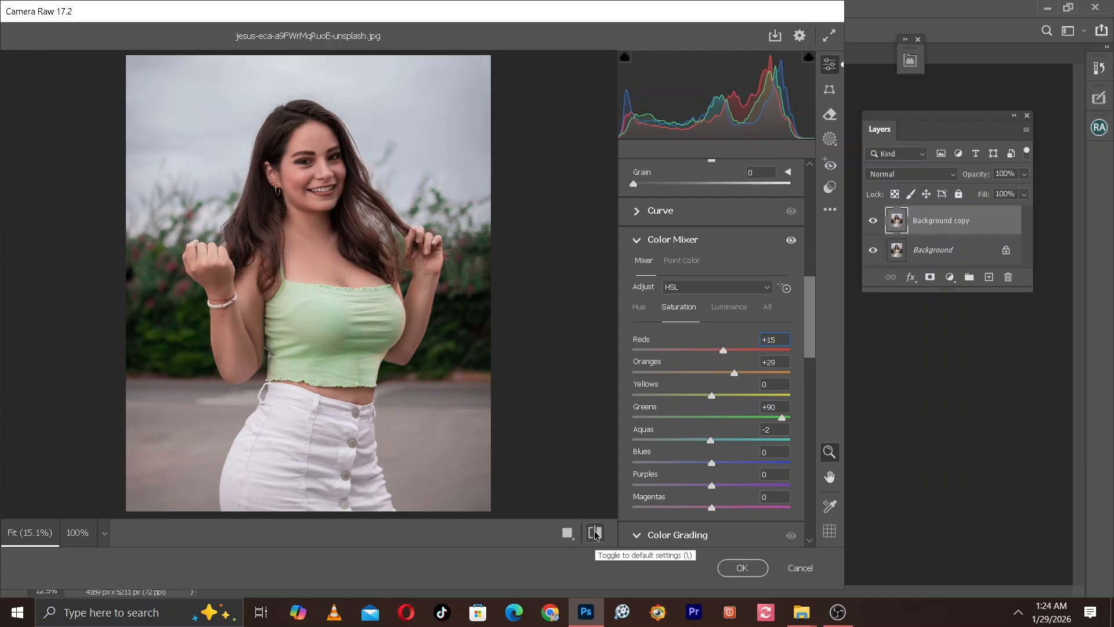
click(596, 534)
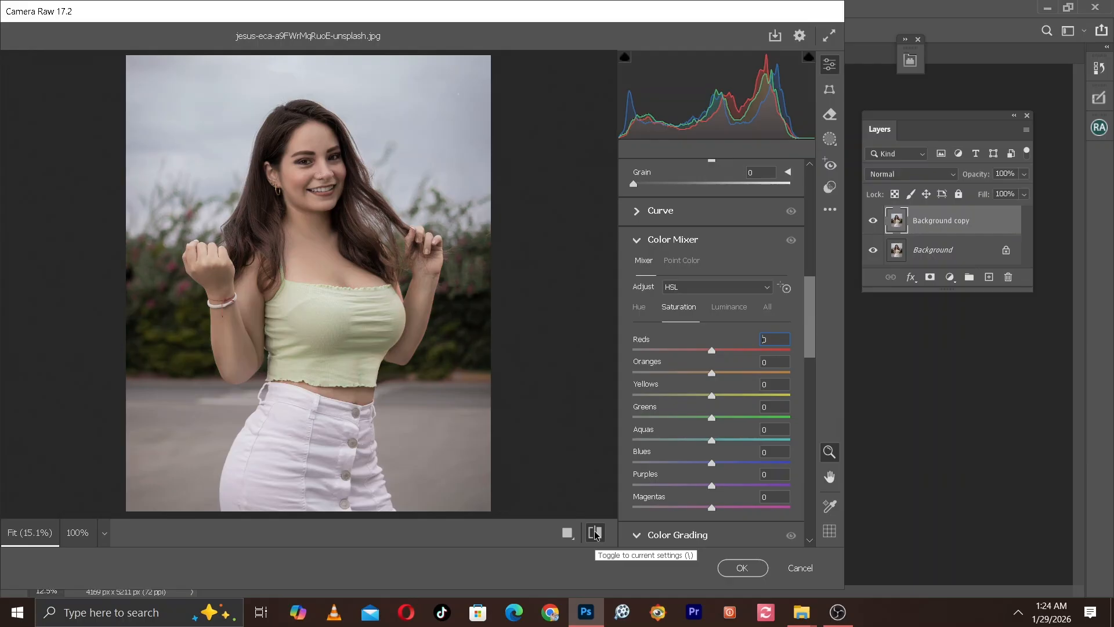
click(595, 533)
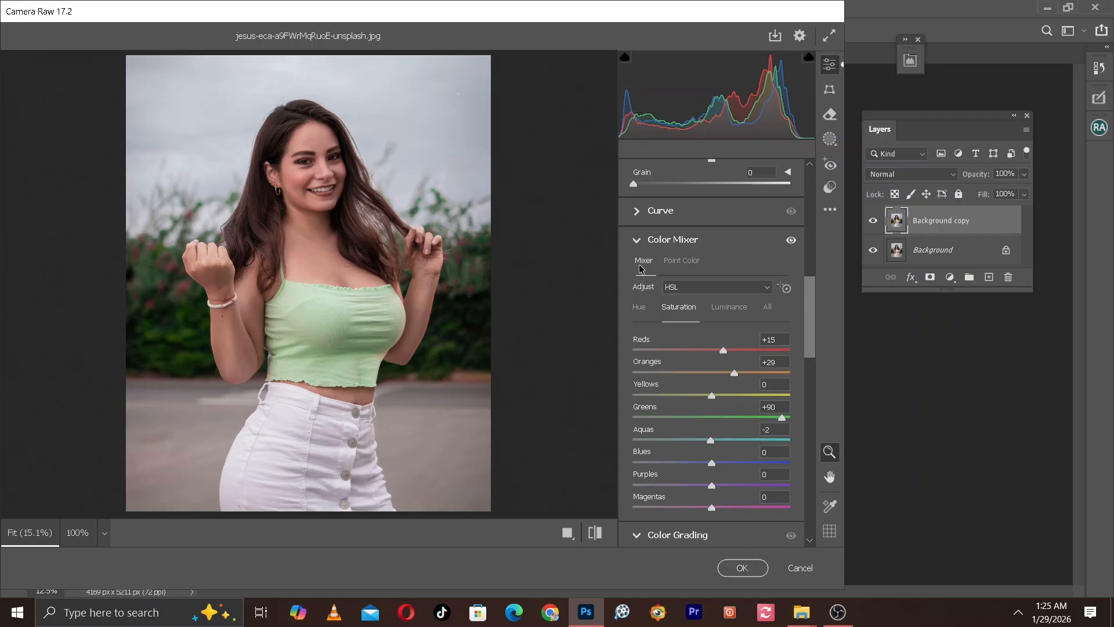
Sample the dark green foliage with Point Color and set its Hue to +13 and Saturation to +43.
click(676, 263)
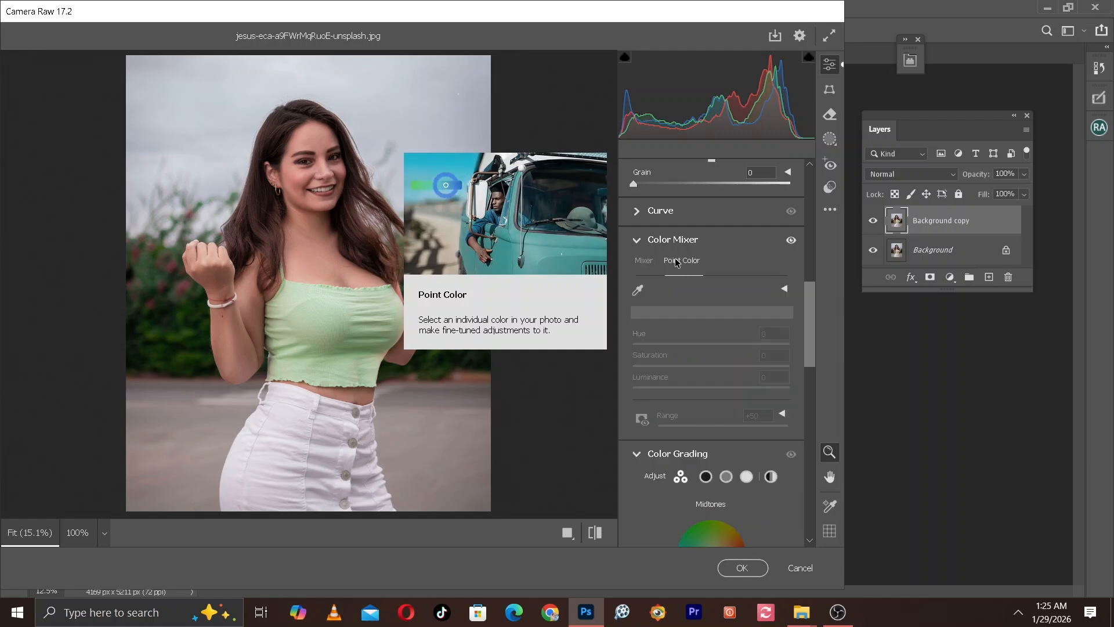
click(638, 291)
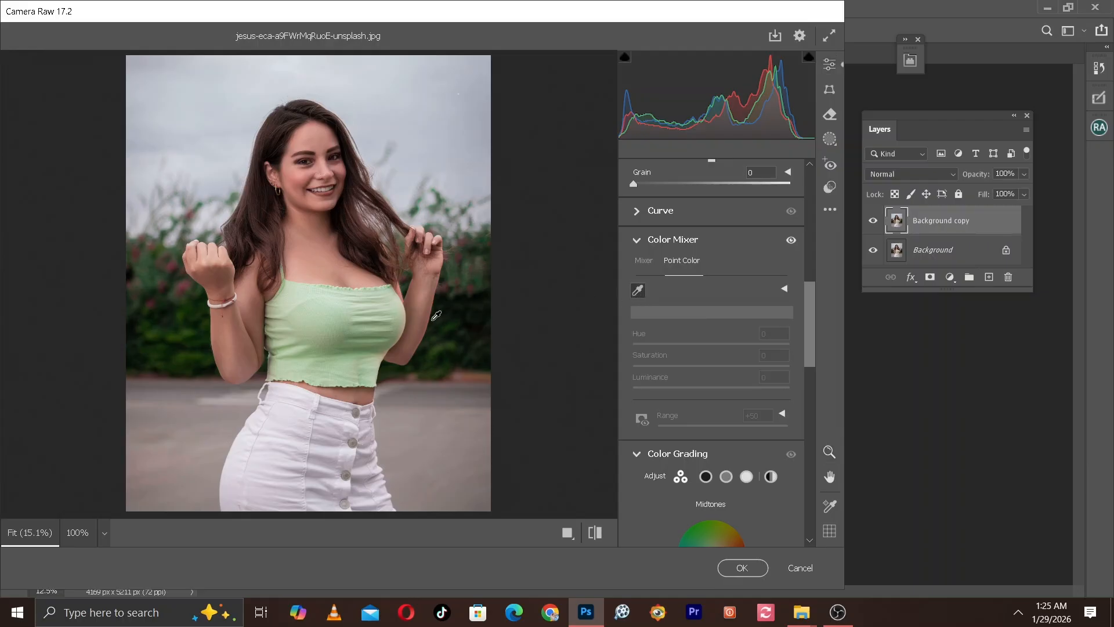
click(193, 325)
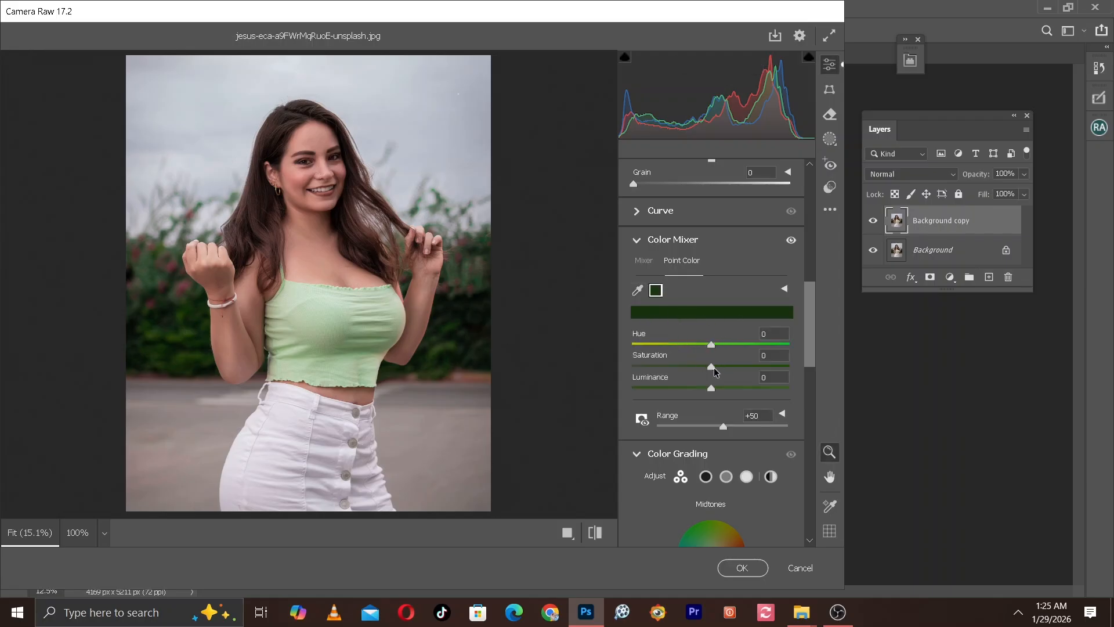
mouse_move(714, 367)
mouse_down()
mouse_move(756, 367)
mouse_move(720, 345)
mouse_move(766, 345)
mouse_move(714, 344)
mouse_move(722, 356)
mouse_up()
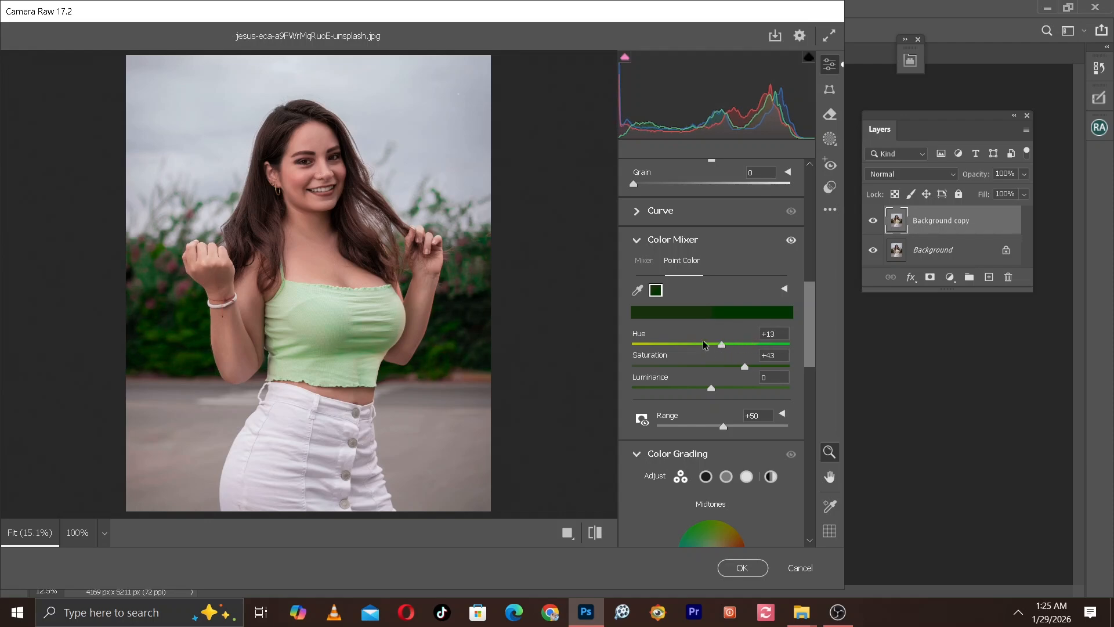
Sample the light green top with Point Color, set its Saturation to +29, and compare with the unedited photo.
click(638, 293)
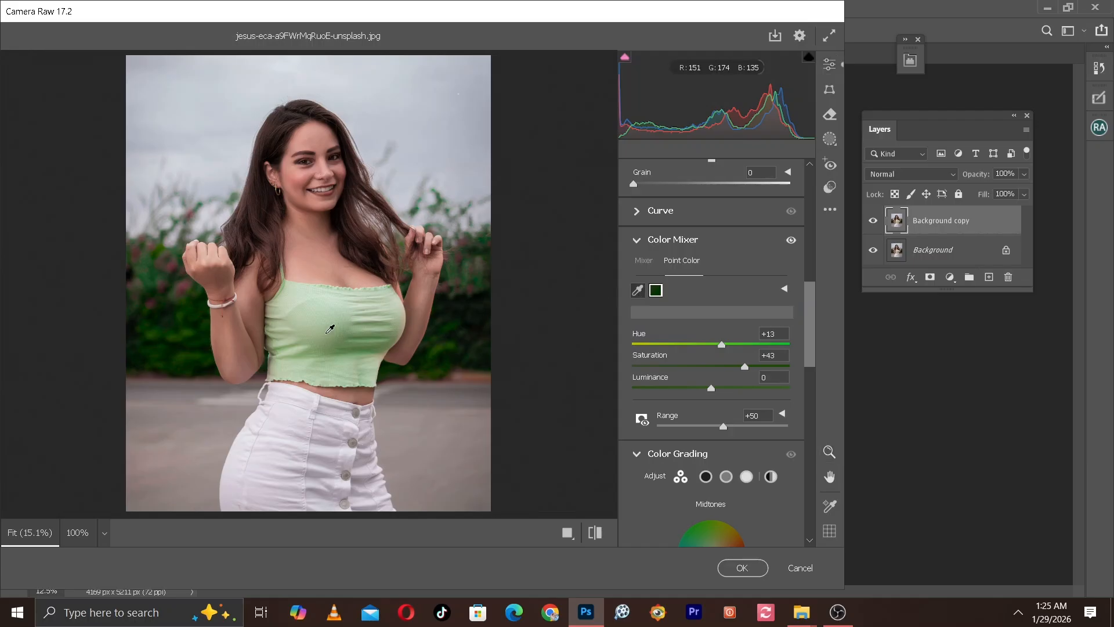
click(334, 327)
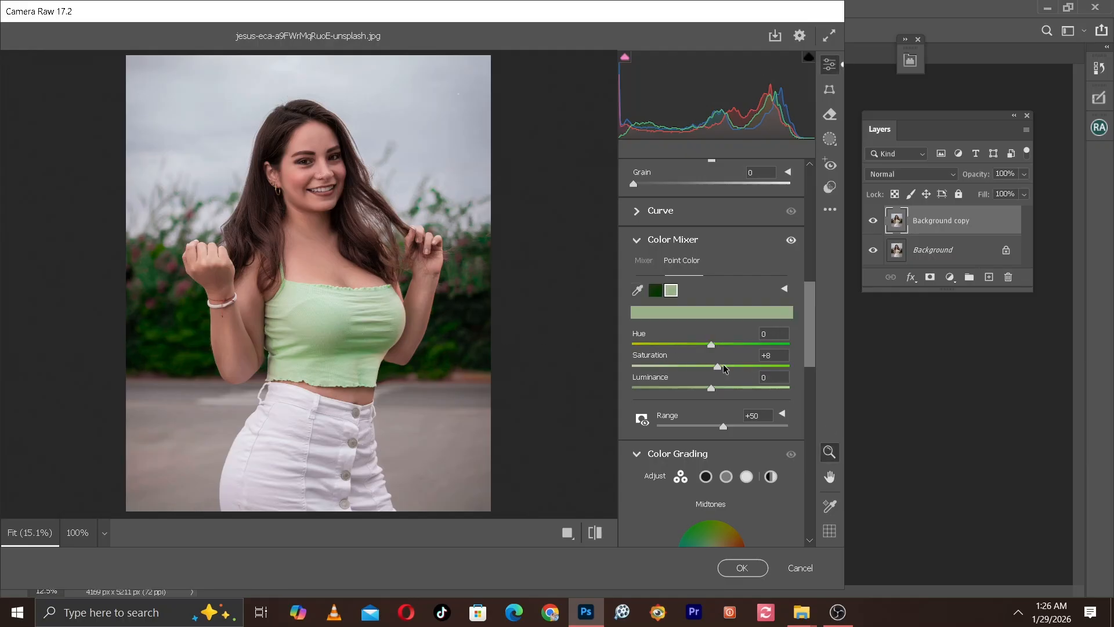
mouse_move(723, 364)
mouse_down()
mouse_move(756, 363)
mouse_move(706, 367)
mouse_move(717, 367)
mouse_up()
click(596, 532)
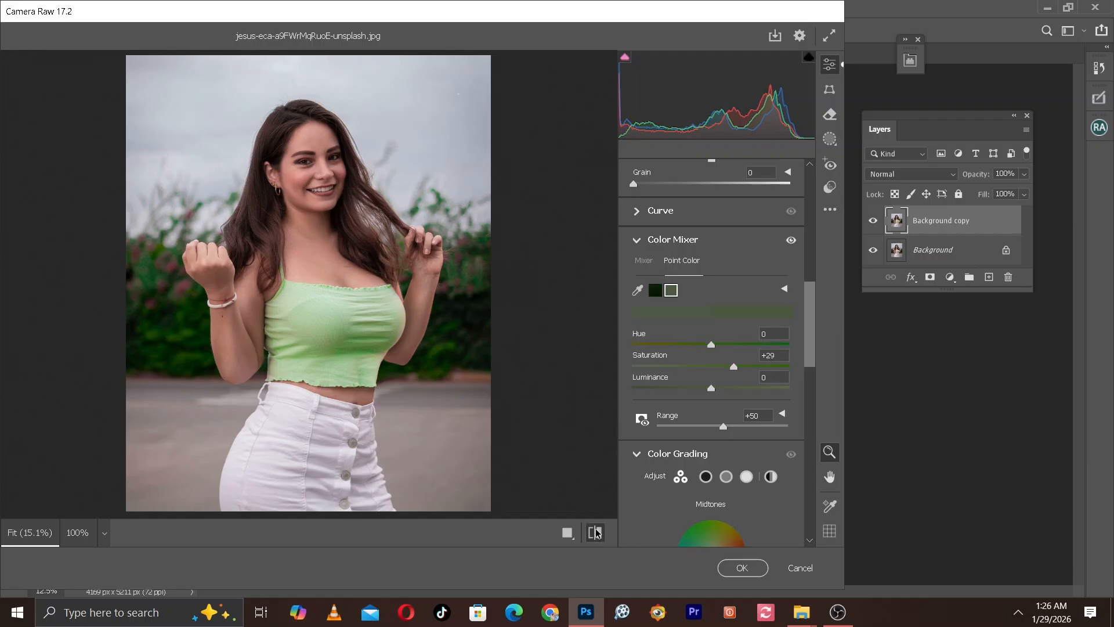
click(595, 531)
click(595, 531)
click(594, 531)
In the Calibration settings, set the Blue Primary Saturation to +20 and its Hue to -6.
click(638, 239)
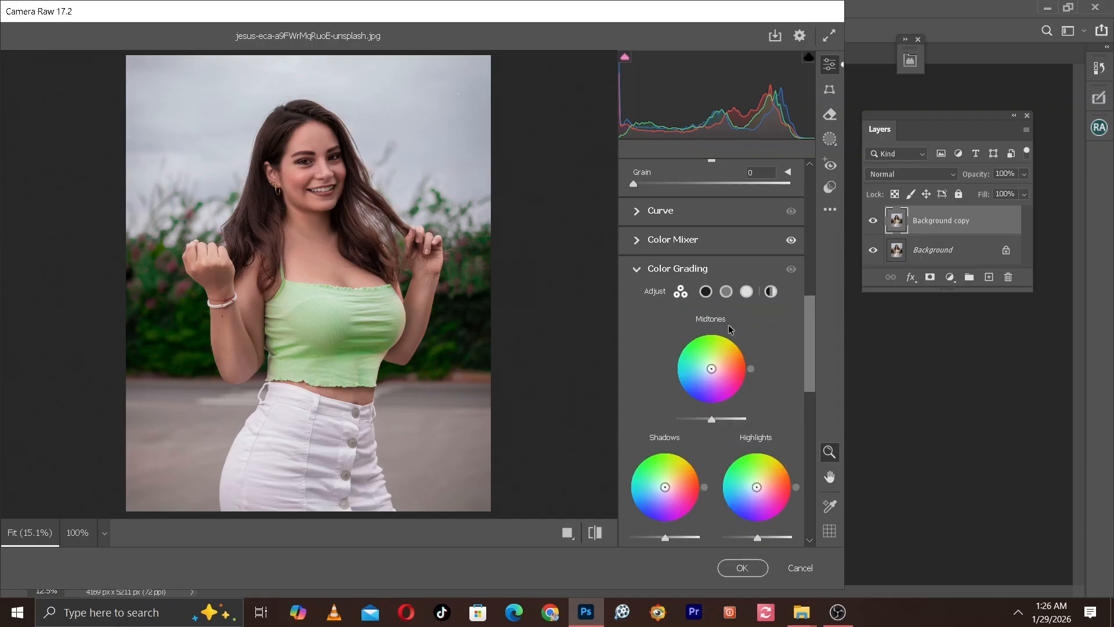
click(790, 270)
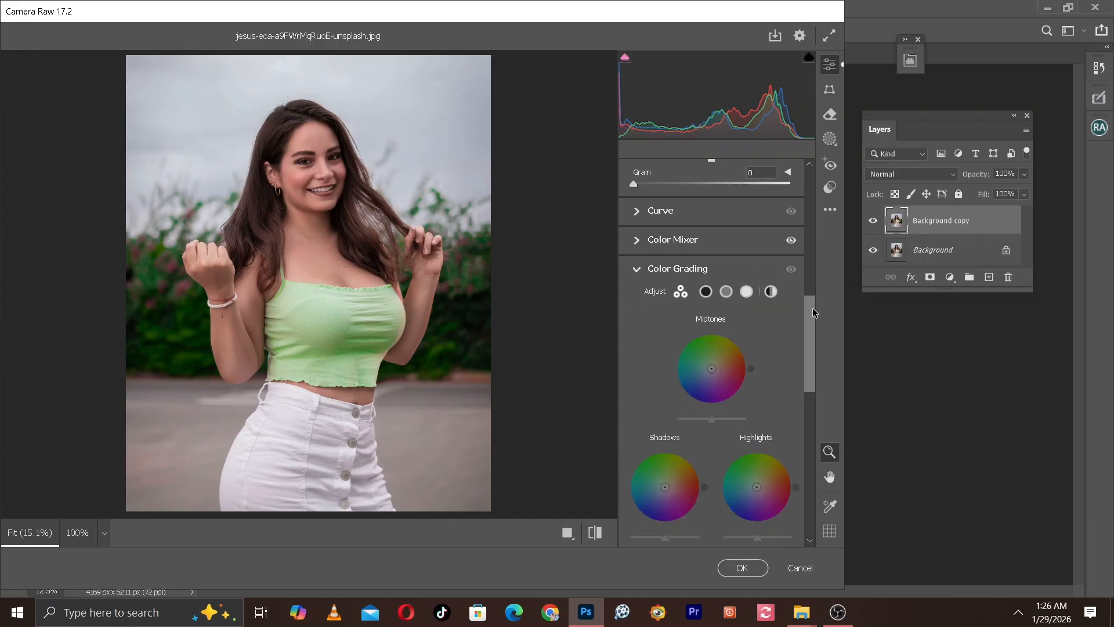
drag(811, 315, 830, 465)
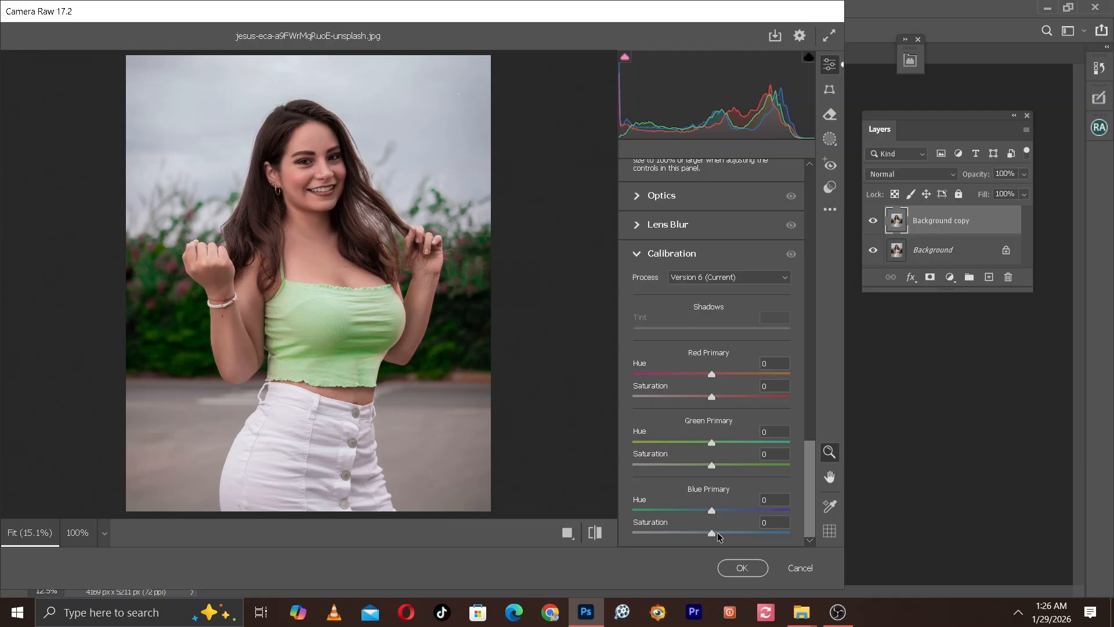
drag(717, 533, 724, 535)
mouse_move(712, 512)
mouse_down()
mouse_move(691, 509)
mouse_move(717, 512)
mouse_up()
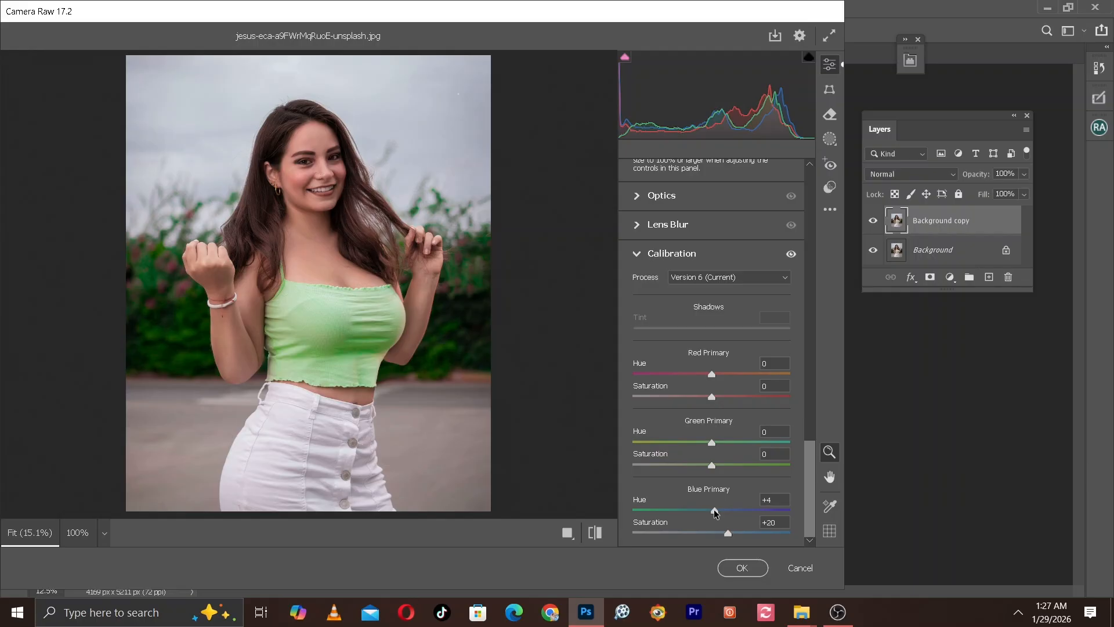
double_click(712, 513)
drag(713, 513, 707, 511)
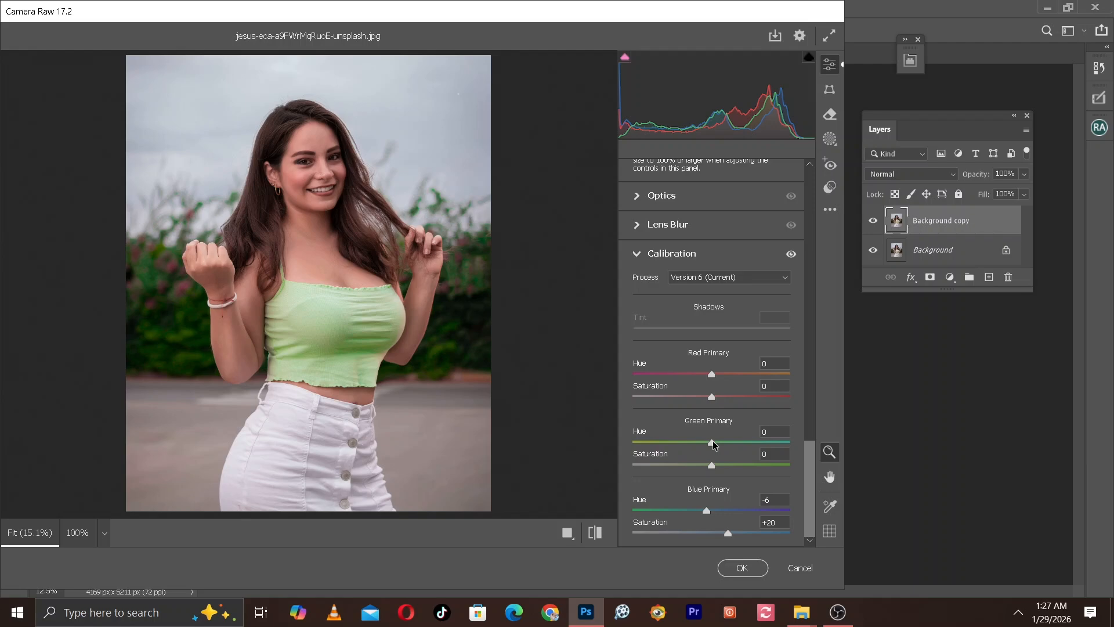
Set the Green Primary Hue to +7 and the Red Primary Hue to +28, and compare with the default settings.
mouse_move(714, 444)
mouse_down()
mouse_move(725, 449)
mouse_move(645, 433)
mouse_move(768, 452)
mouse_move(709, 434)
mouse_move(721, 440)
mouse_up()
drag(713, 376, 730, 385)
mouse_move(729, 385)
mouse_down()
mouse_move(743, 390)
mouse_move(712, 397)
mouse_move(735, 400)
mouse_up()
click(595, 533)
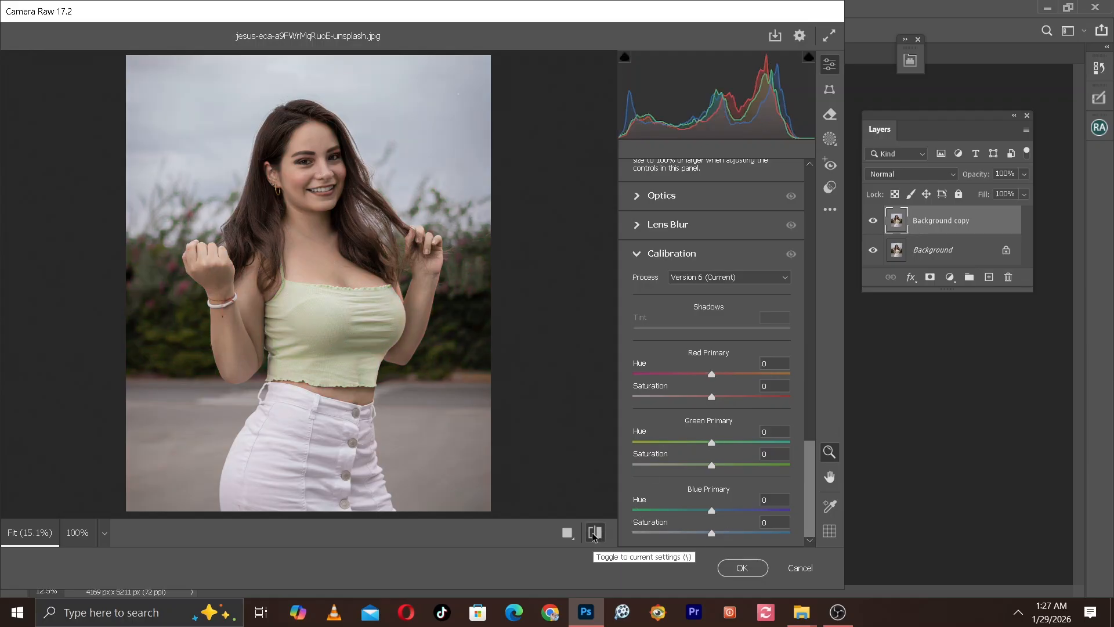
click(593, 534)
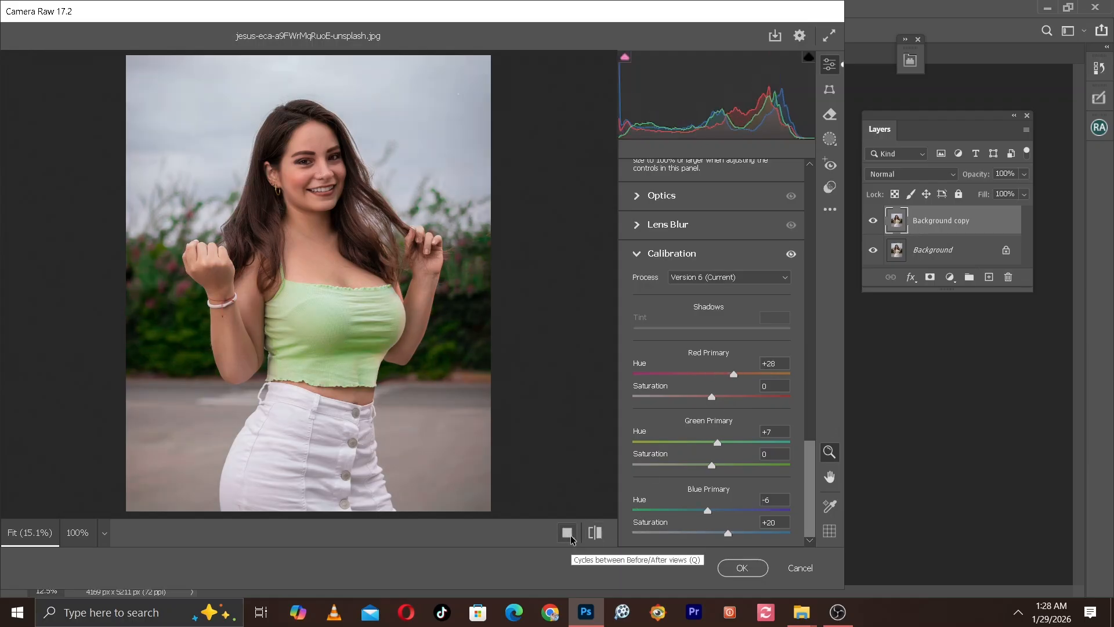
click(593, 533)
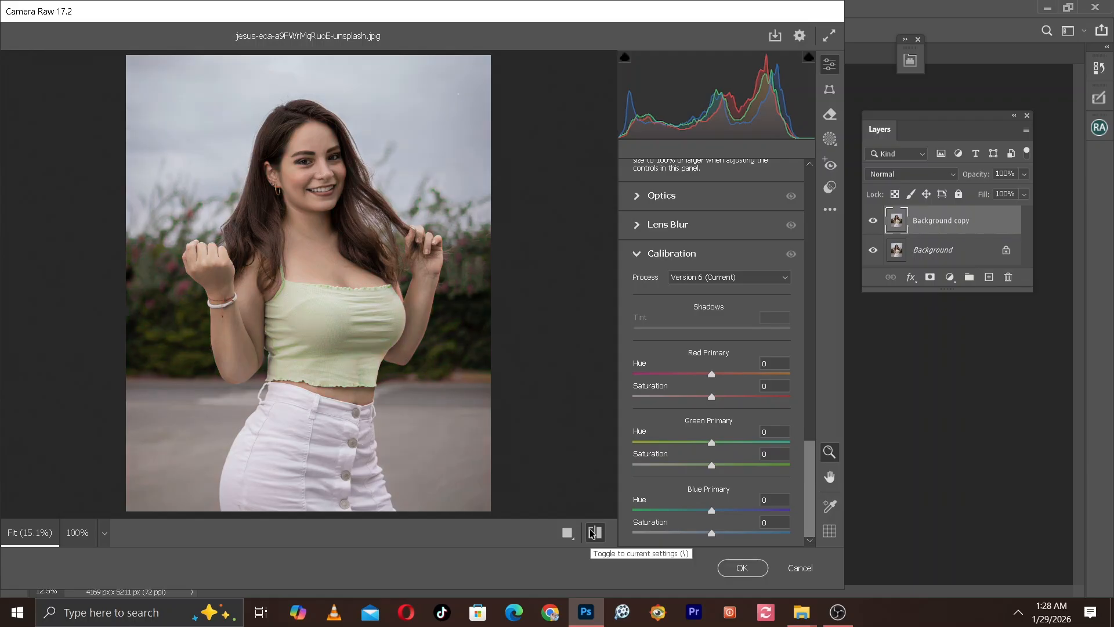
click(592, 533)
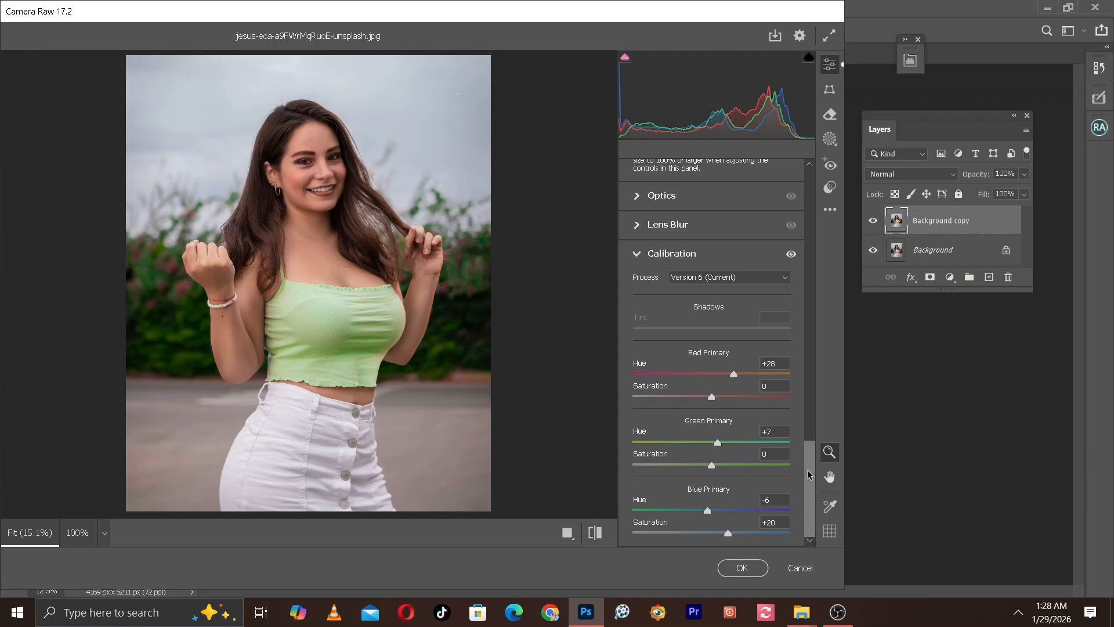
In Color Grading, tint the highlights warm orange with Hue 39 and Saturation 39.
drag(808, 475, 797, 298)
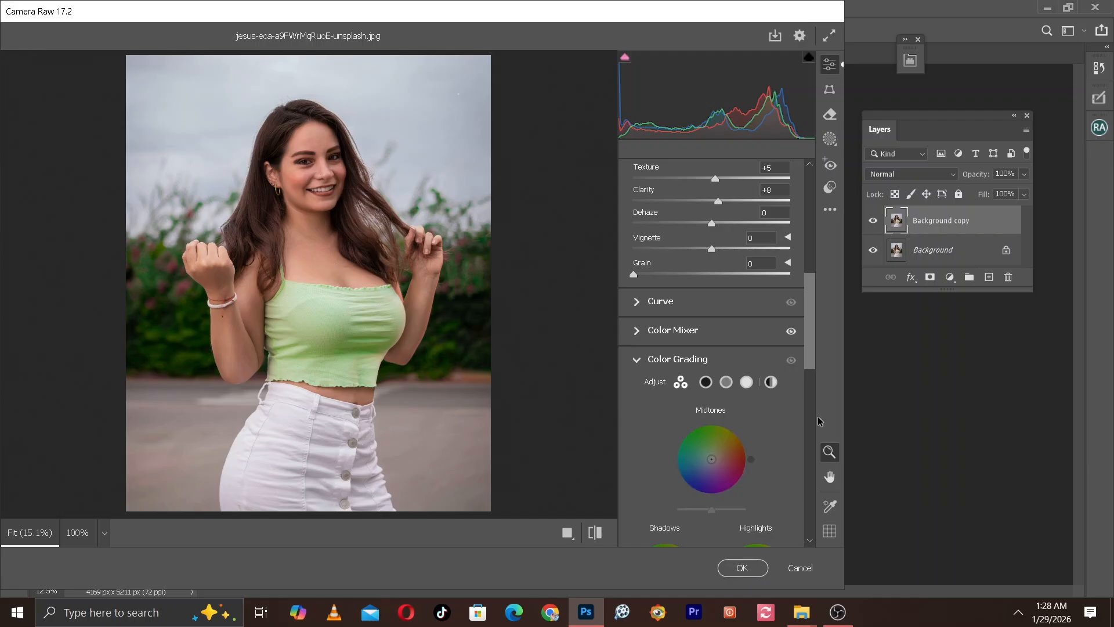
scroll(820, 326, down, 1)
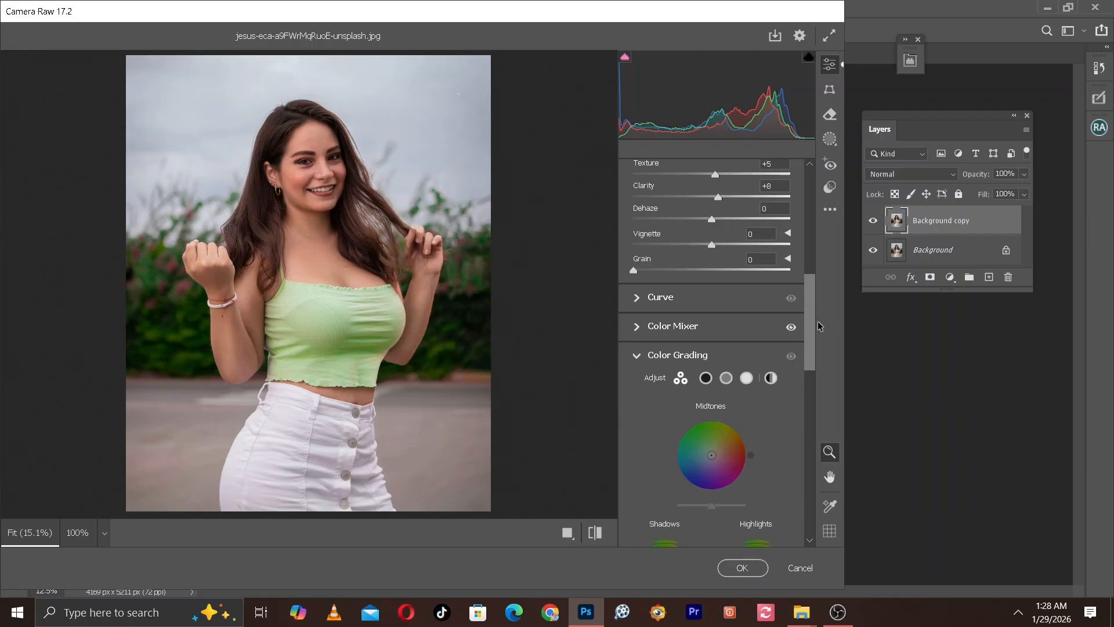
scroll(820, 326, down, 1)
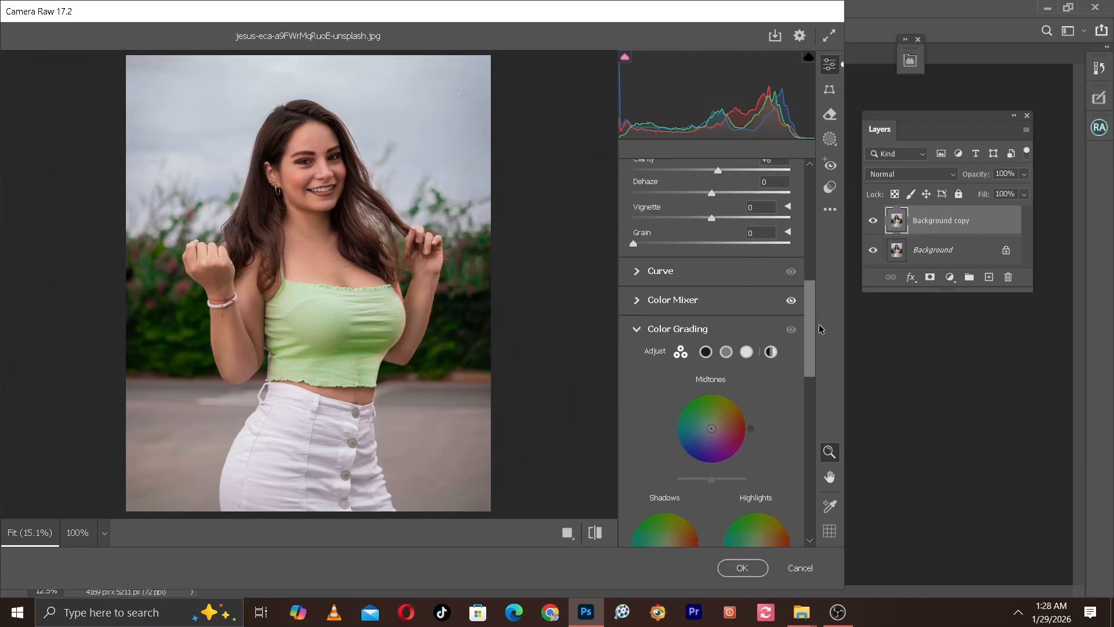
drag(812, 327, 813, 332)
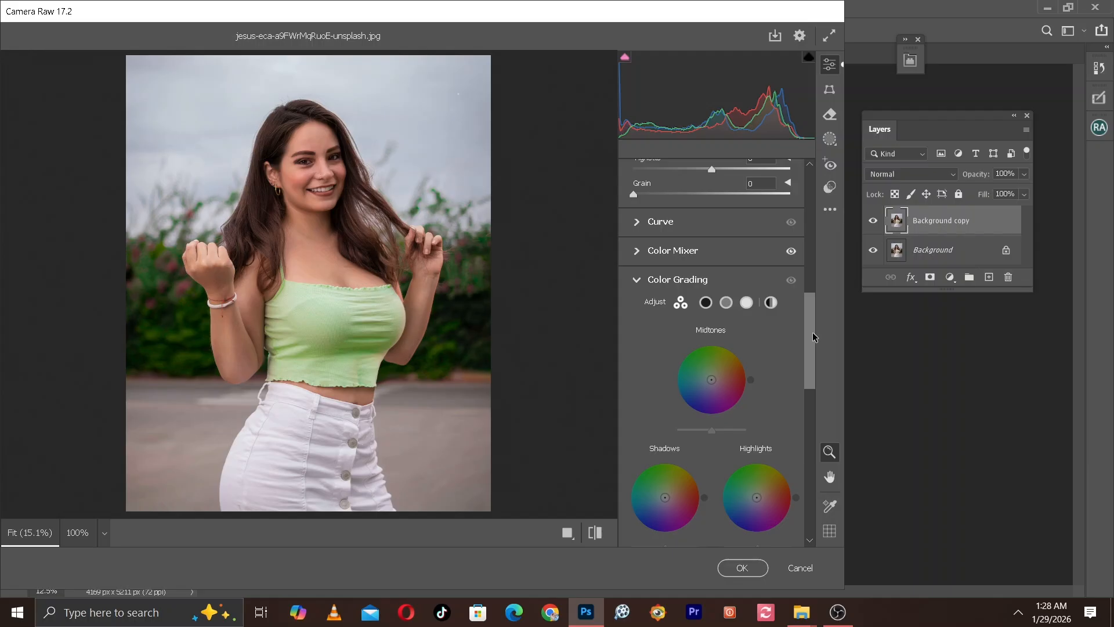
drag(813, 332, 813, 347)
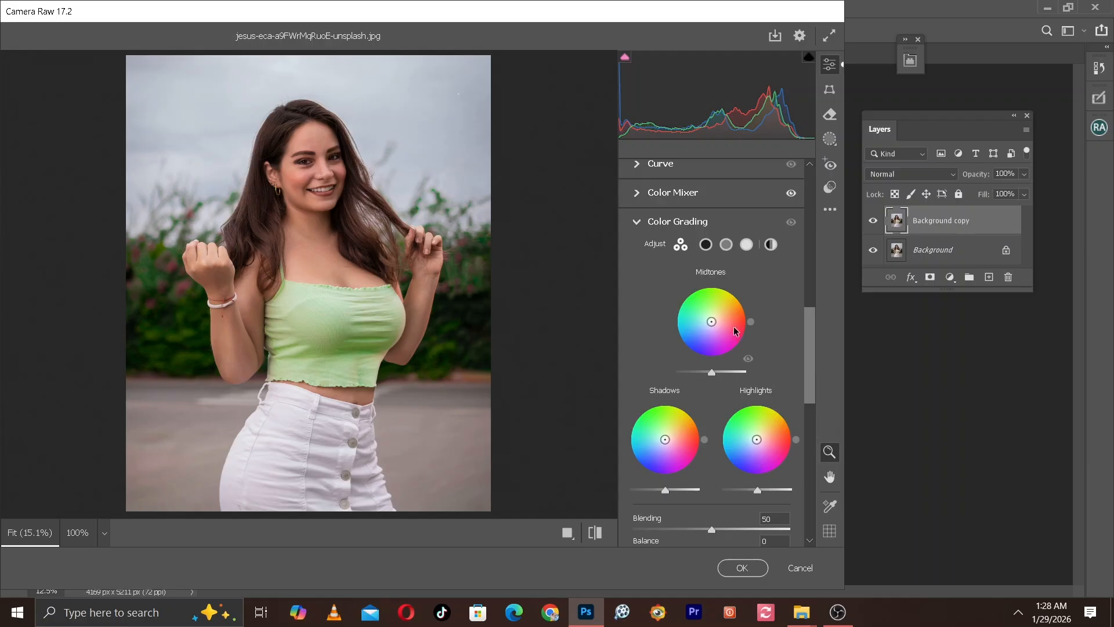
click(727, 253)
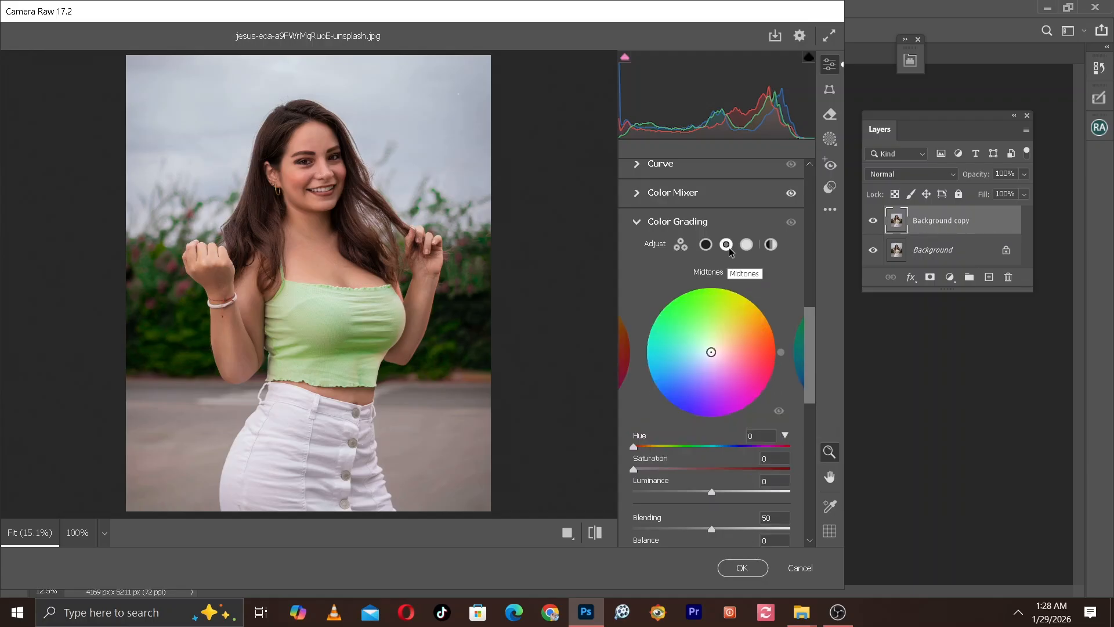
click(750, 248)
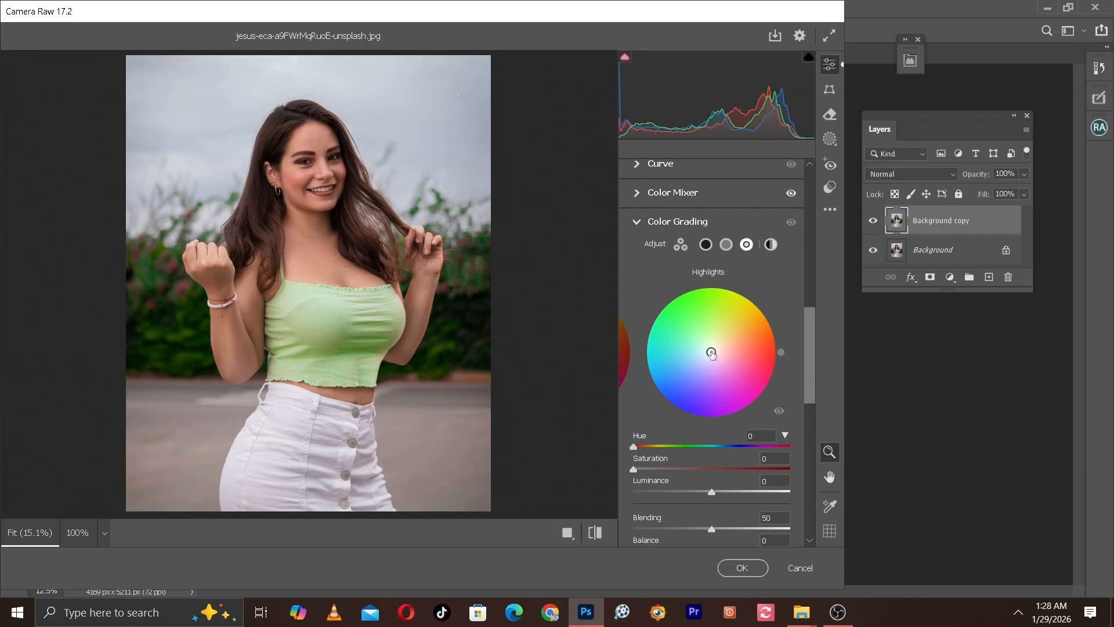
drag(711, 352, 731, 336)
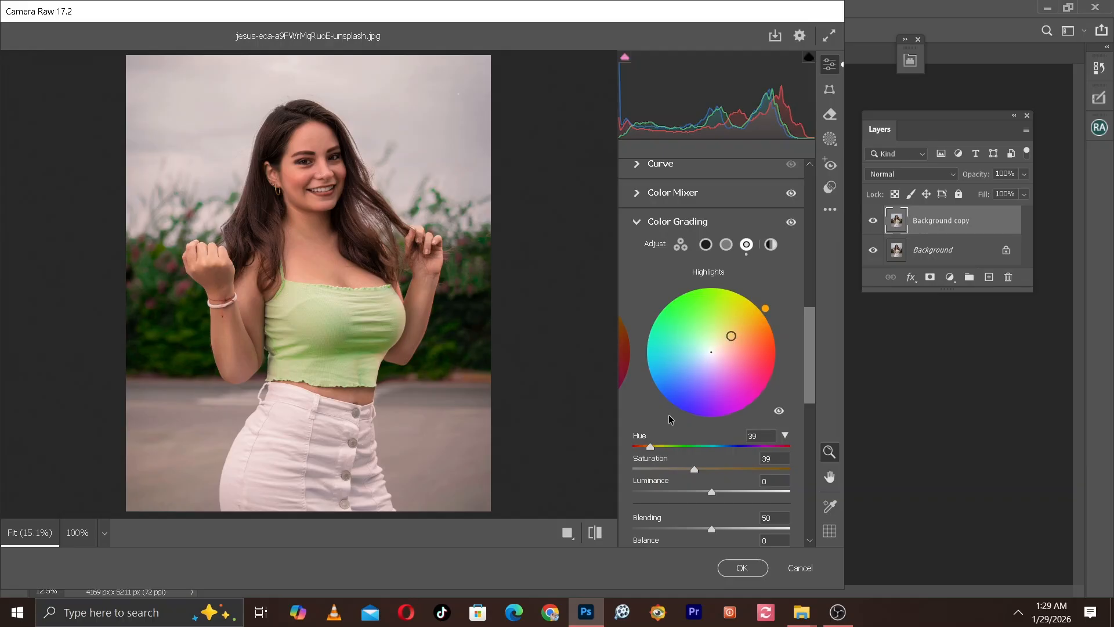
Compare the photo with and without the highlights color grading.
click(779, 413)
click(778, 412)
click(779, 412)
click(779, 412)
click(778, 412)
click(779, 412)
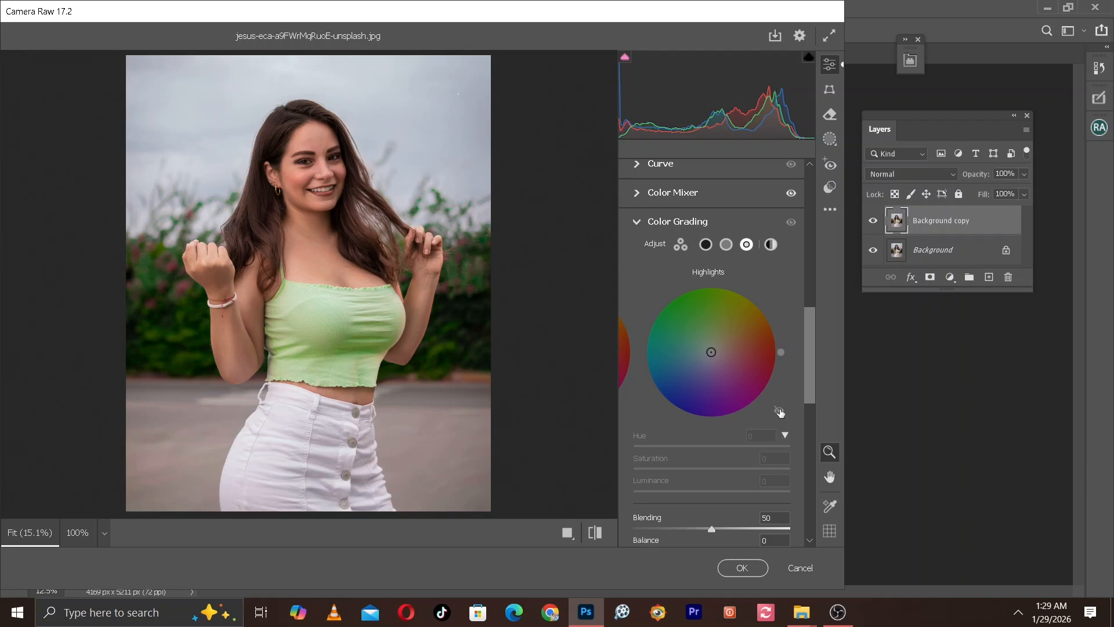
click(778, 412)
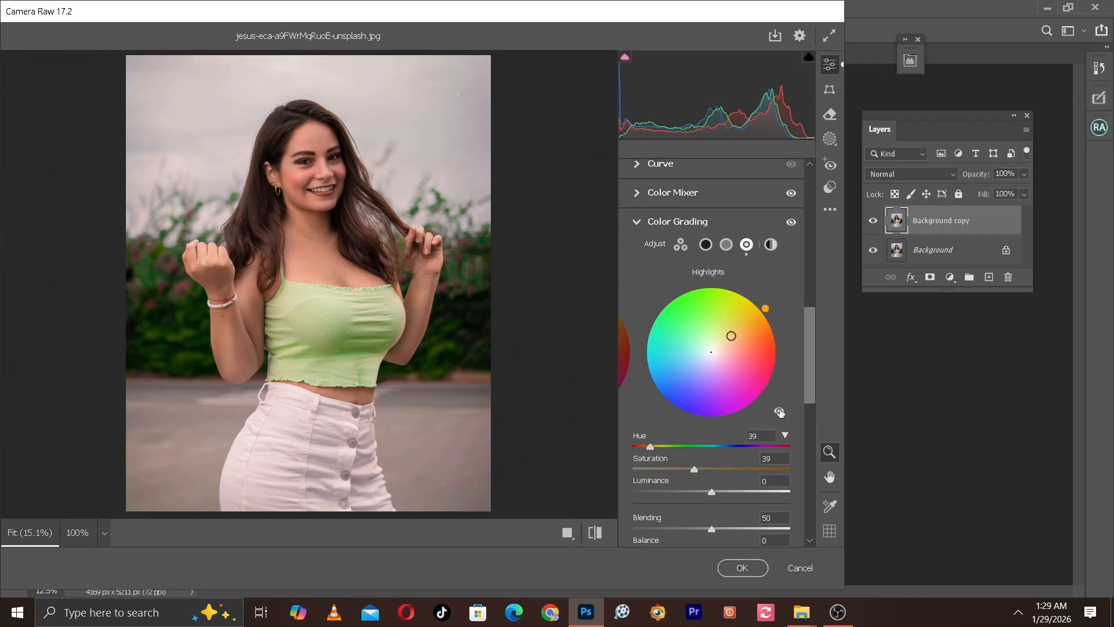
click(778, 412)
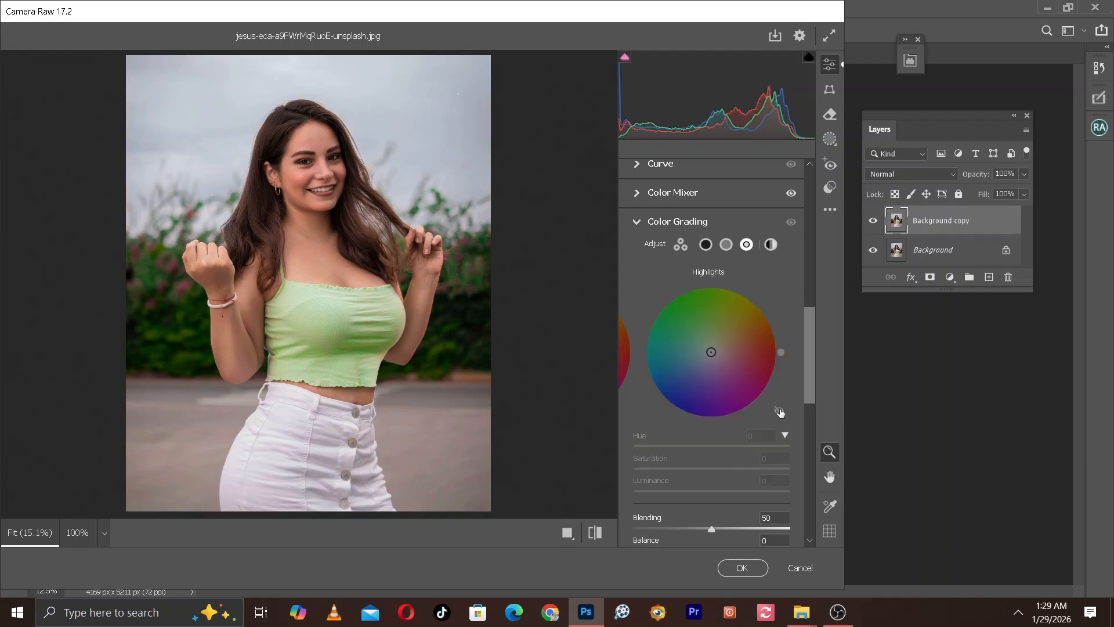
click(779, 412)
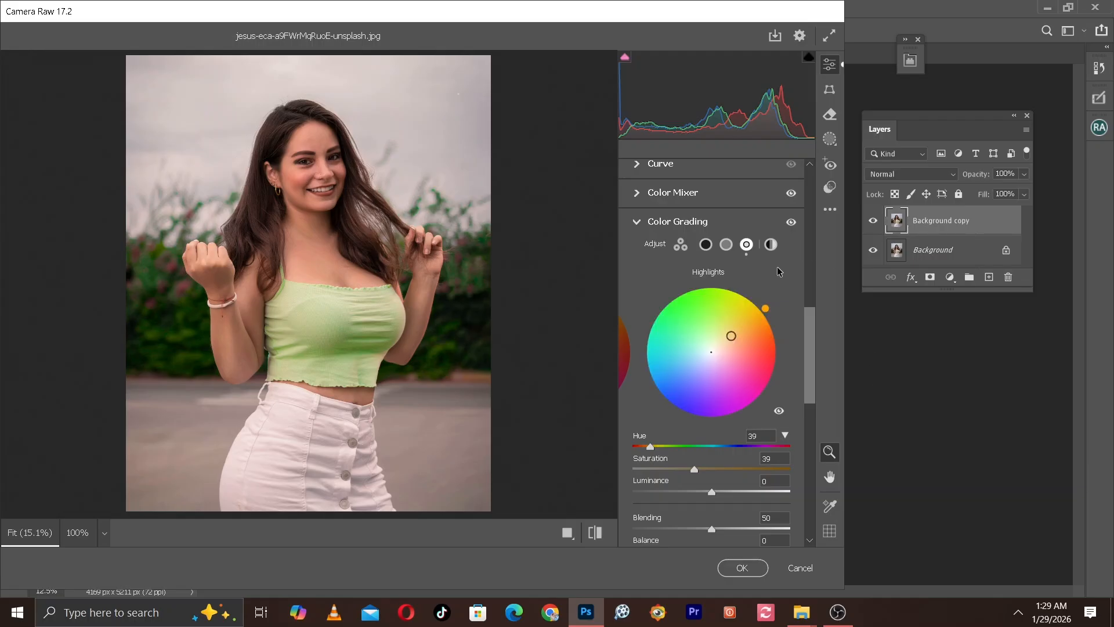
Tint the shadows blue with Hue 228 and Saturation 10, and compare the photo with the default settings.
click(706, 246)
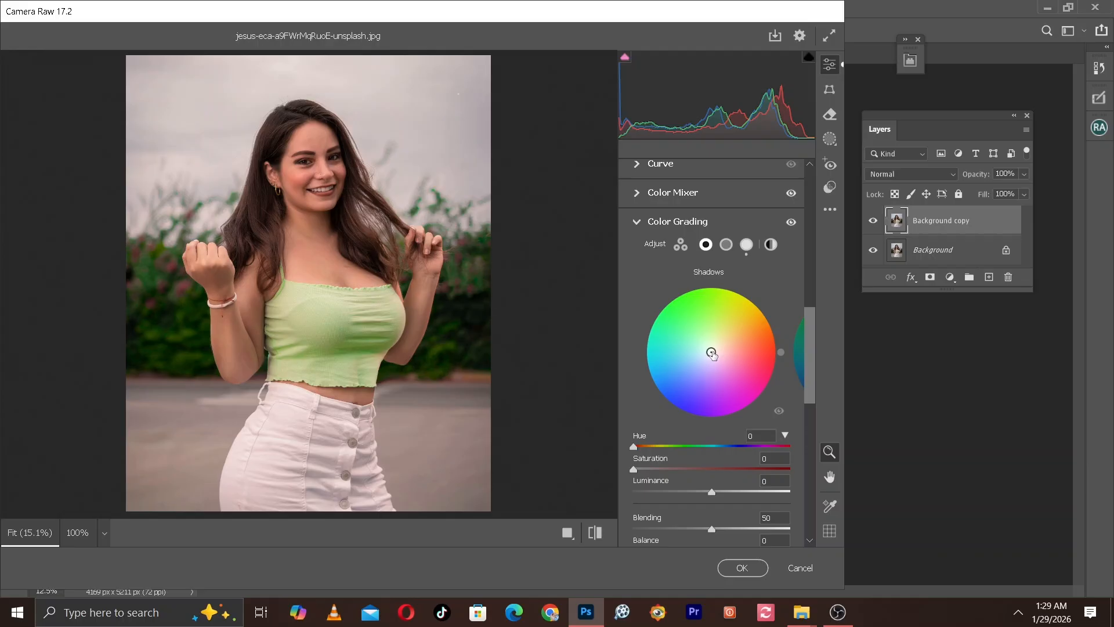
drag(711, 352, 708, 354)
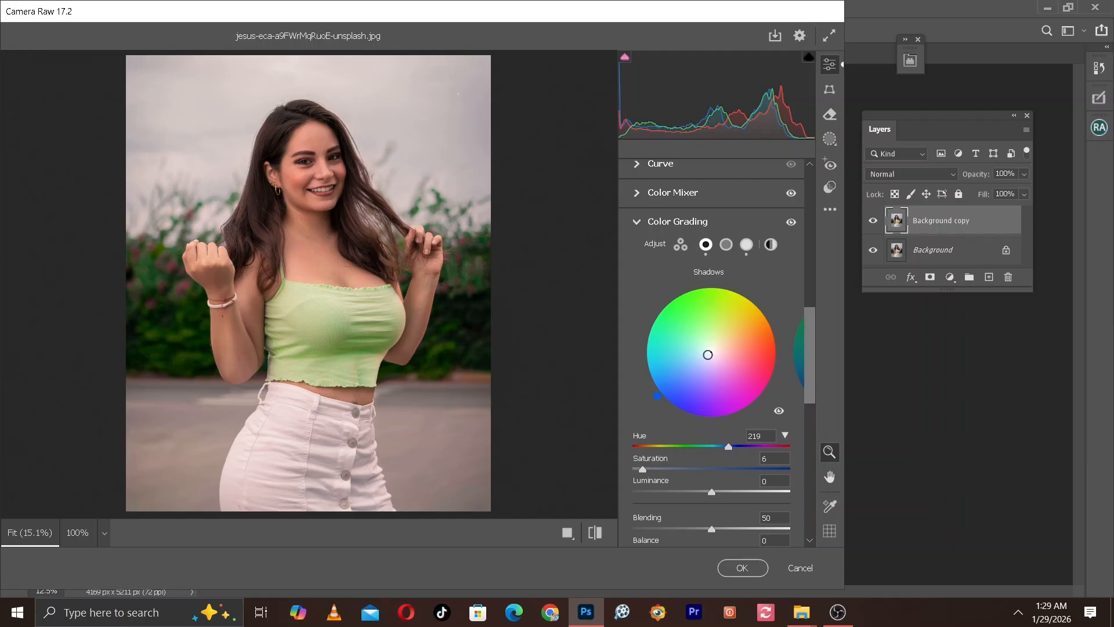
drag(708, 355, 710, 352)
mouse_move(720, 445)
mouse_down()
mouse_move(709, 445)
mouse_move(729, 452)
mouse_up()
mouse_move(637, 469)
mouse_down()
mouse_move(681, 475)
mouse_move(628, 473)
mouse_move(649, 477)
mouse_up()
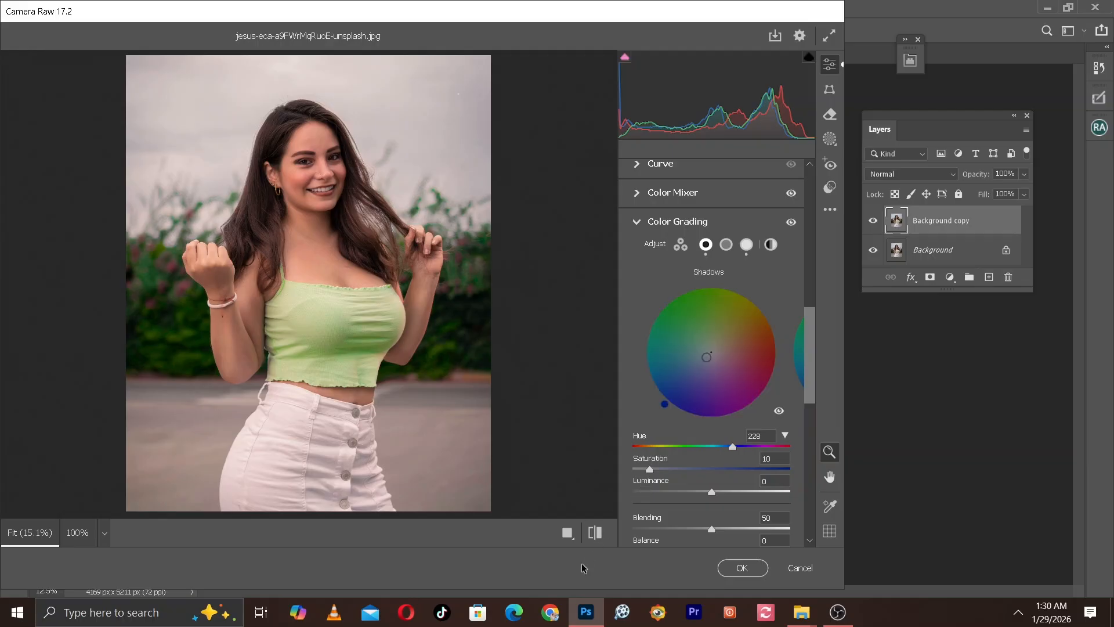
click(595, 538)
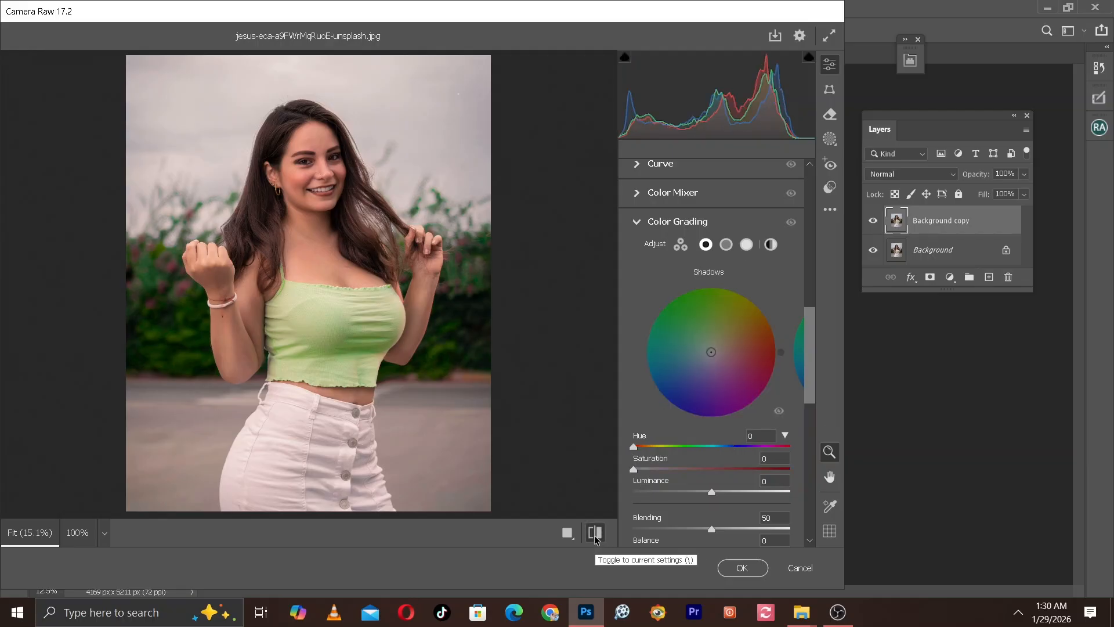
click(596, 538)
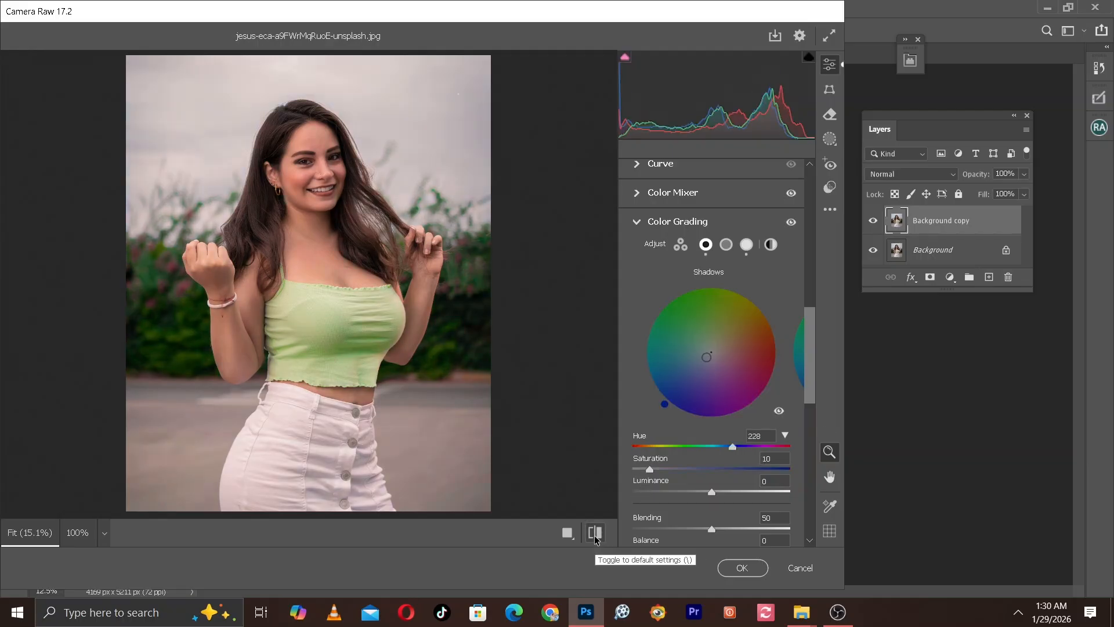
click(595, 538)
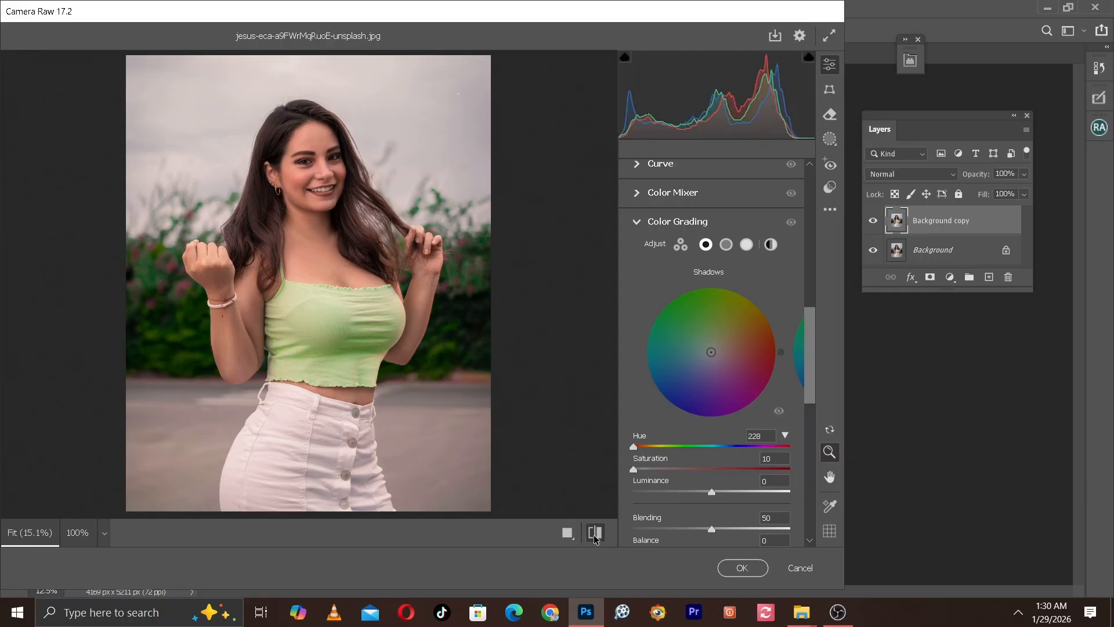
click(595, 539)
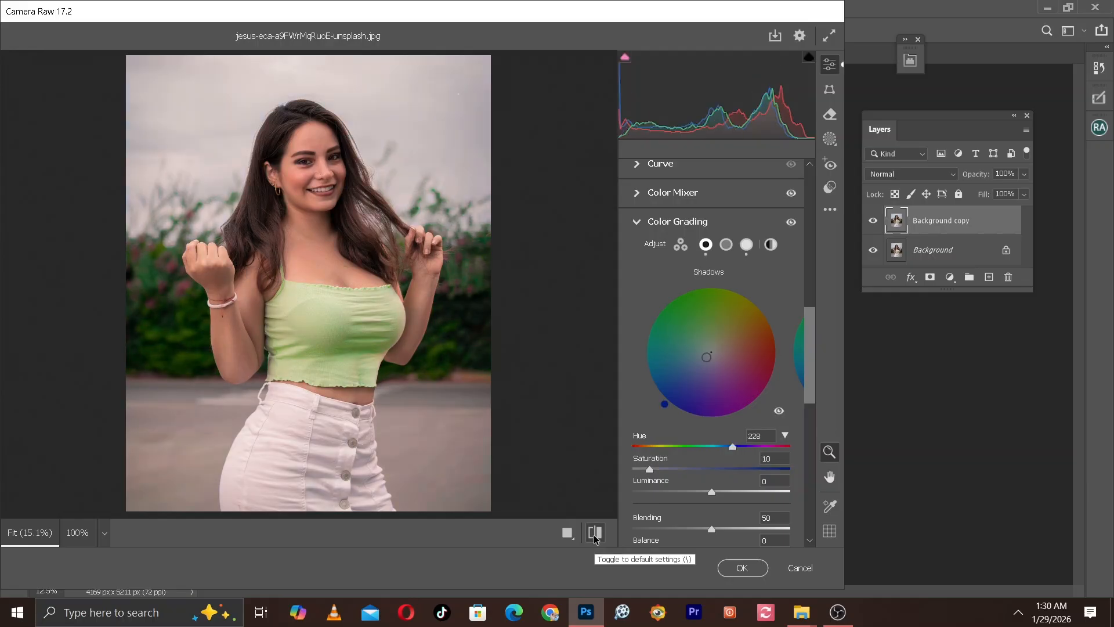
click(595, 539)
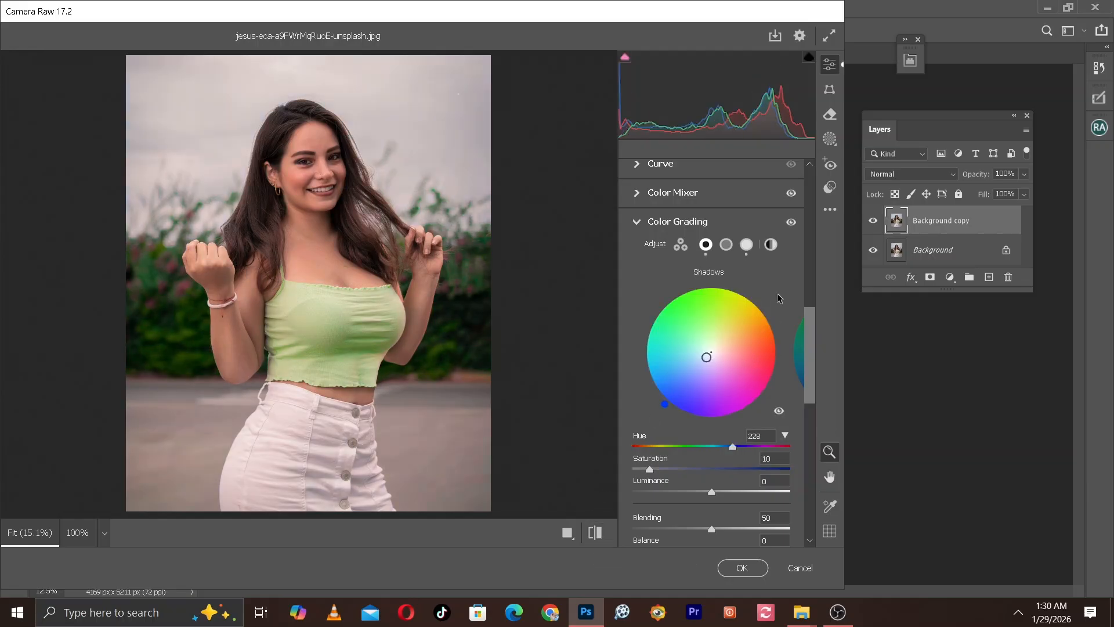
Grade the midtones with Hue 21, Saturation 29 and Luminance -18, comparing the photo with and without the midtone tint.
click(725, 244)
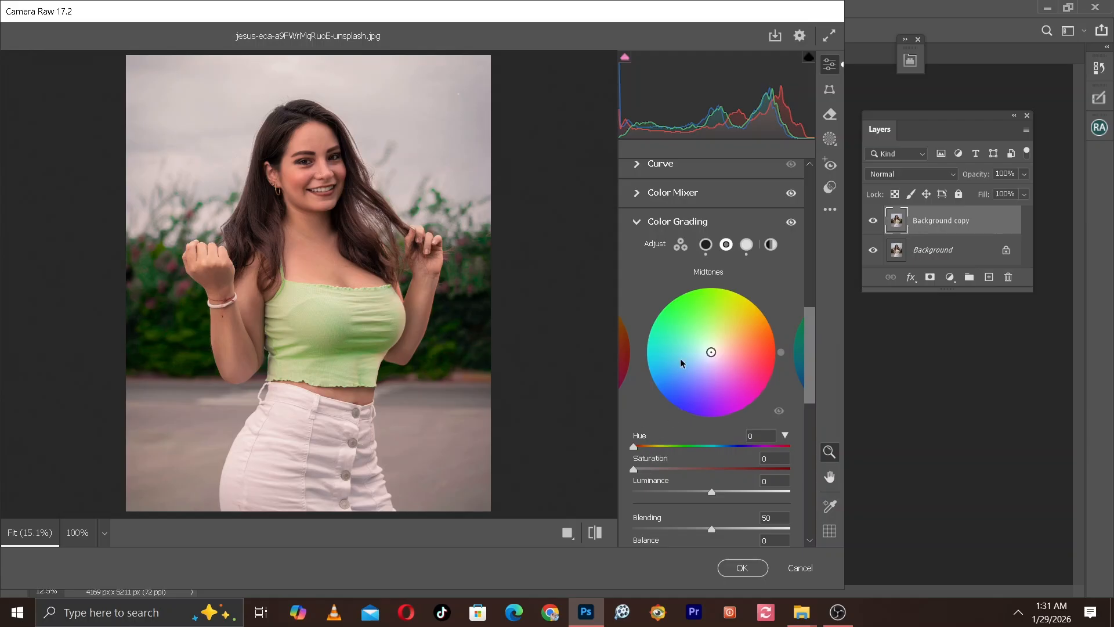
mouse_move(711, 352)
mouse_down()
mouse_move(694, 335)
mouse_move(719, 349)
mouse_up()
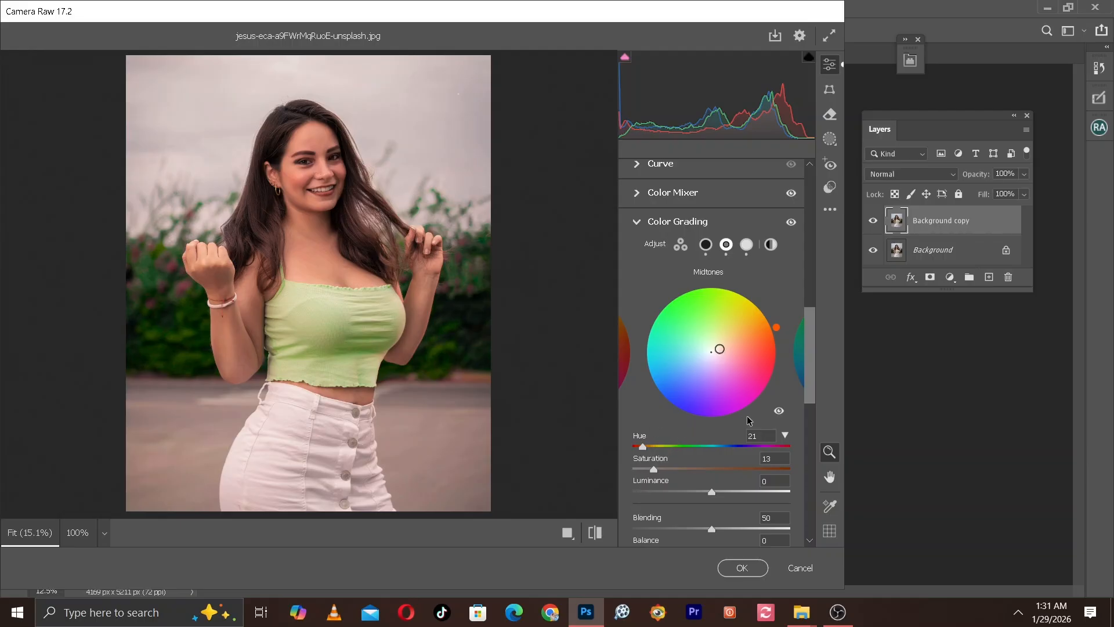
click(782, 413)
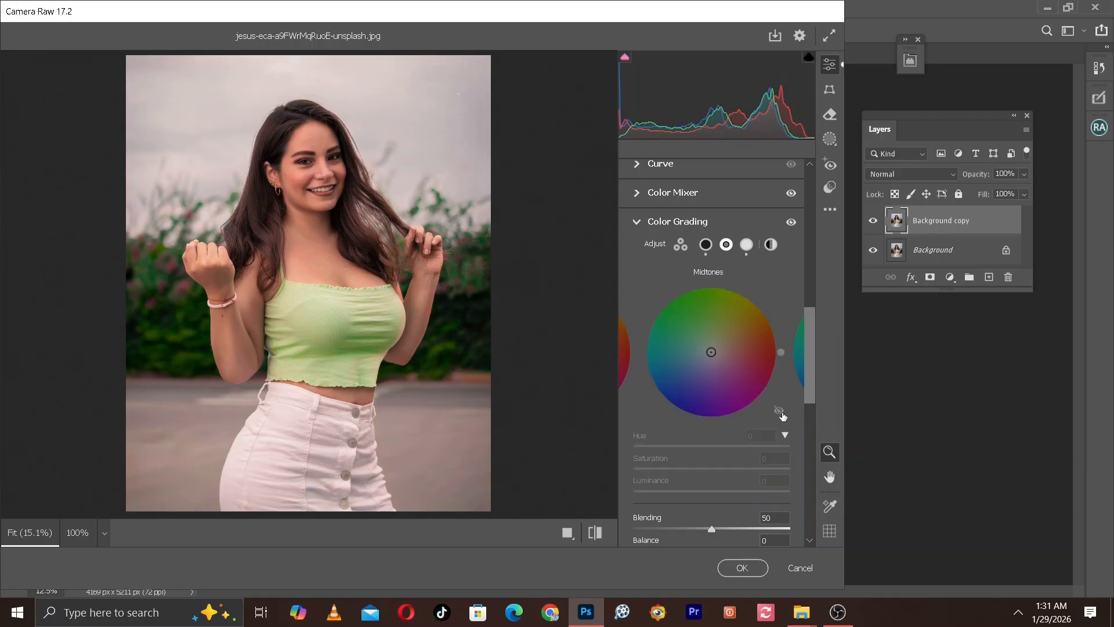
click(780, 413)
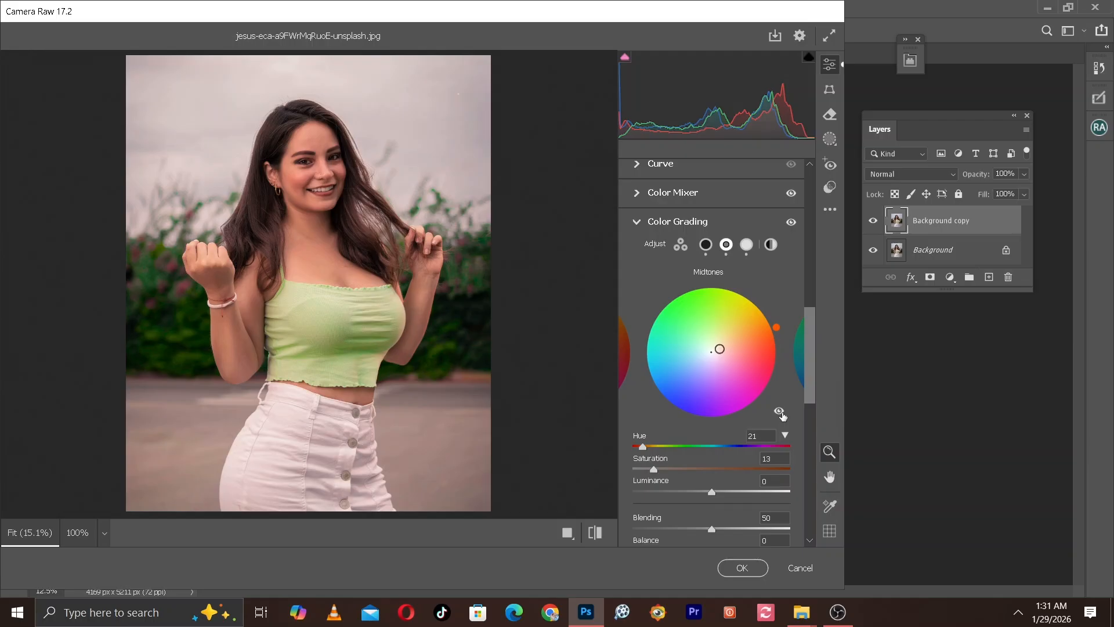
click(781, 412)
click(780, 413)
drag(655, 467, 681, 472)
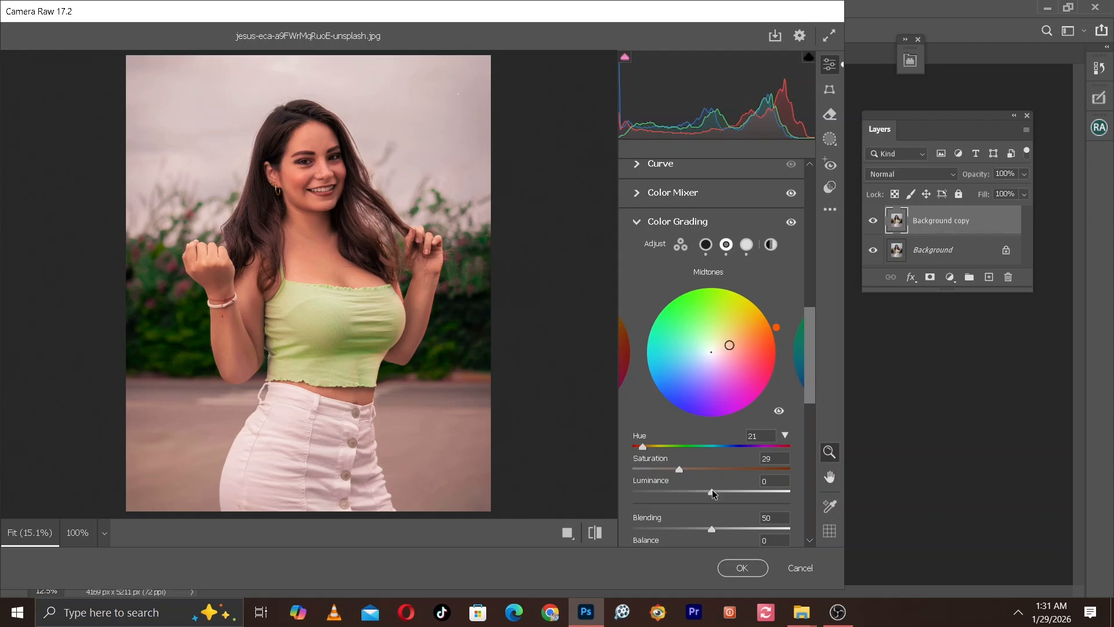
drag(705, 488, 698, 485)
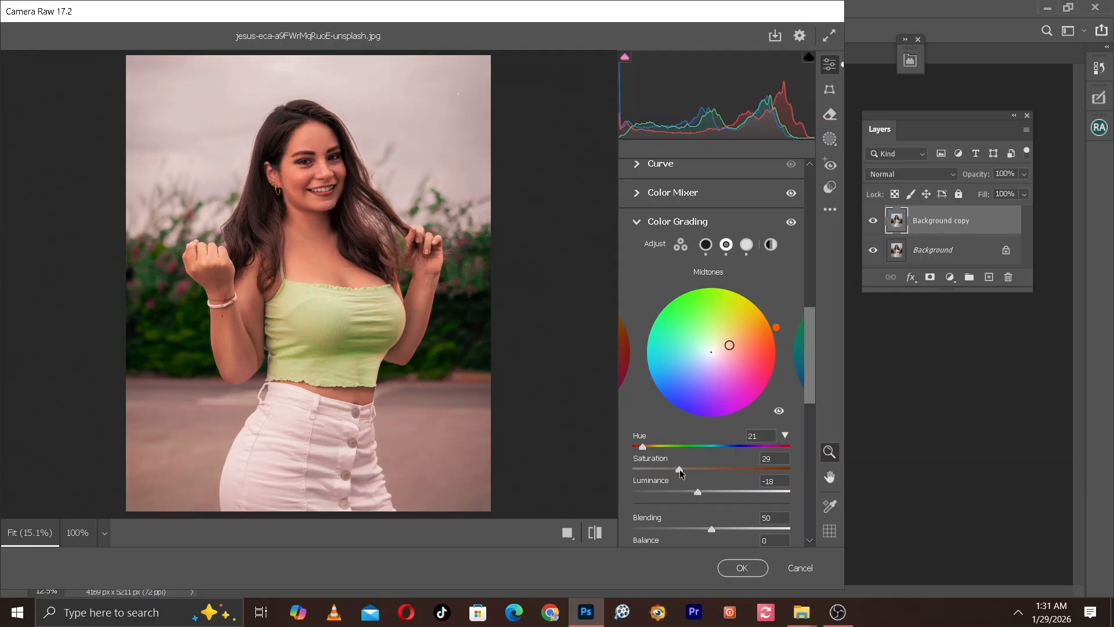
Compare the graded portrait with the default settings several times, ending on the current settings.
click(596, 533)
click(596, 533)
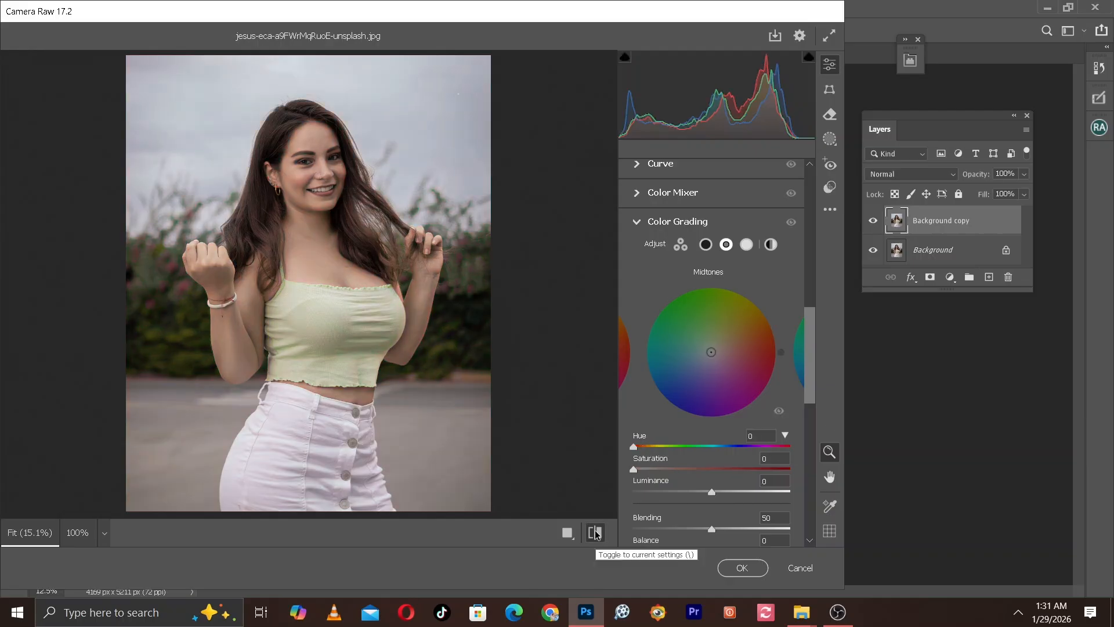
click(596, 533)
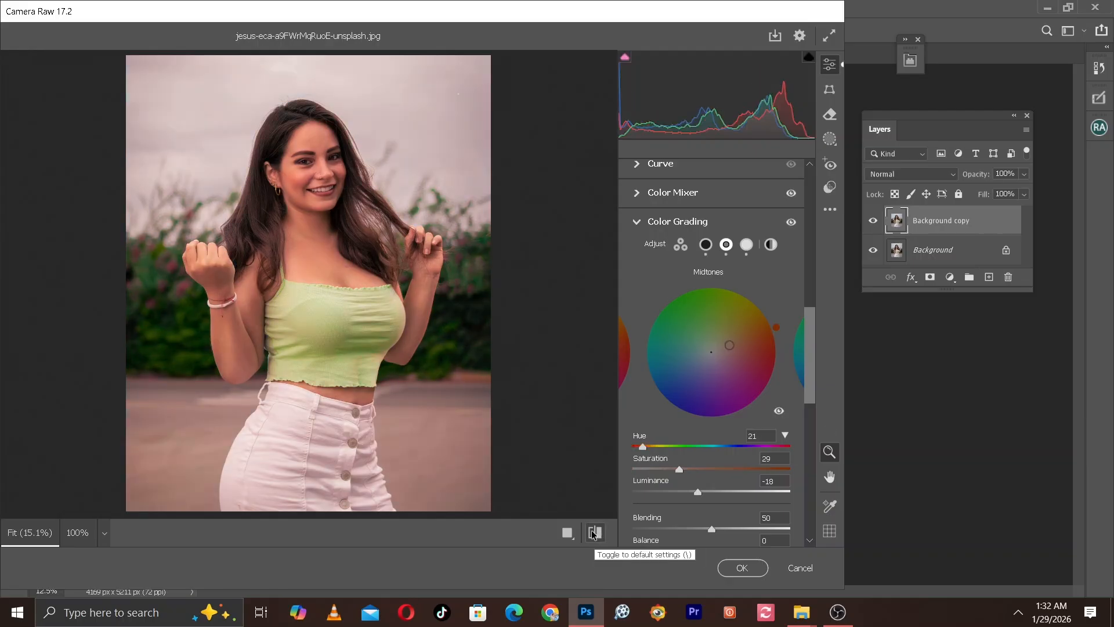
click(593, 533)
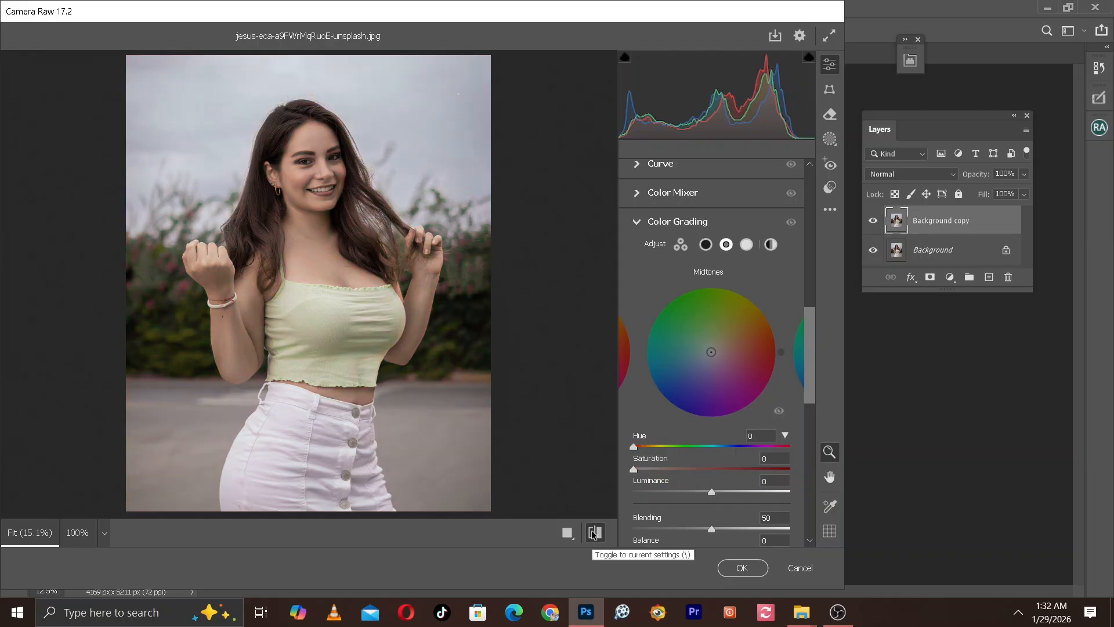
click(593, 533)
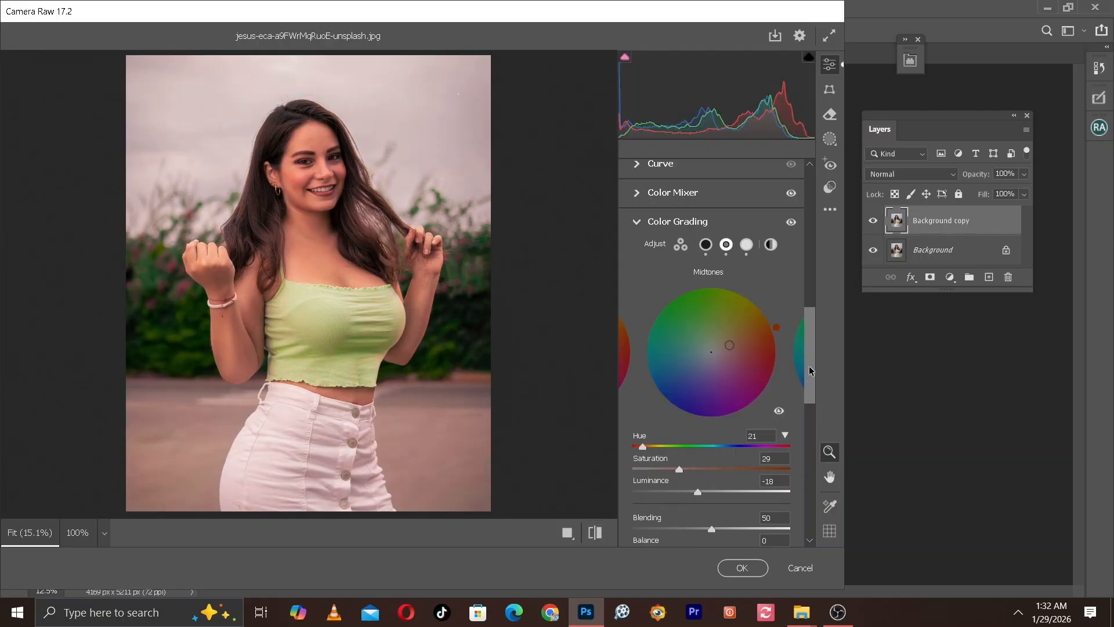
Compare the portrait with and without the whole Color Grading adjustment, leaving the grading enabled.
drag(811, 371, 807, 334)
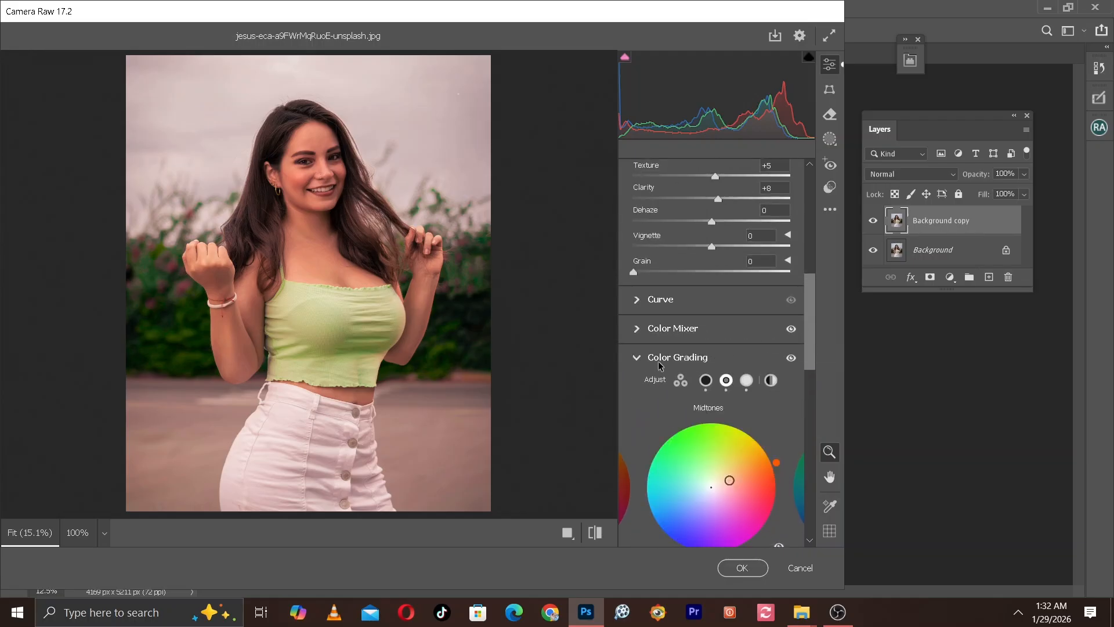
click(792, 358)
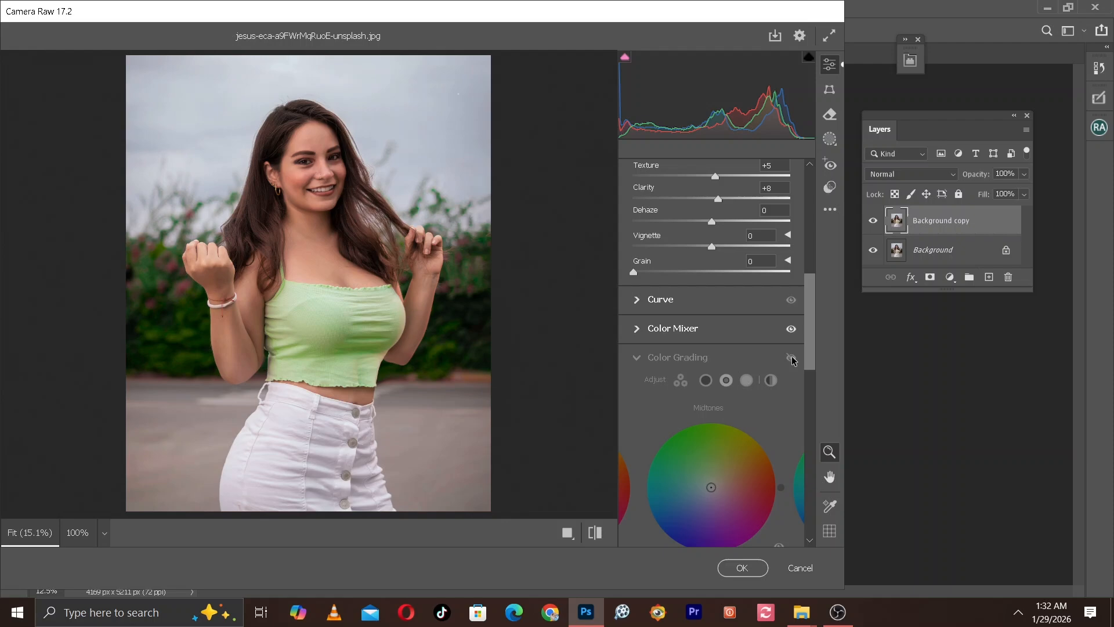
click(792, 359)
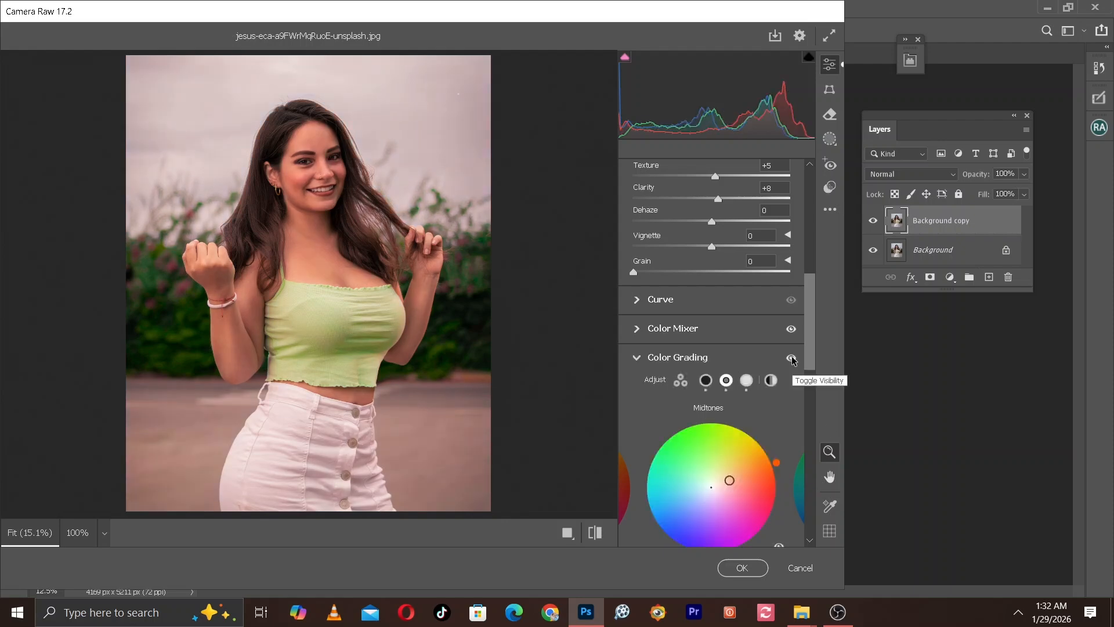
click(791, 358)
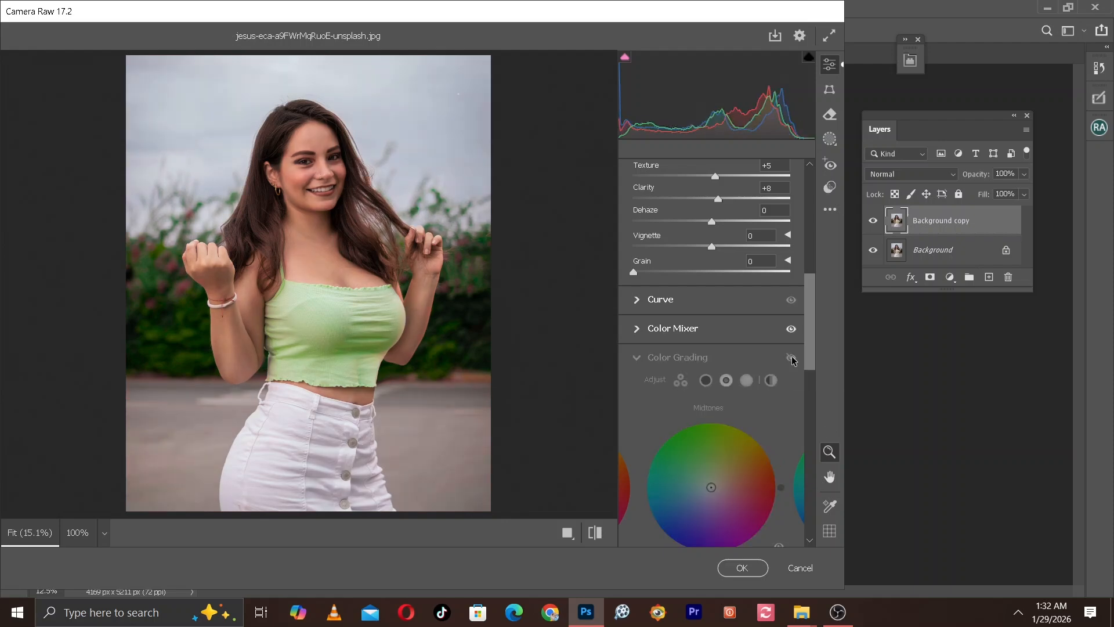
click(792, 358)
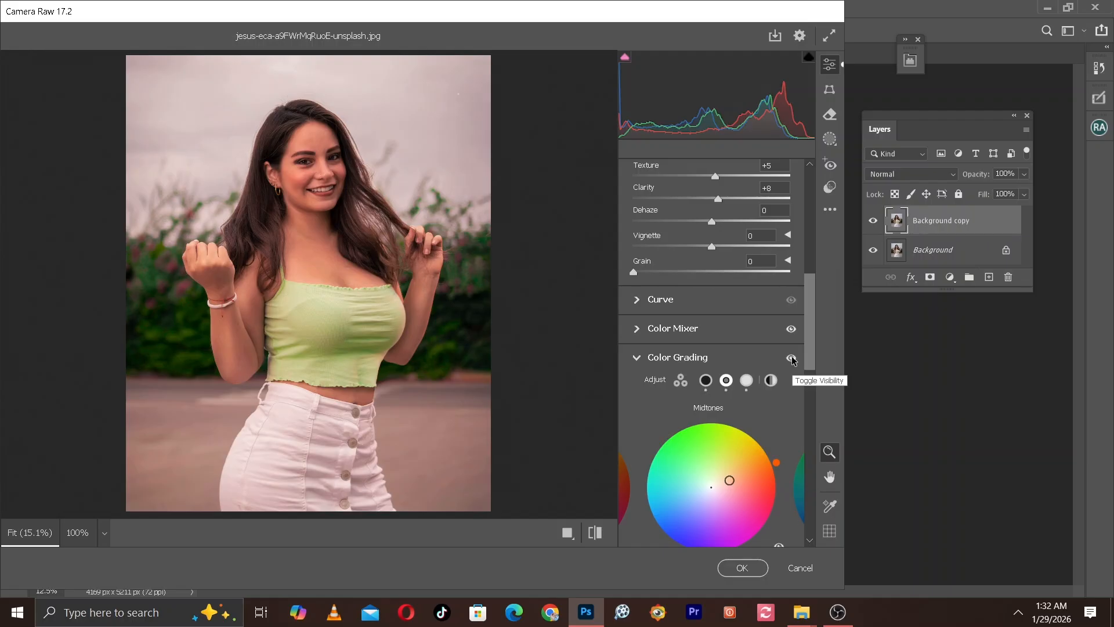
In Effects, set Texture to +8 and Clarity to +9, comparing the portrait with the default settings.
drag(812, 325, 822, 271)
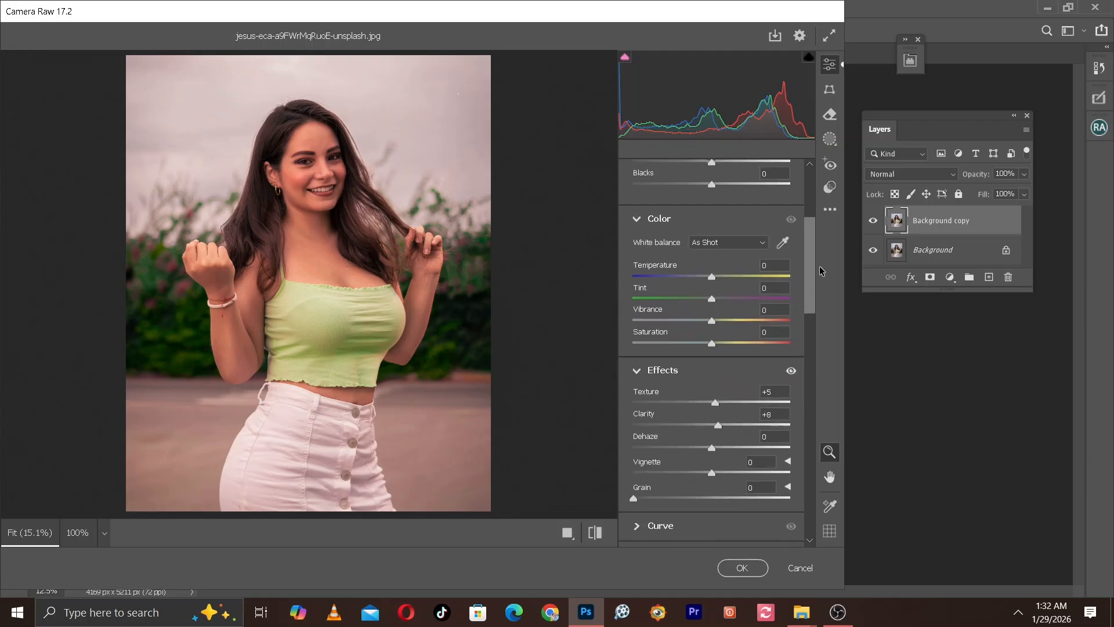
drag(821, 271, 815, 289)
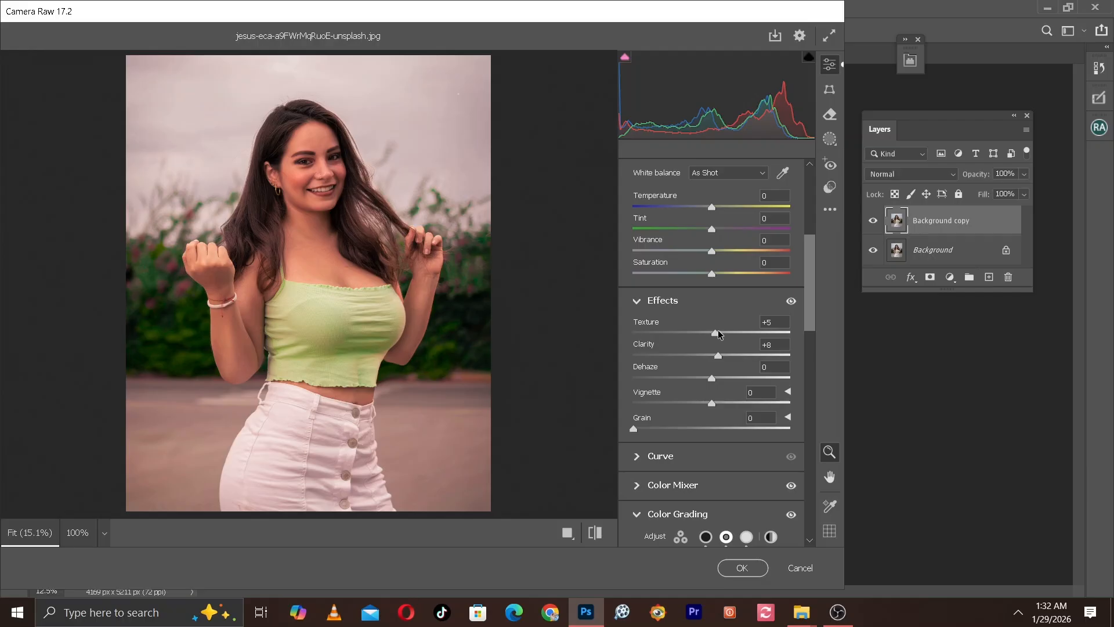
drag(717, 335, 719, 334)
drag(720, 357, 721, 356)
click(600, 533)
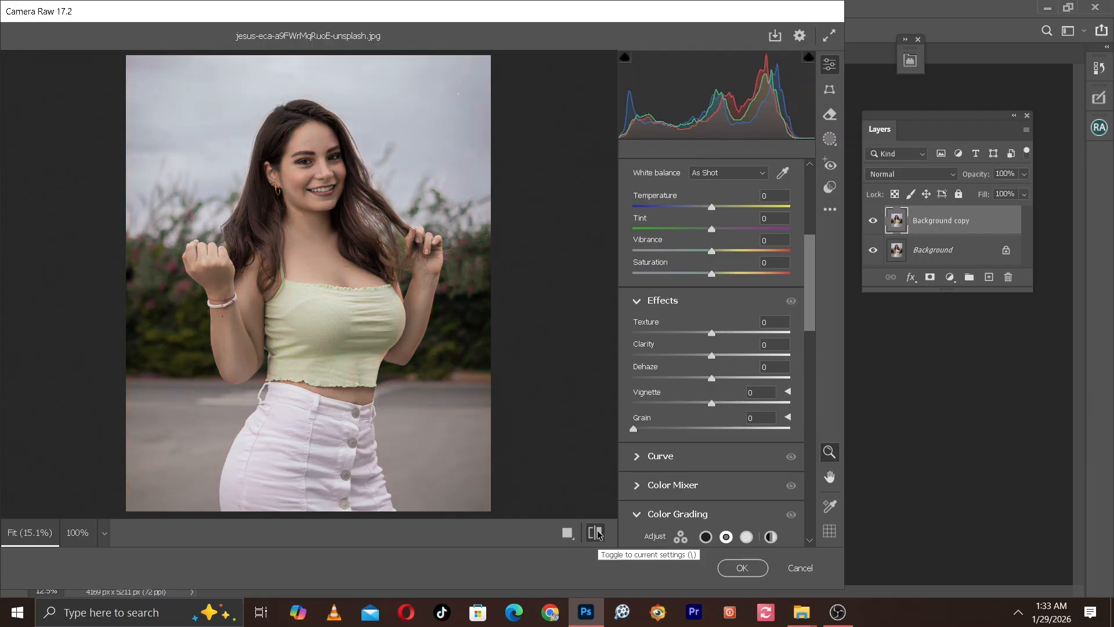
click(597, 532)
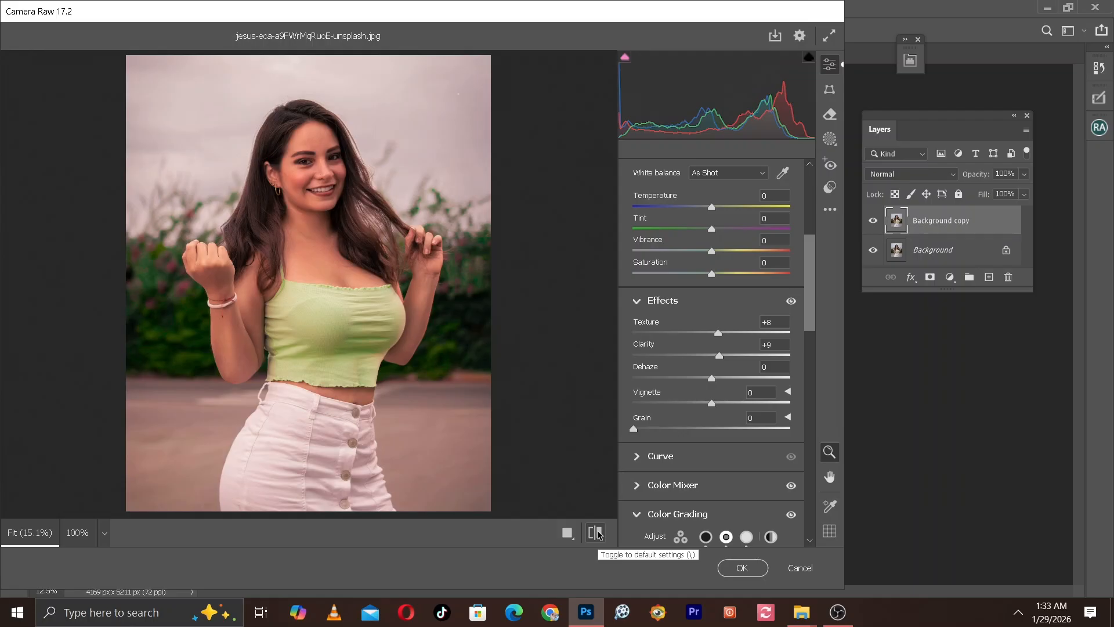
Collapse the Color Grading section to reach the Detail settings.
drag(815, 305, 809, 329)
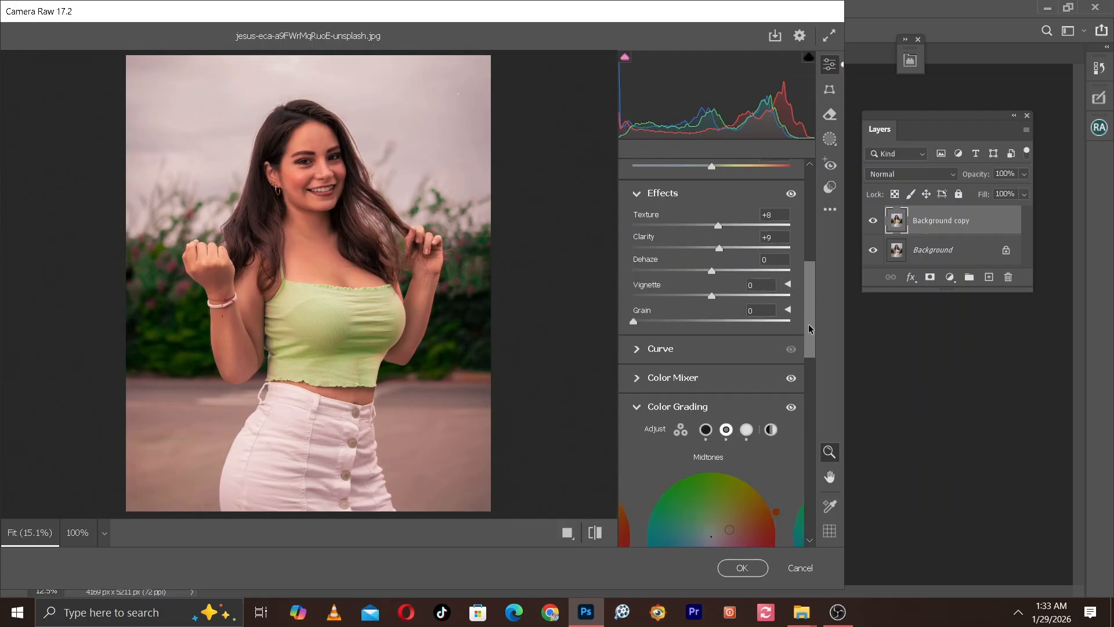
scroll(708, 348, down, 2)
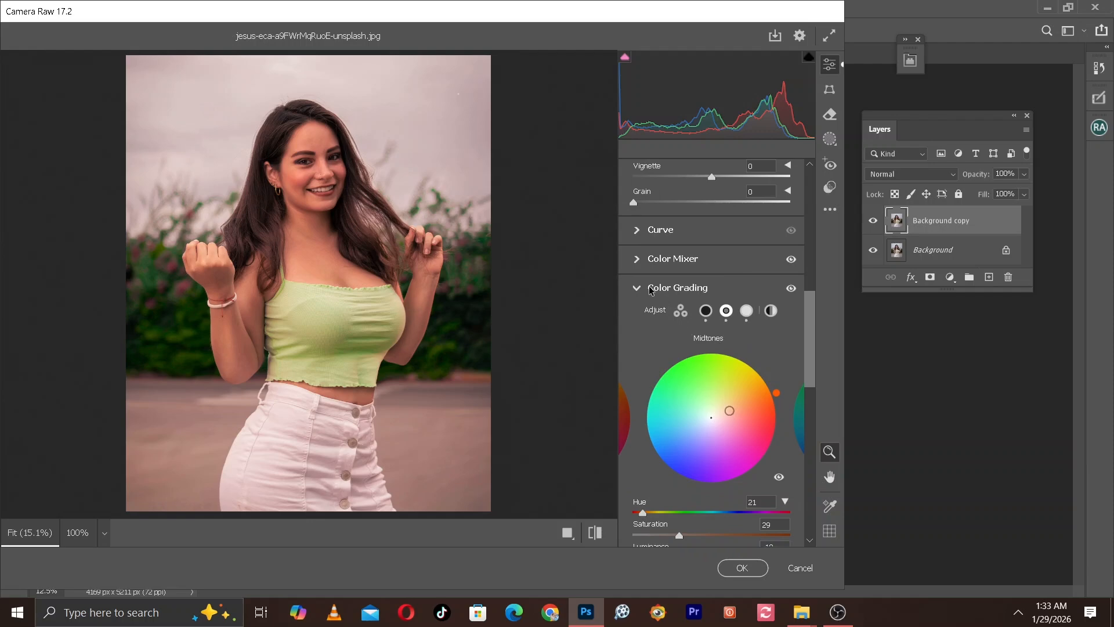
click(652, 288)
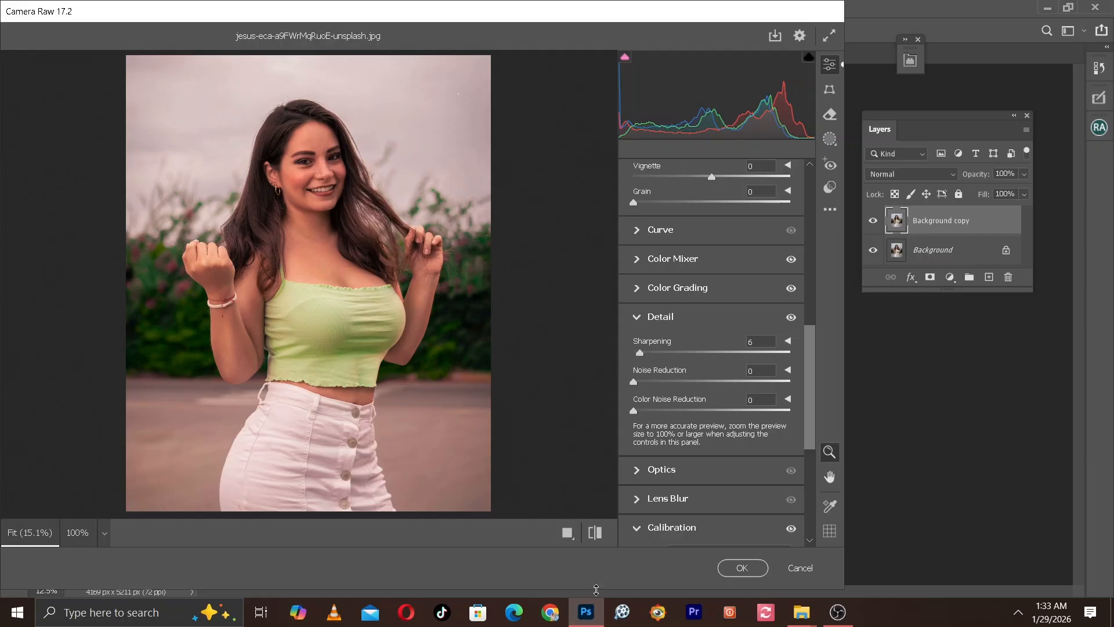
Inspect the woman's face at 100% and compare the edited skin with the default settings.
click(317, 172)
click(313, 176)
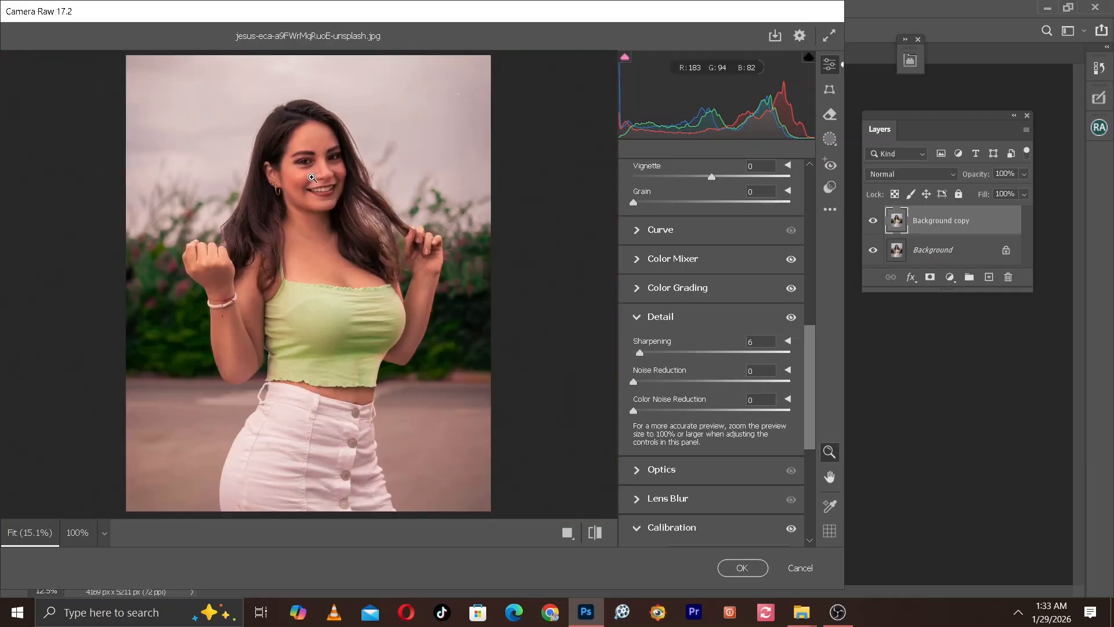
click(312, 177)
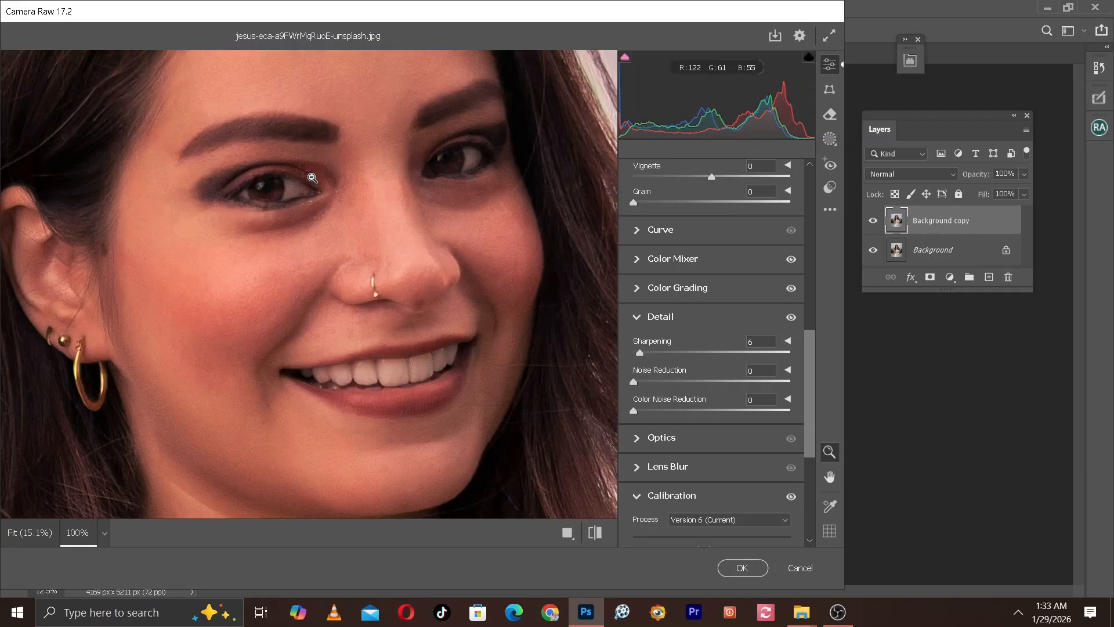
click(598, 531)
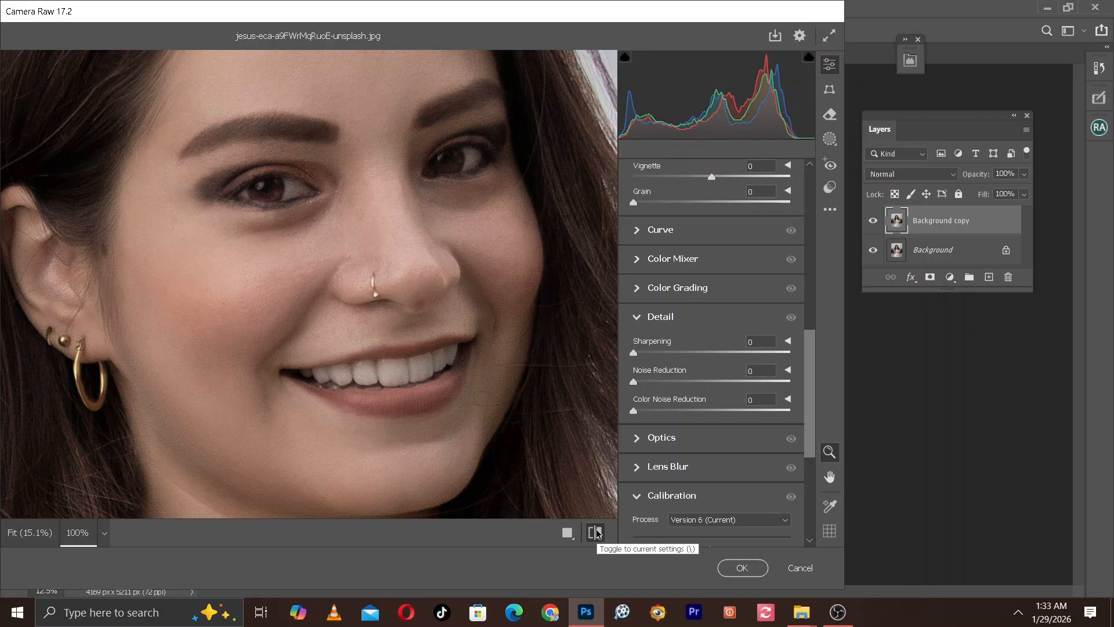
click(597, 533)
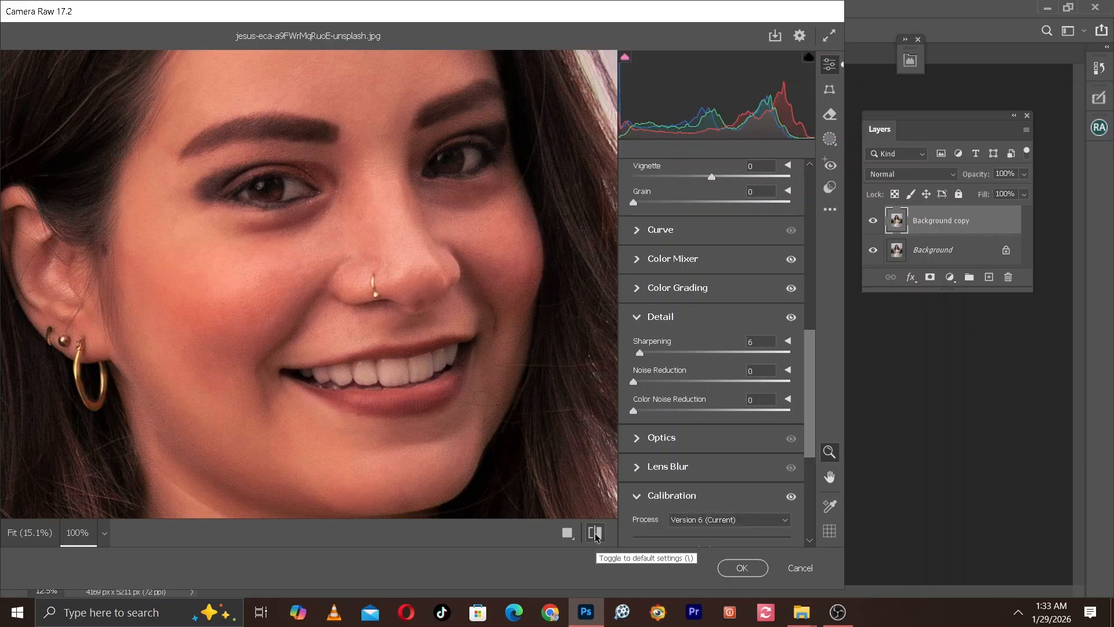
click(596, 534)
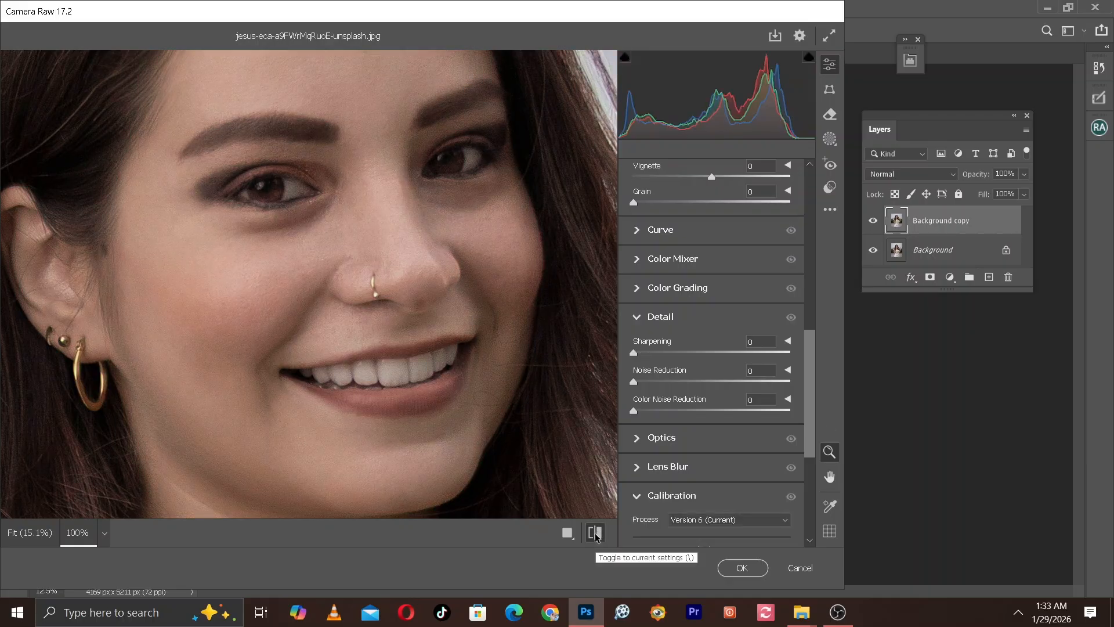
click(596, 534)
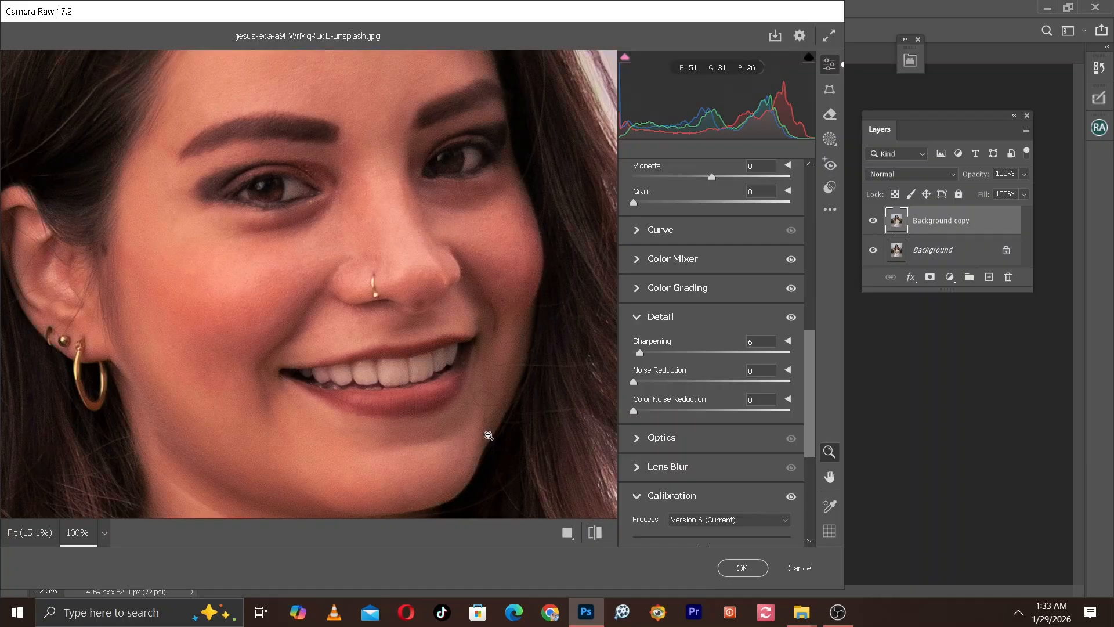
click(381, 333)
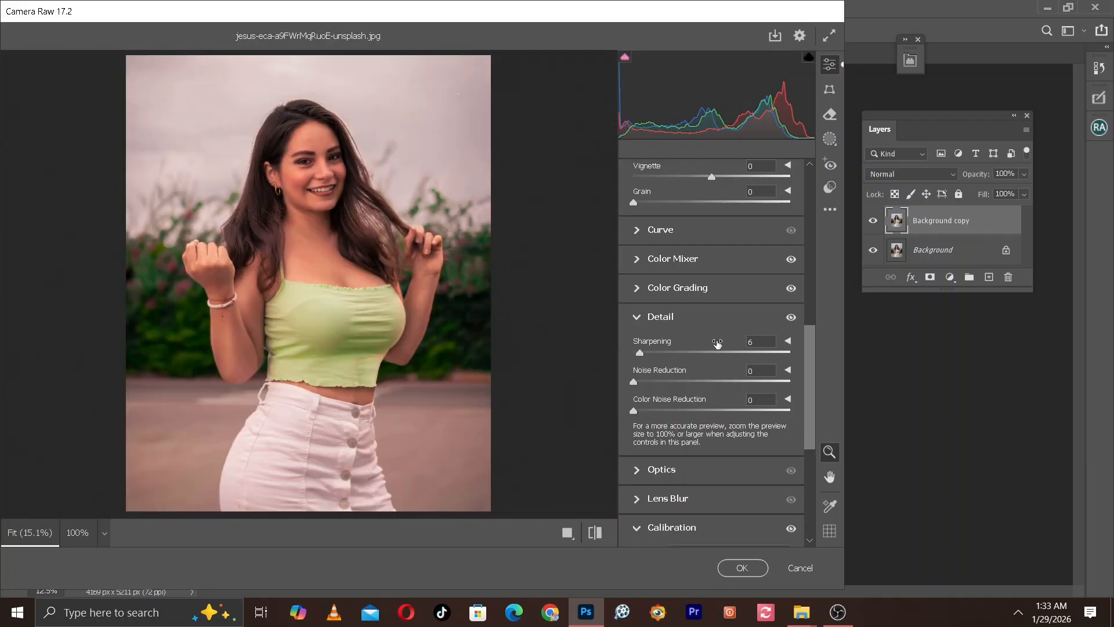
Raise the photo's Vibrance very slightly in the Color settings.
drag(810, 333, 807, 257)
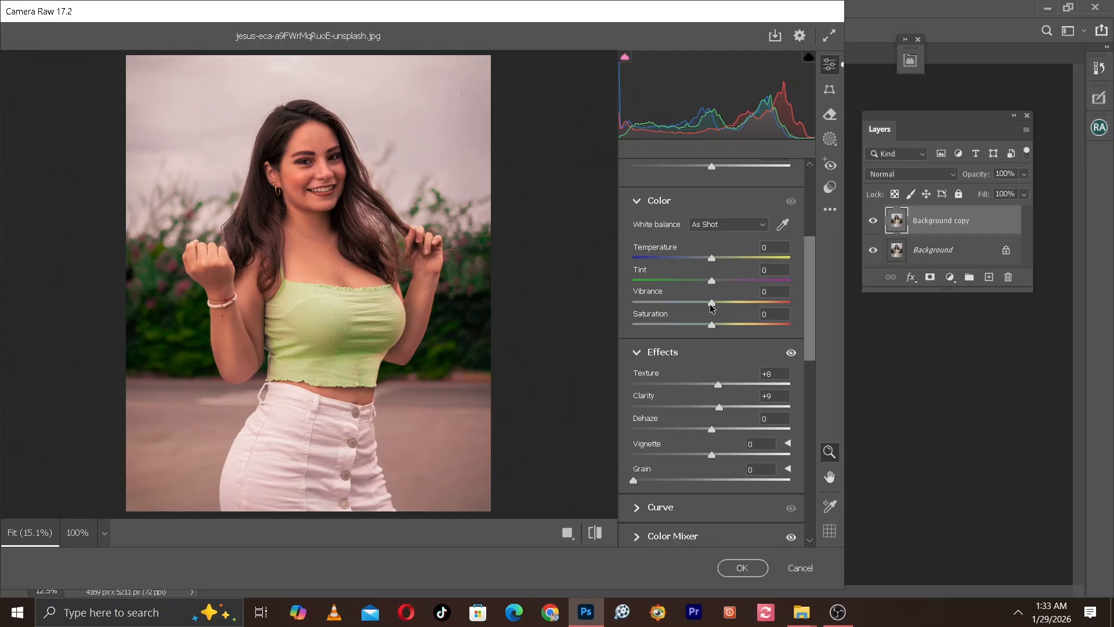
drag(712, 303, 715, 302)
drag(808, 273, 808, 320)
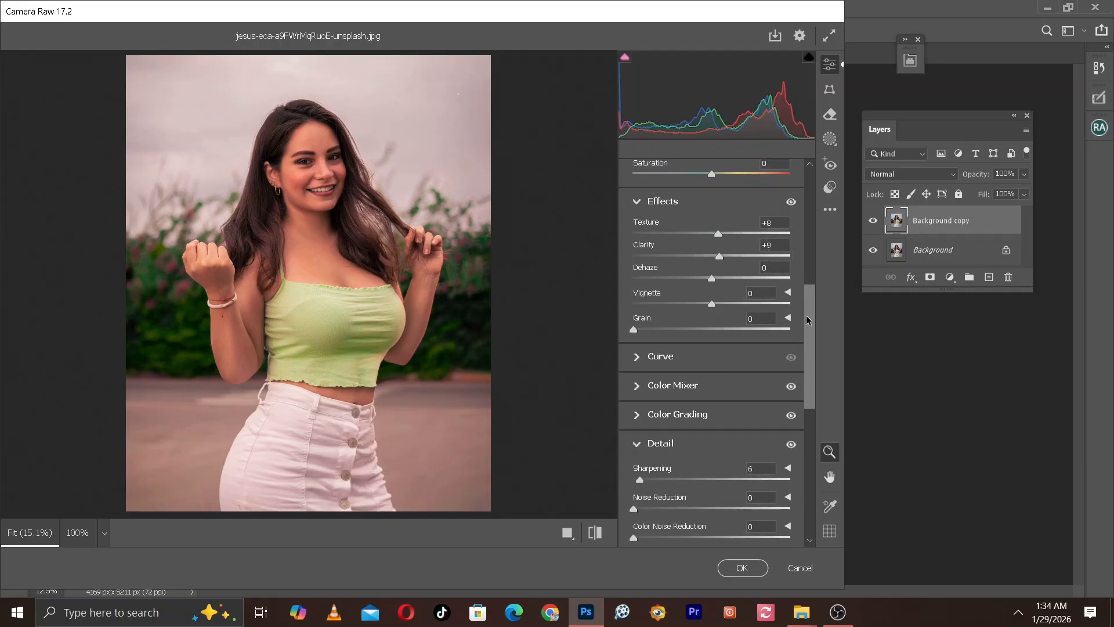
In the Color Mixer's Point Color, sample the reddish skin tone on the woman's cheek as a new color swatch.
click(636, 386)
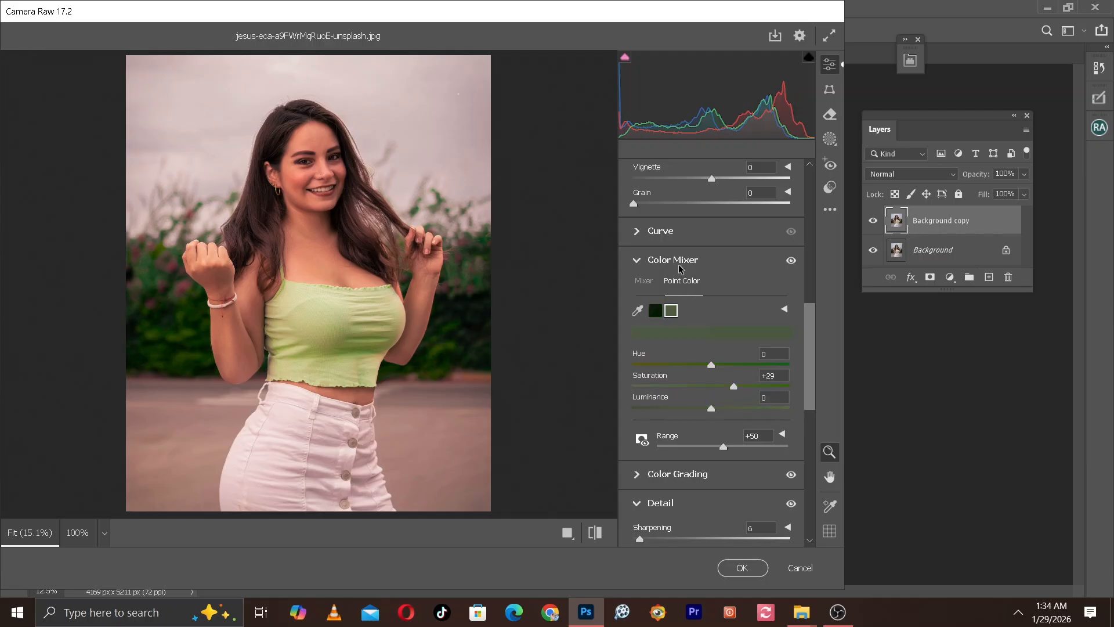
click(638, 312)
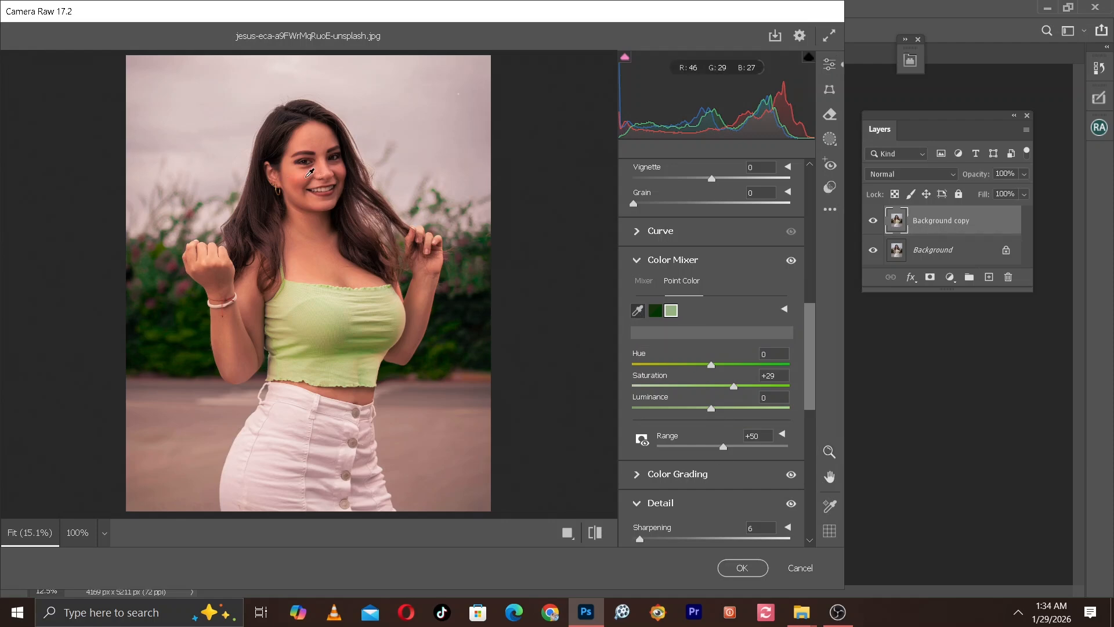
key(ctrl+plus)
key(ctrl+plus)
key(ctrl+plus)
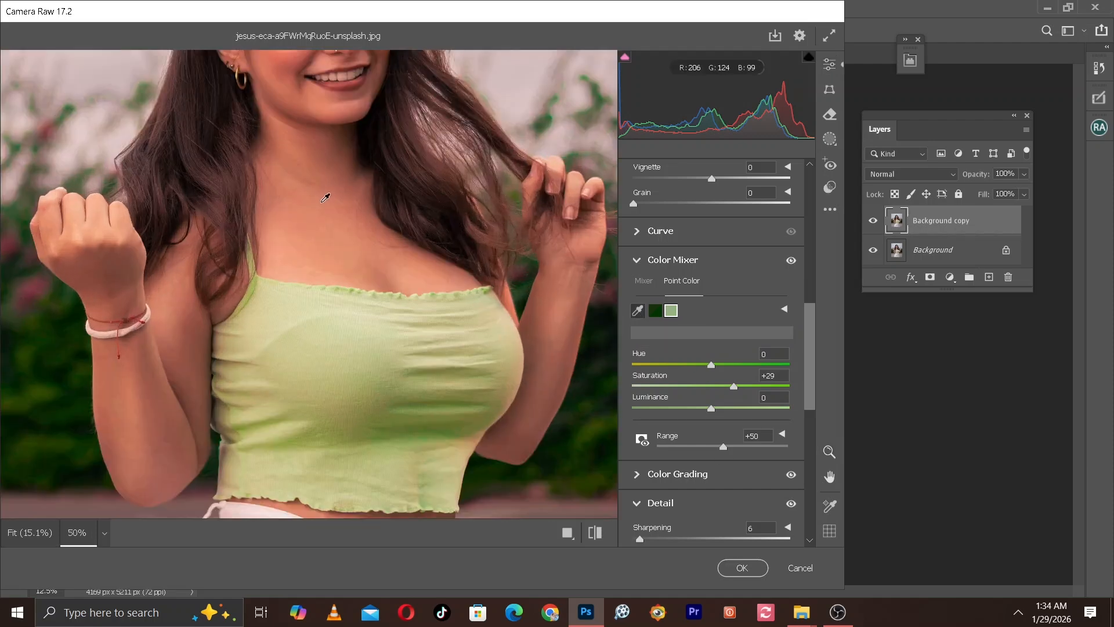
key(space)
drag(348, 184, 366, 501)
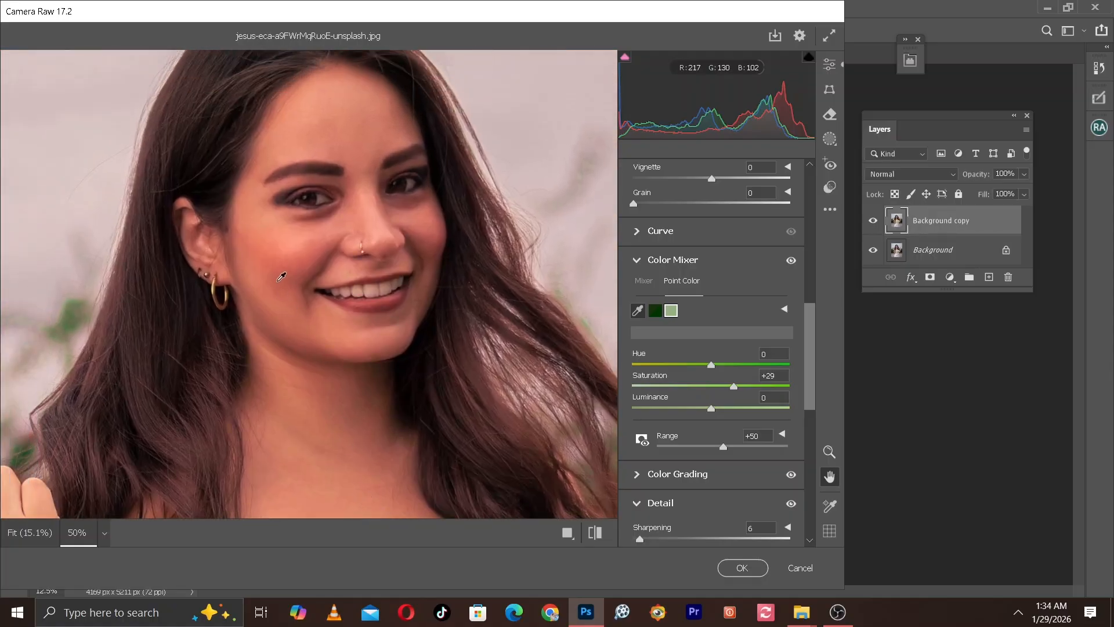
key(ctrl+plus)
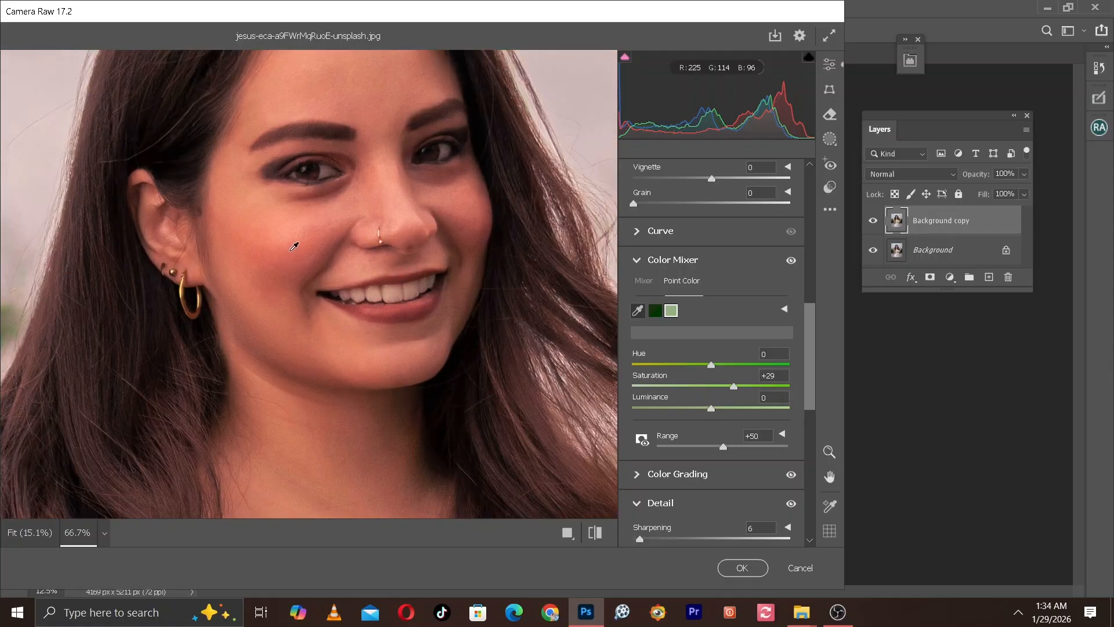
click(291, 250)
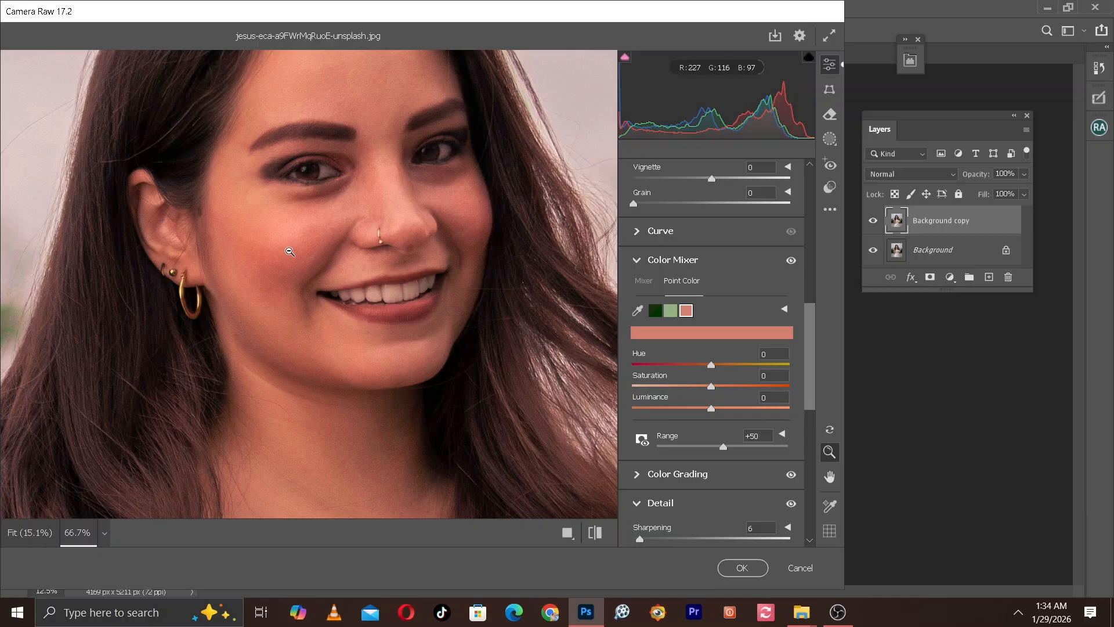
Shift the cheek skin swatch's Hue to +22 and raise its Saturation to +29 in Point Color.
key(ctrl+minus)
key(ctrl+minus)
key(ctrl+minus)
key(ctrl+minus)
key(ctrl+minus)
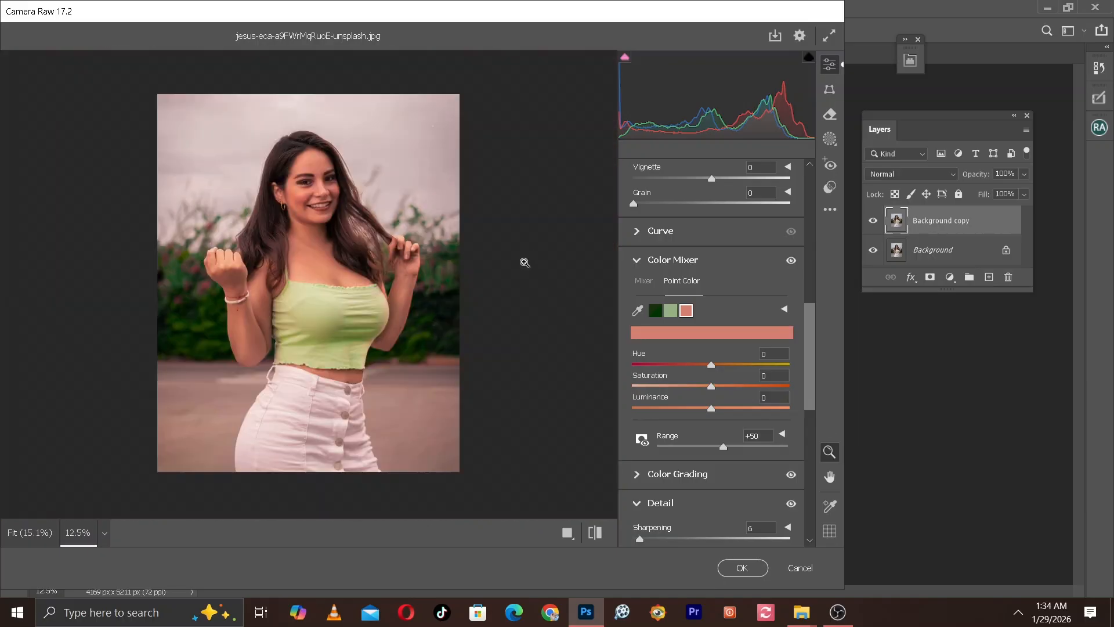
key(ctrl+plus)
key(ctrl+plus)
key(ctrl+minus)
key(ctrl+minus)
key(ctrl+0)
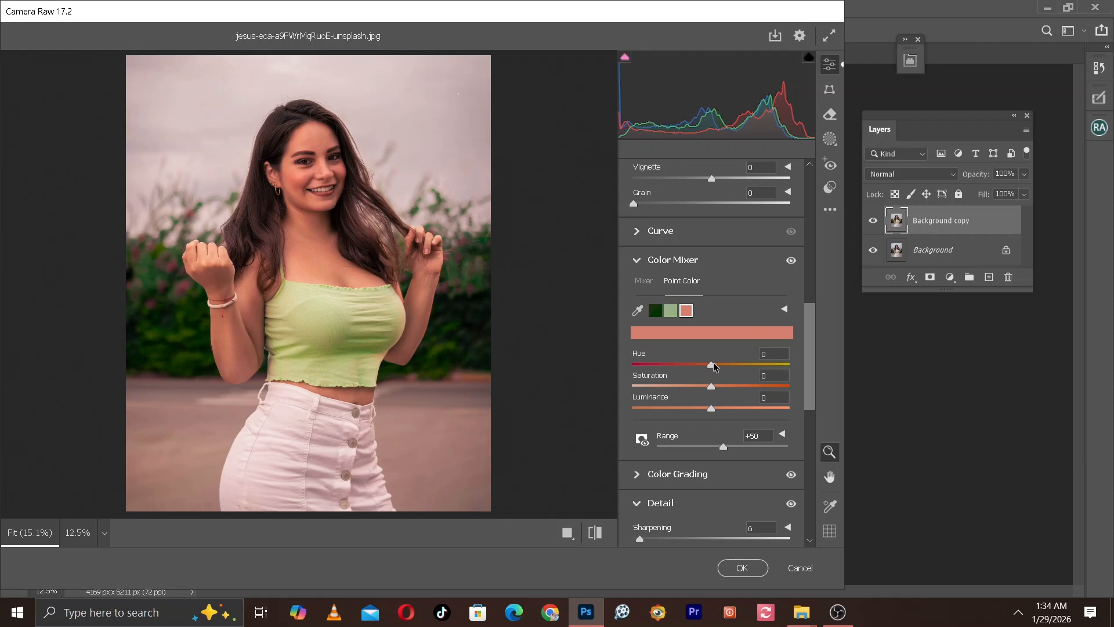
drag(713, 363, 729, 366)
drag(731, 365, 733, 390)
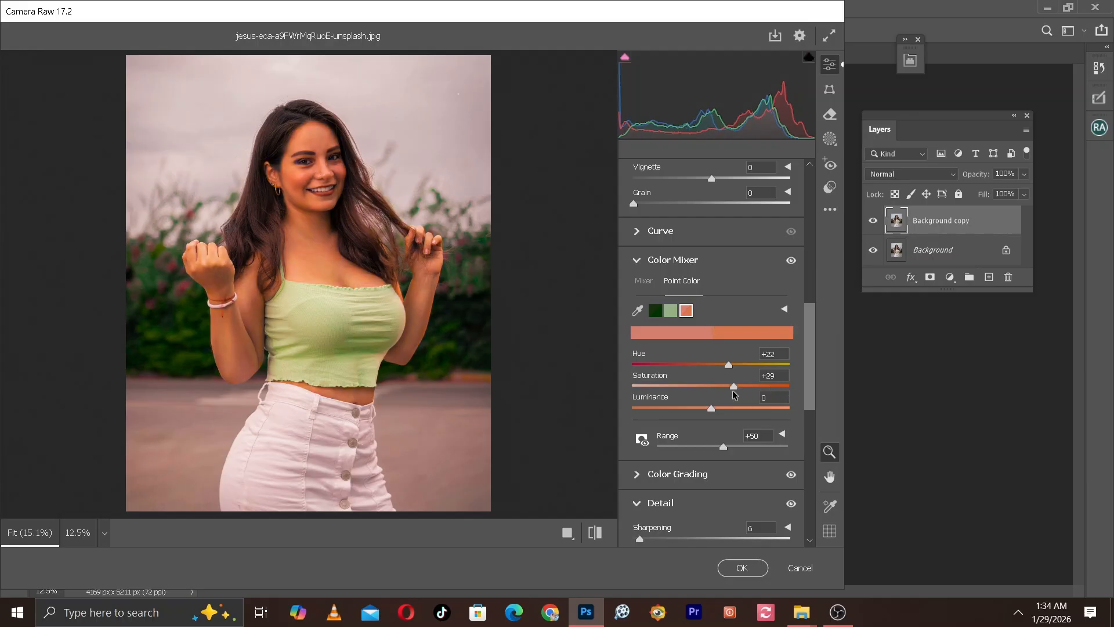
Try the skin swatch's Saturation at -20, reset it to 0, and set it to +26.
drag(732, 390, 696, 387)
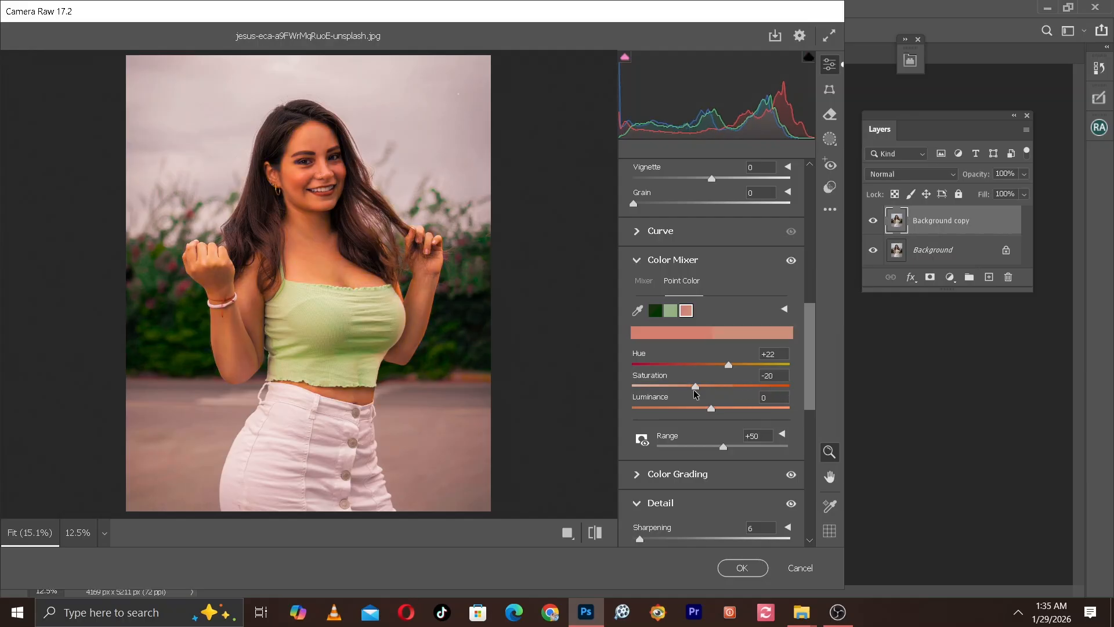
click(772, 376)
text(0)
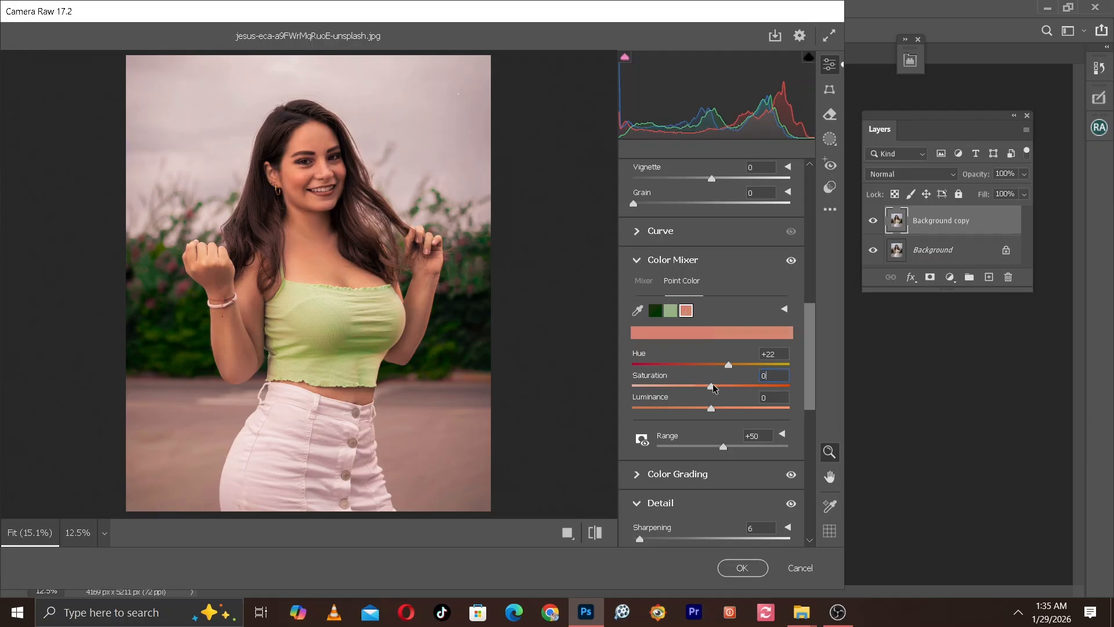
drag(713, 387, 724, 387)
drag(731, 384, 733, 384)
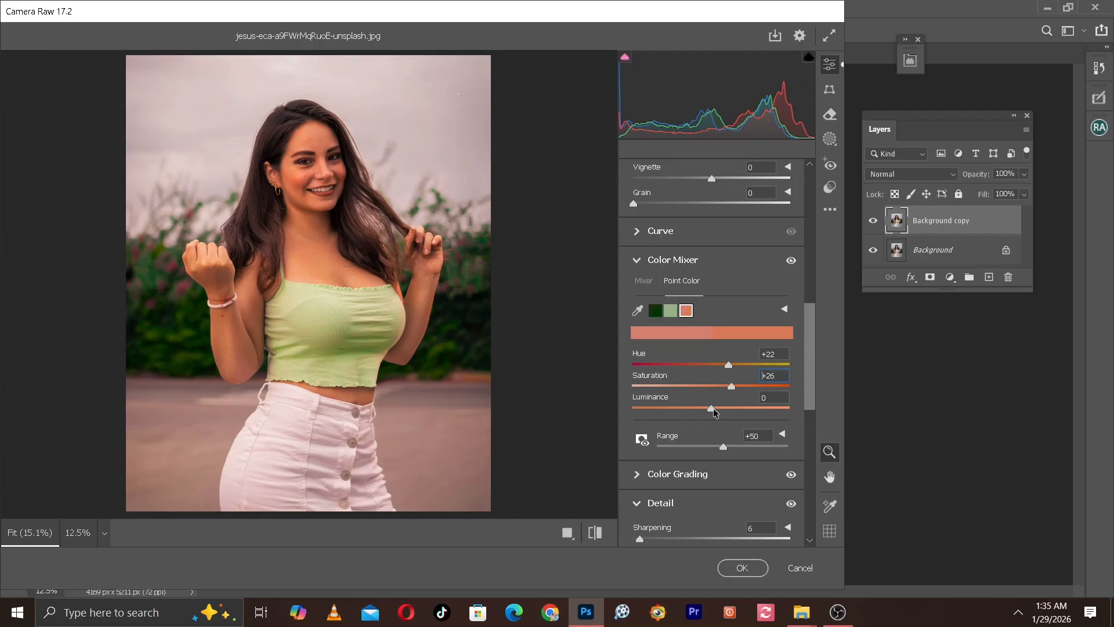
drag(712, 409, 714, 409)
Sample the green of the woman's crop top as a new Point Color swatch and set its Saturation to +20.
click(638, 310)
click(352, 357)
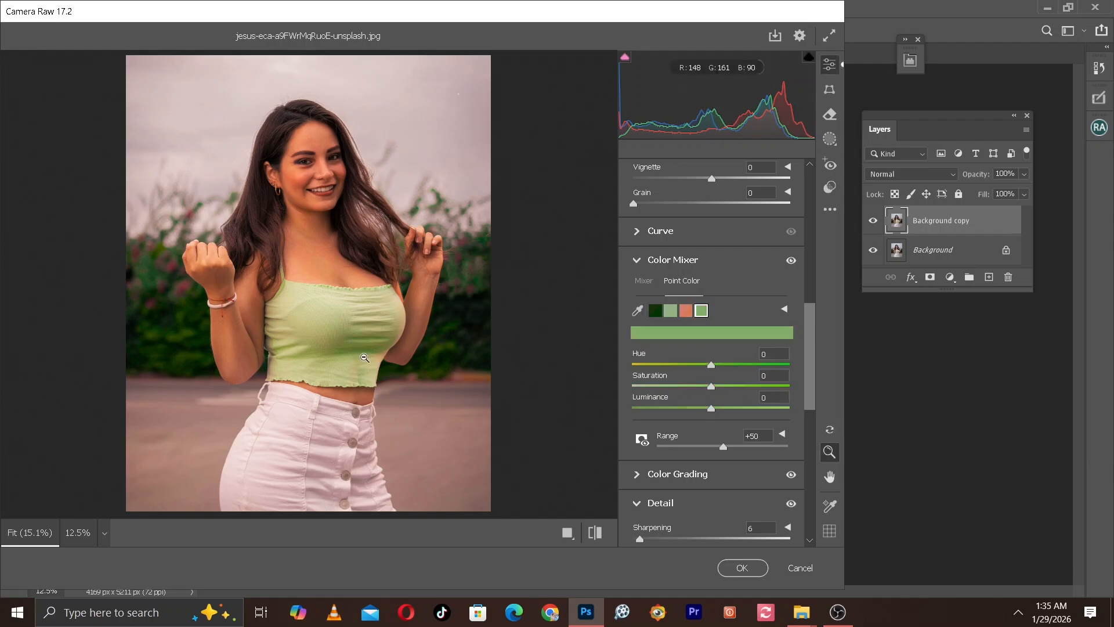
drag(712, 386, 726, 386)
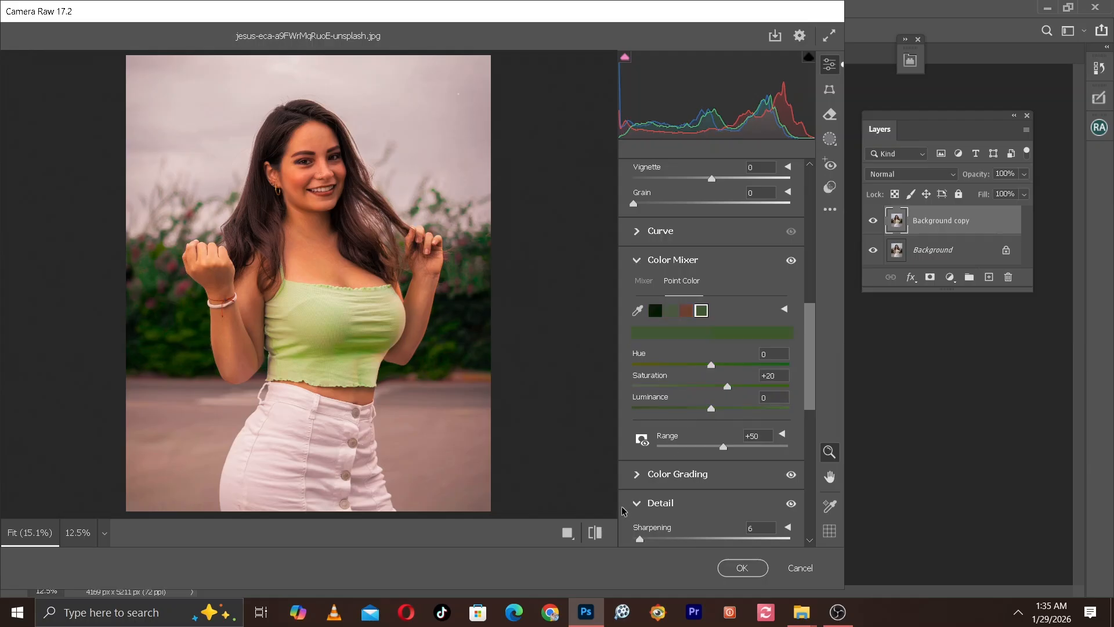
Compare the graded portrait with the default settings twice, returning to the current edit.
click(598, 539)
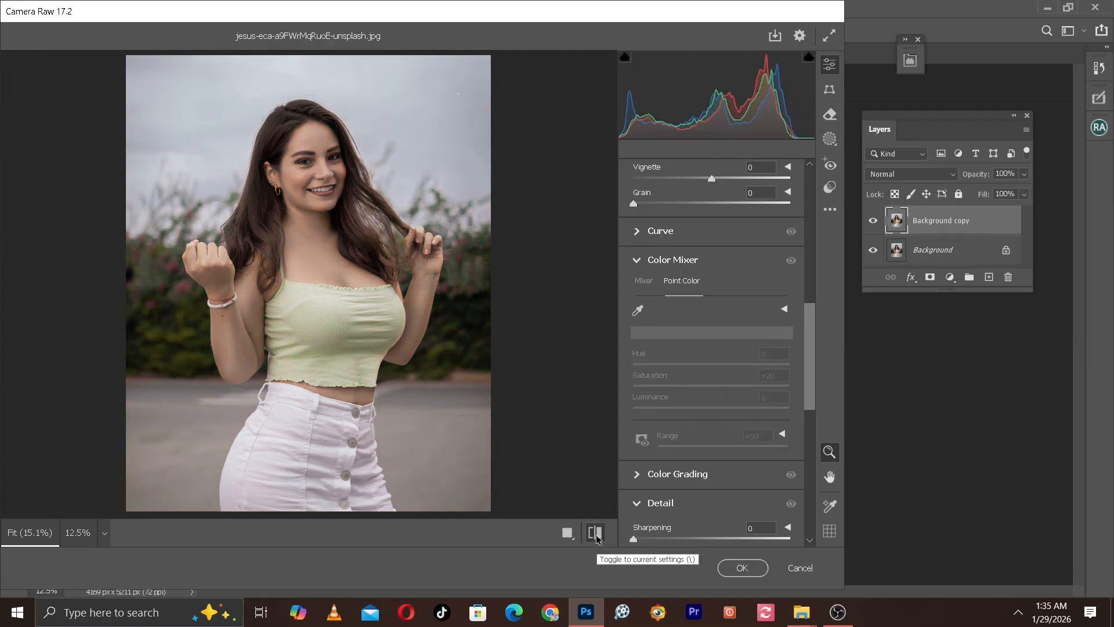
click(597, 539)
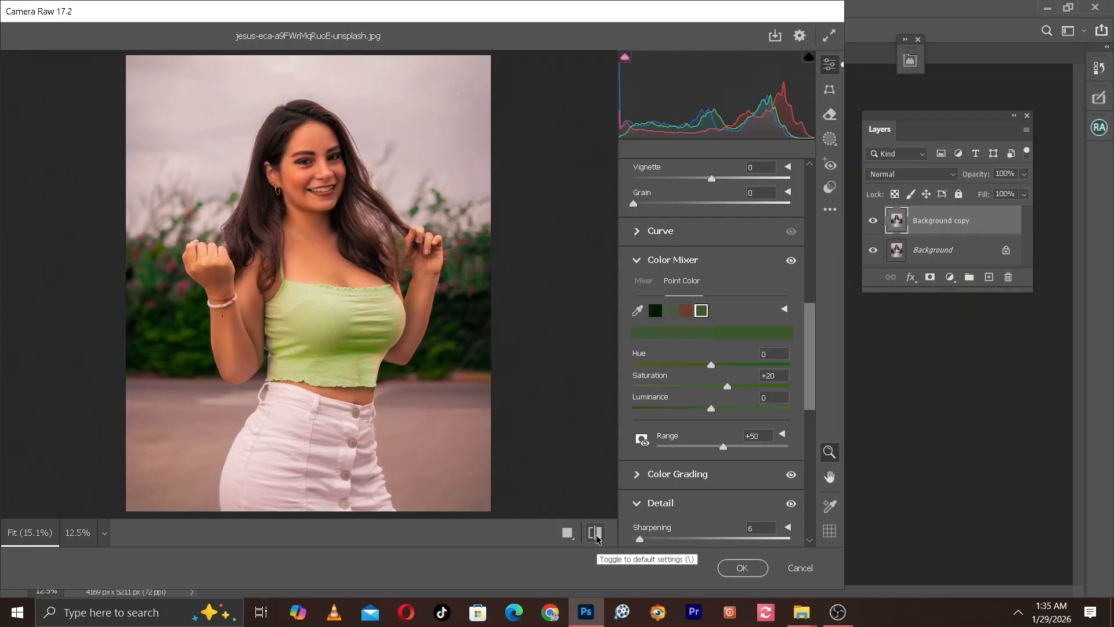
click(598, 539)
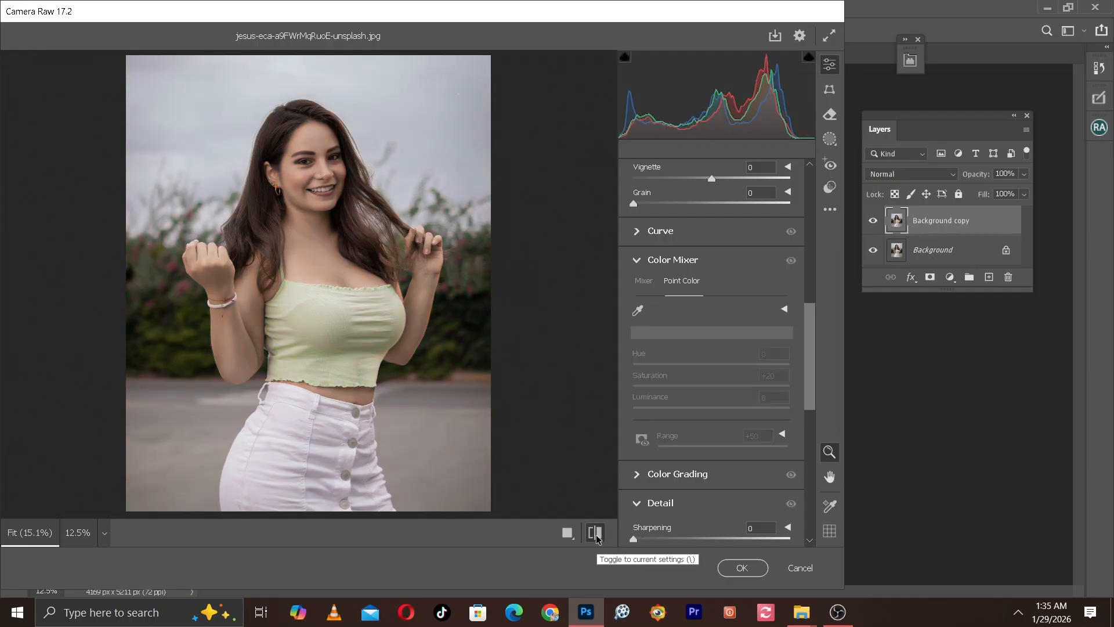
click(598, 539)
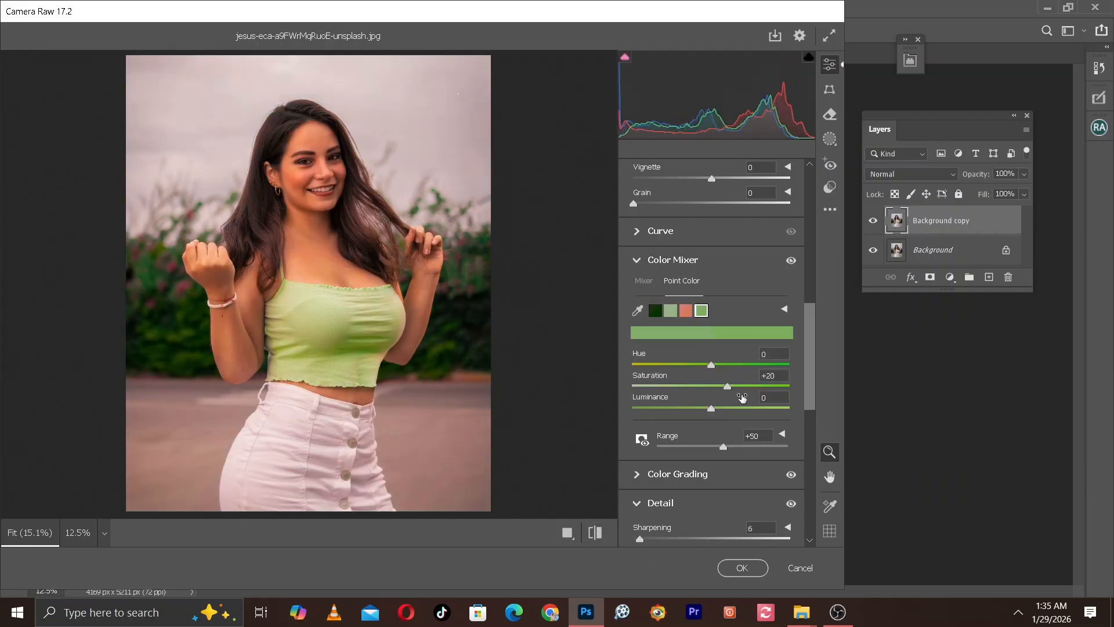
Cool the whole photo to Temperature -3 after trying about -10, and compare it with the default settings.
drag(812, 333, 823, 210)
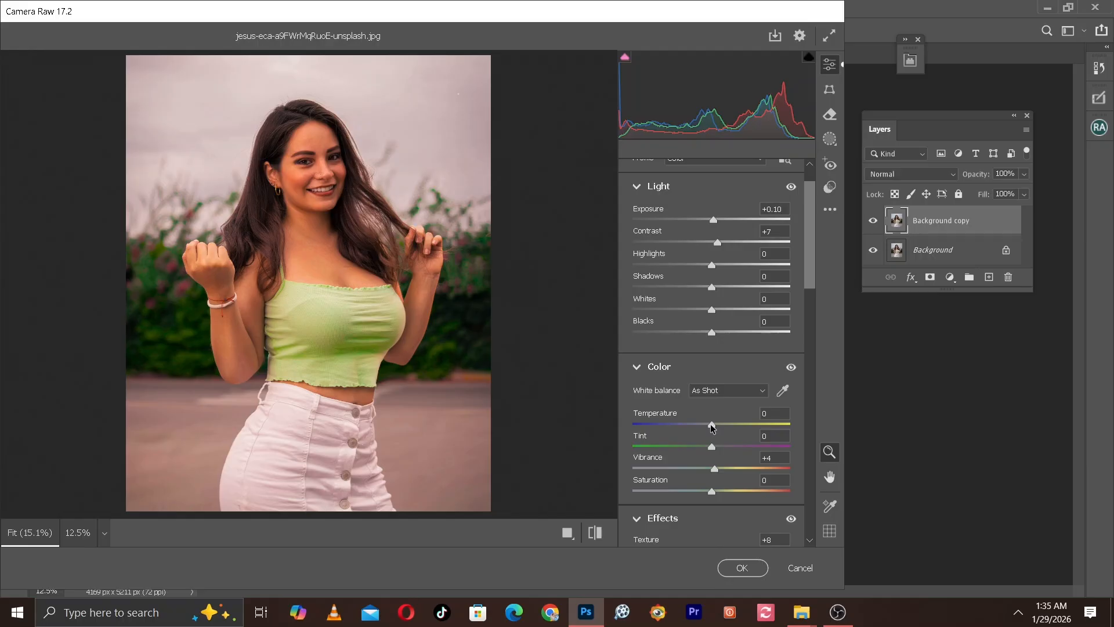
drag(711, 429, 703, 420)
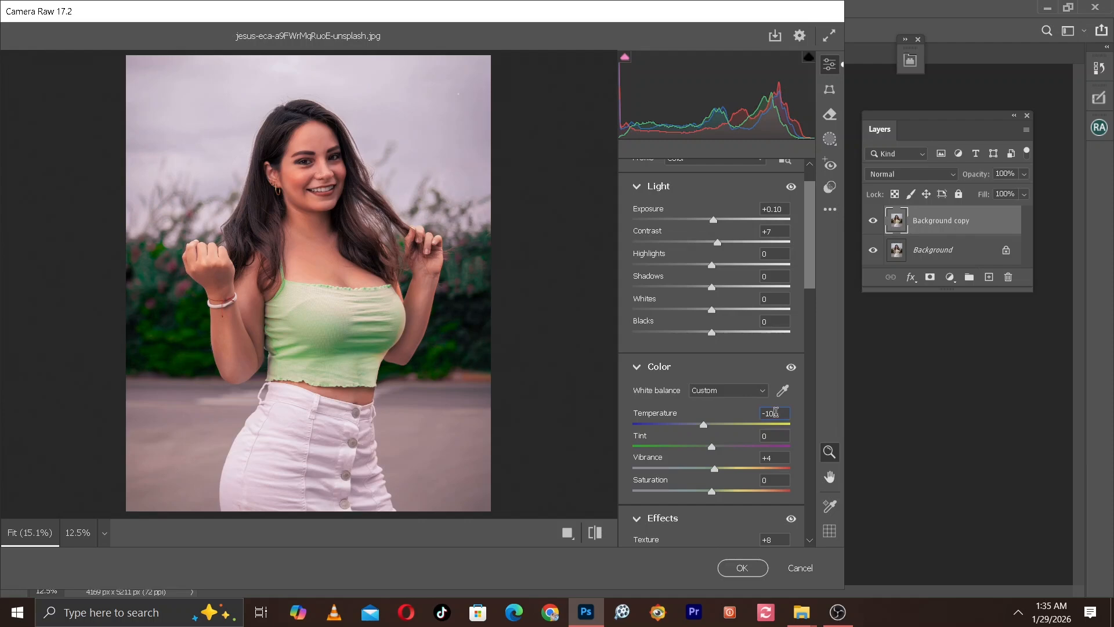
click(775, 413)
text(0)
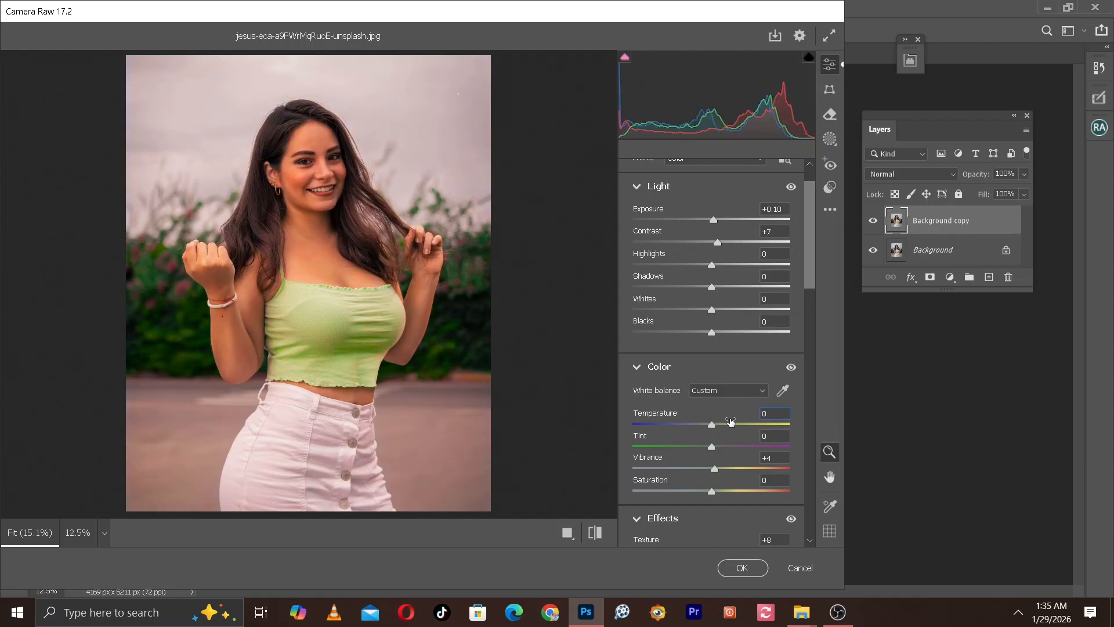
drag(714, 427, 712, 428)
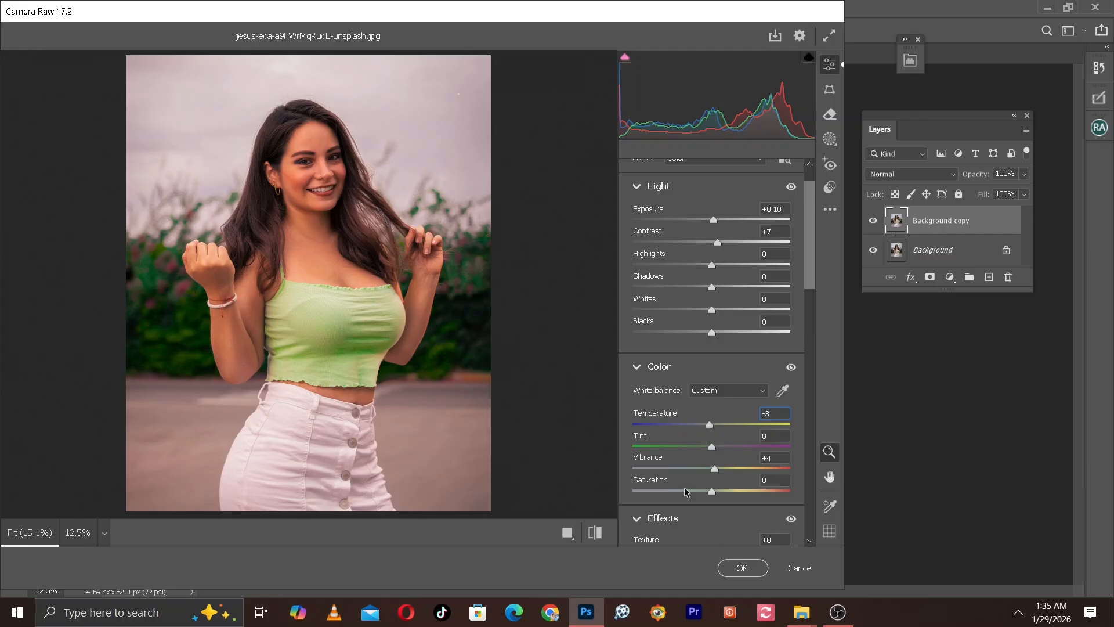
click(600, 533)
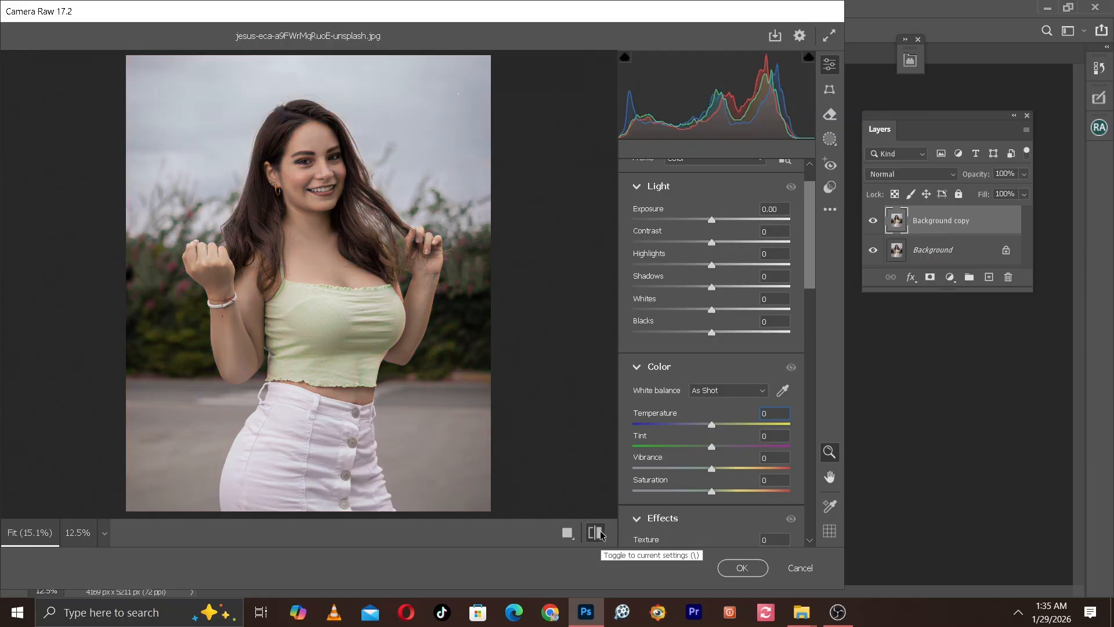
click(600, 533)
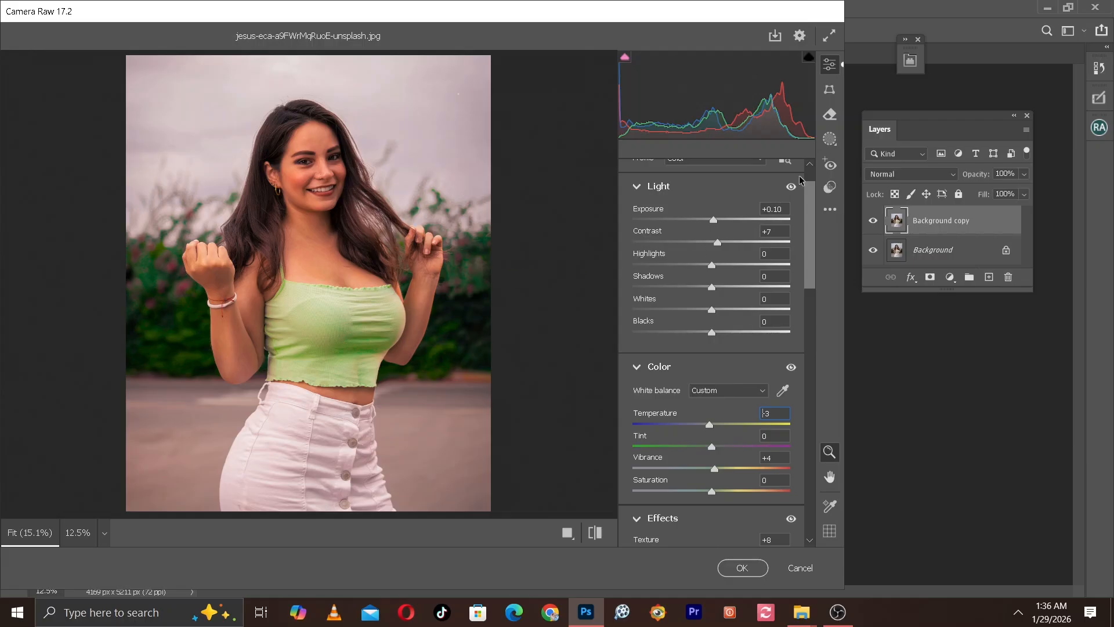
Create a new Sky mask for the photo.
click(830, 140)
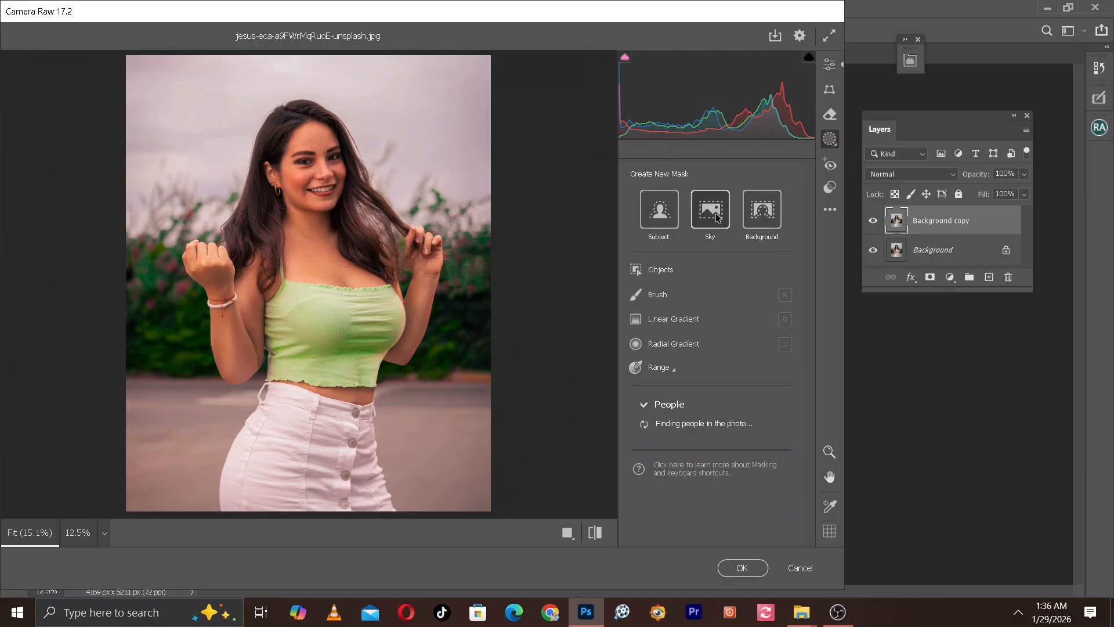
click(716, 212)
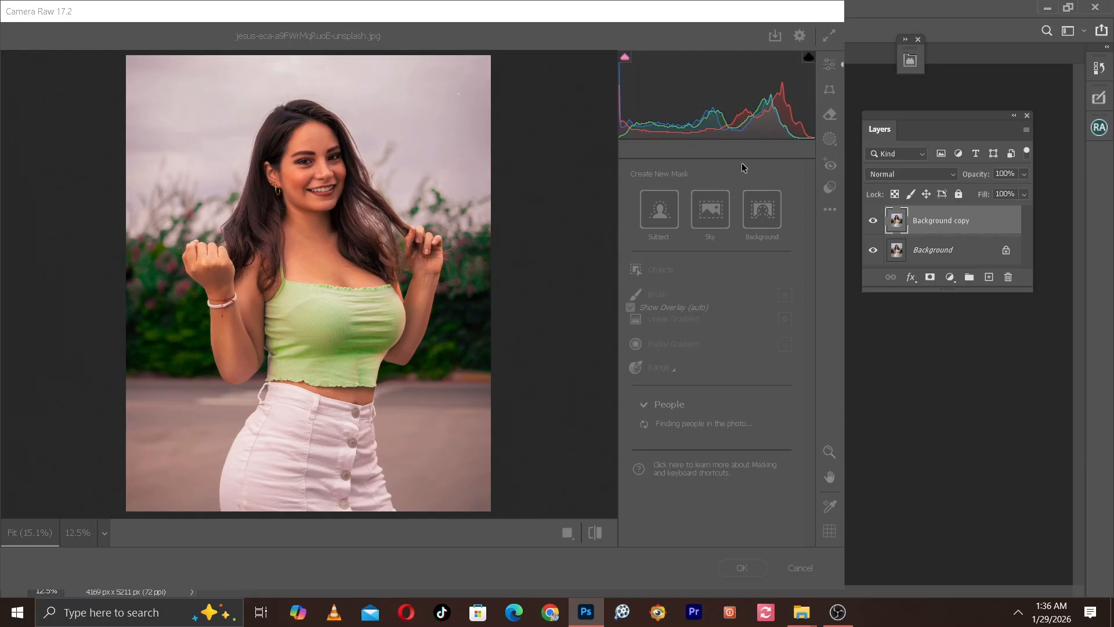
click(755, 270)
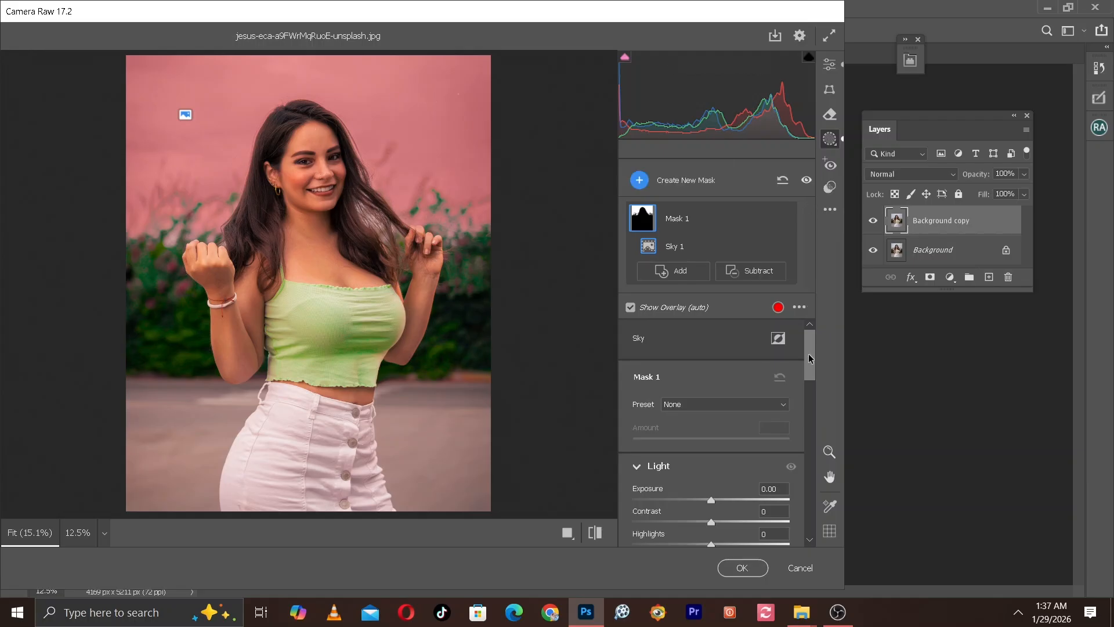
Darken the masked sky by setting Highlights to -16 and Whites to -13.
drag(809, 358, 801, 384)
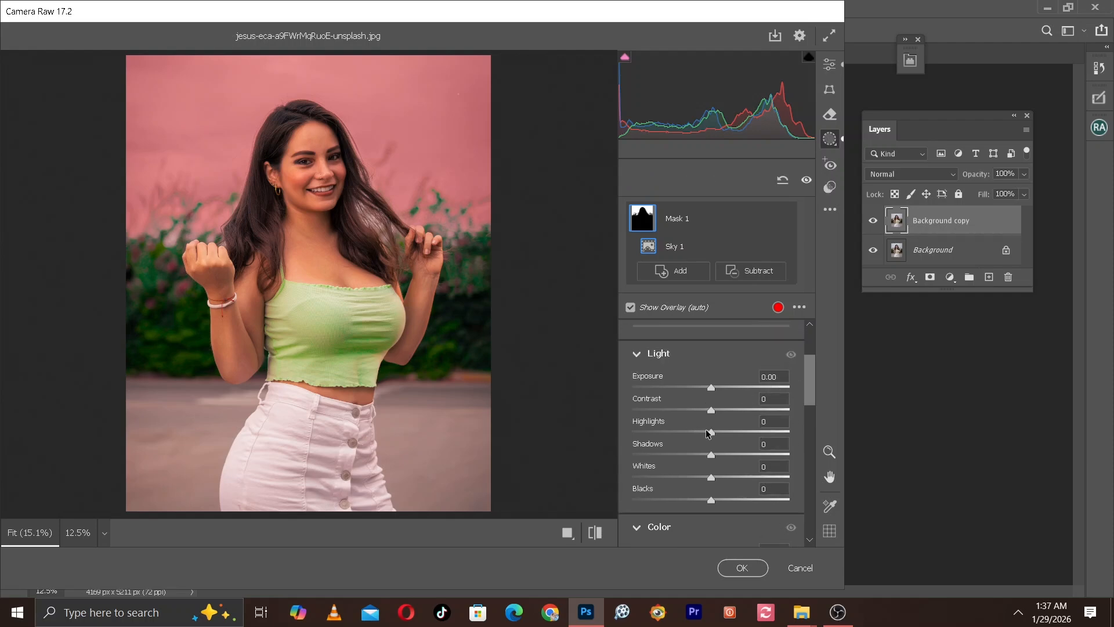
drag(712, 432, 699, 429)
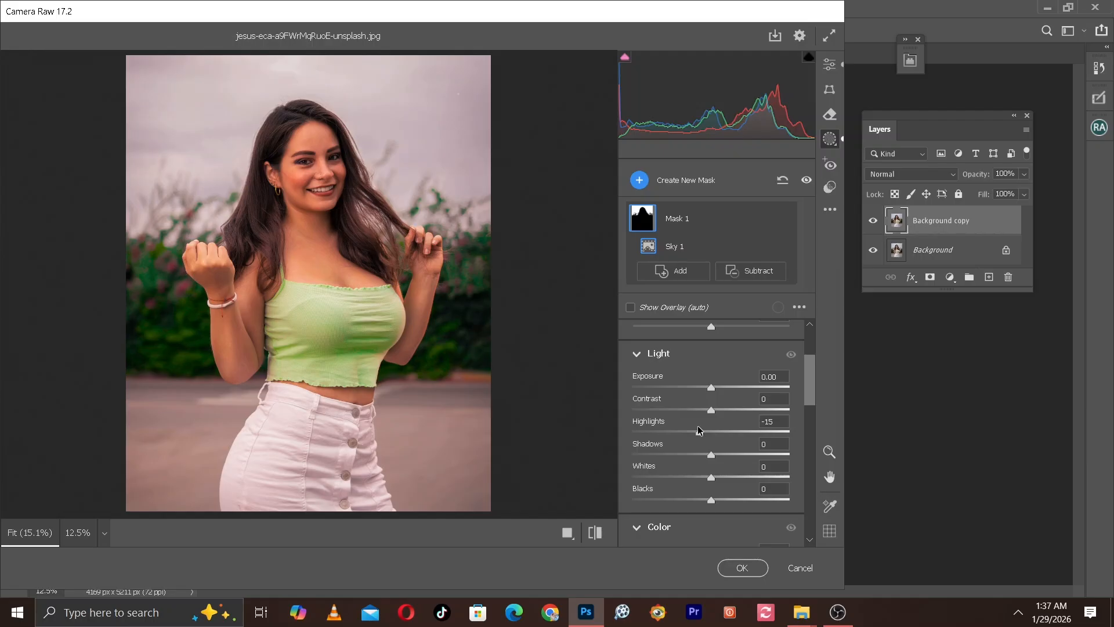
drag(698, 427, 697, 427)
drag(710, 477, 699, 477)
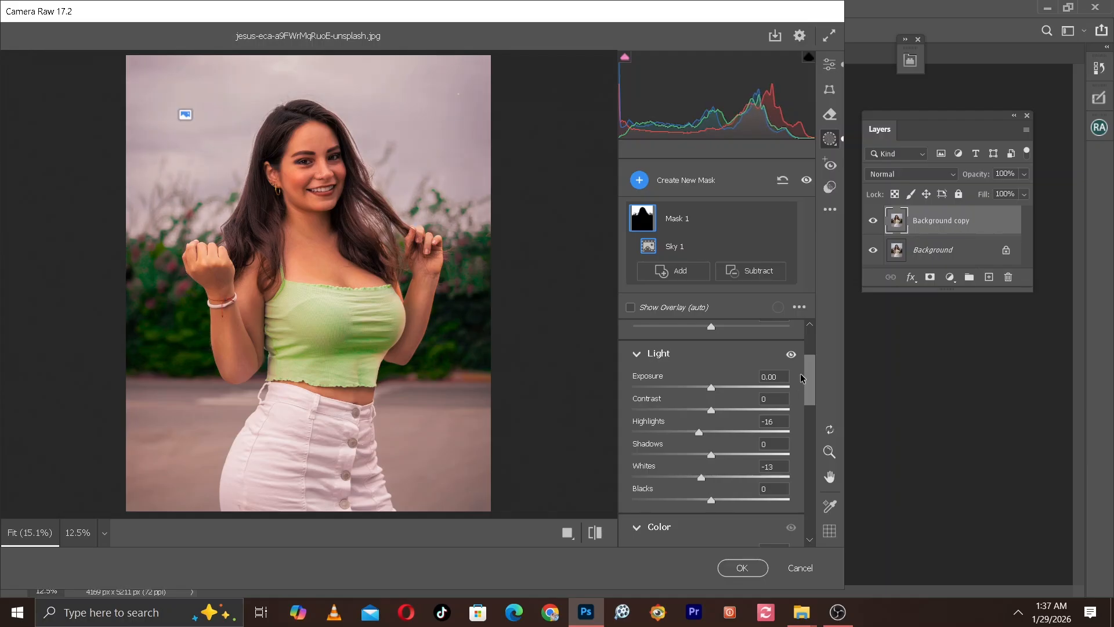
Make the masked sky bluer with Temperature -27 and Saturation +10.
drag(810, 385, 811, 407)
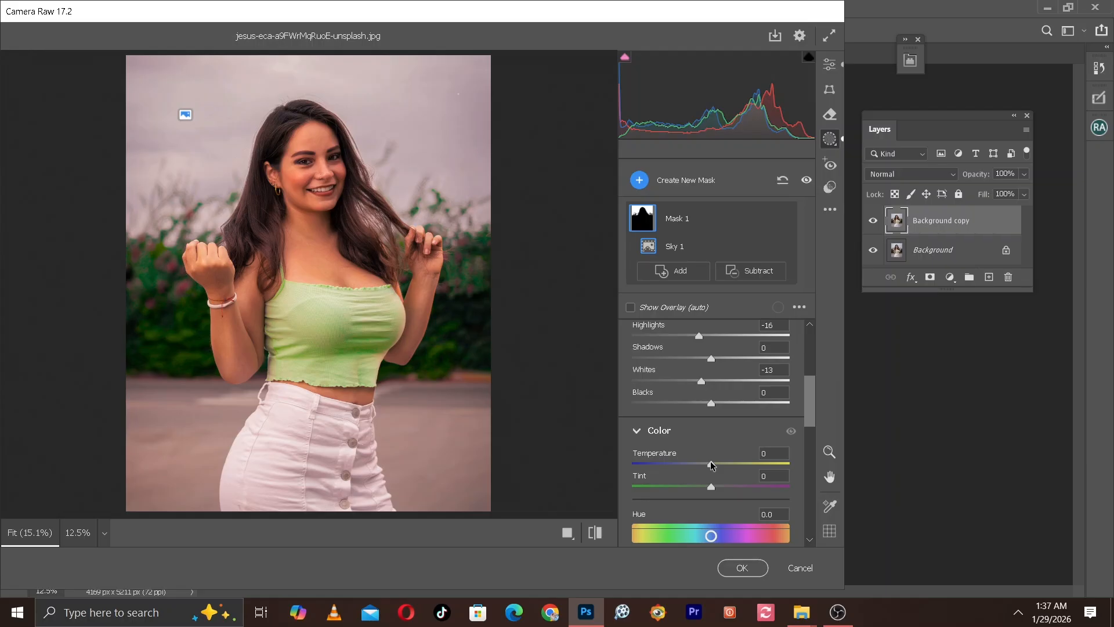
drag(711, 465, 692, 457)
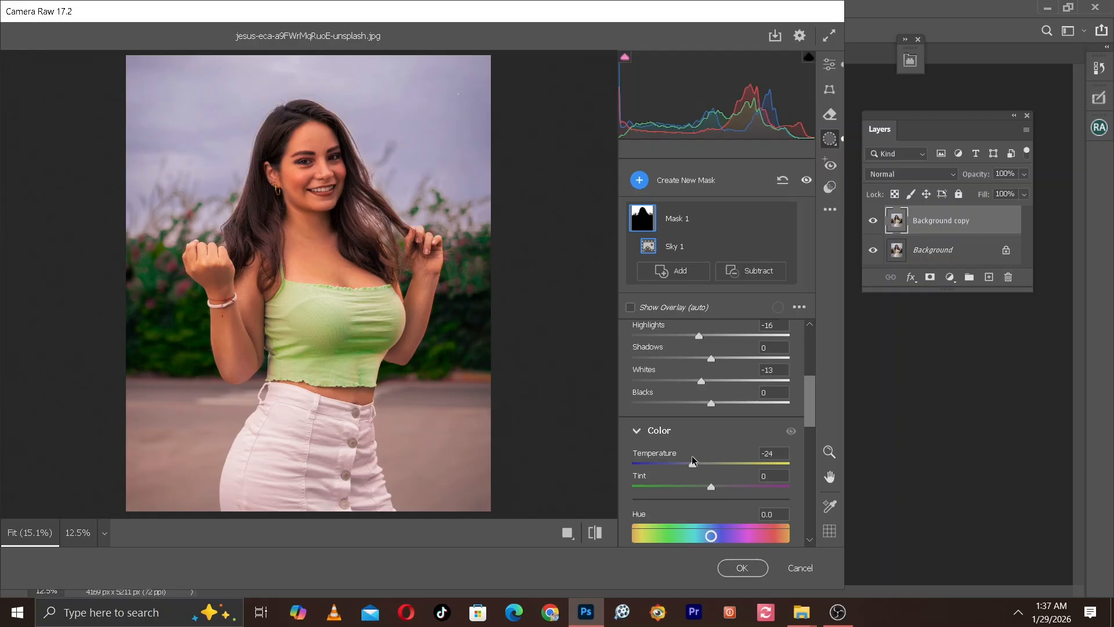
drag(691, 457, 690, 456)
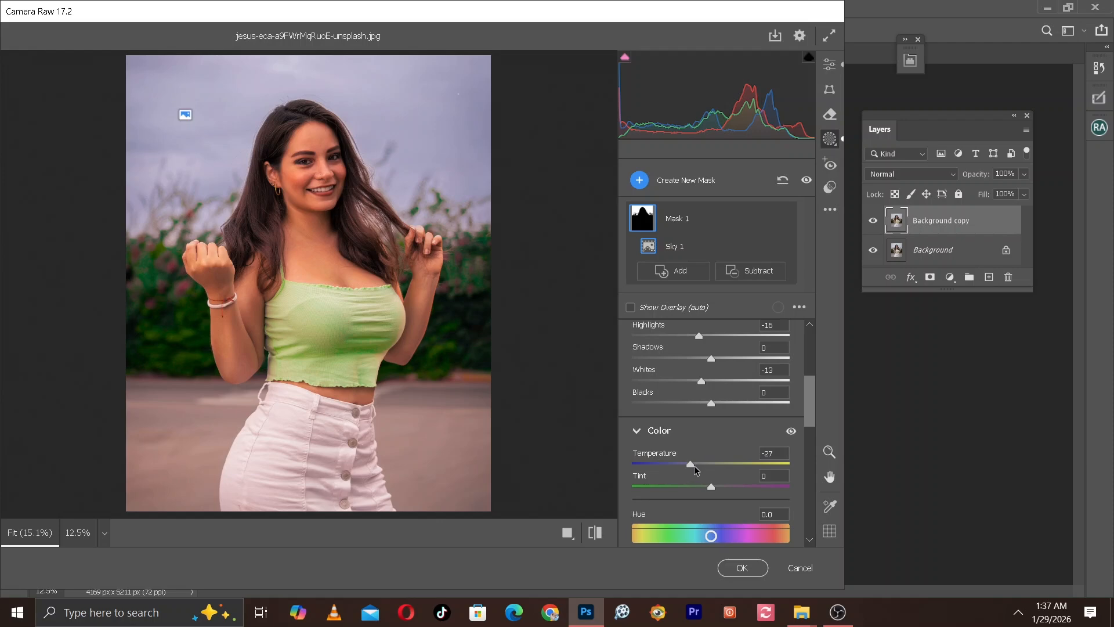
drag(806, 412, 818, 441)
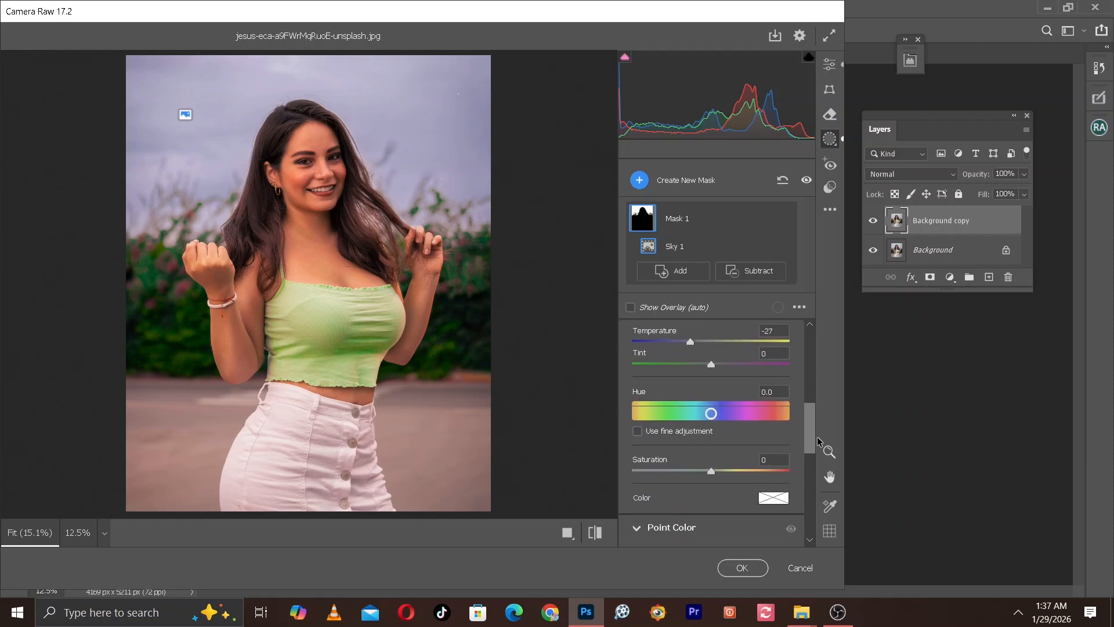
click(722, 472)
drag(722, 472, 720, 474)
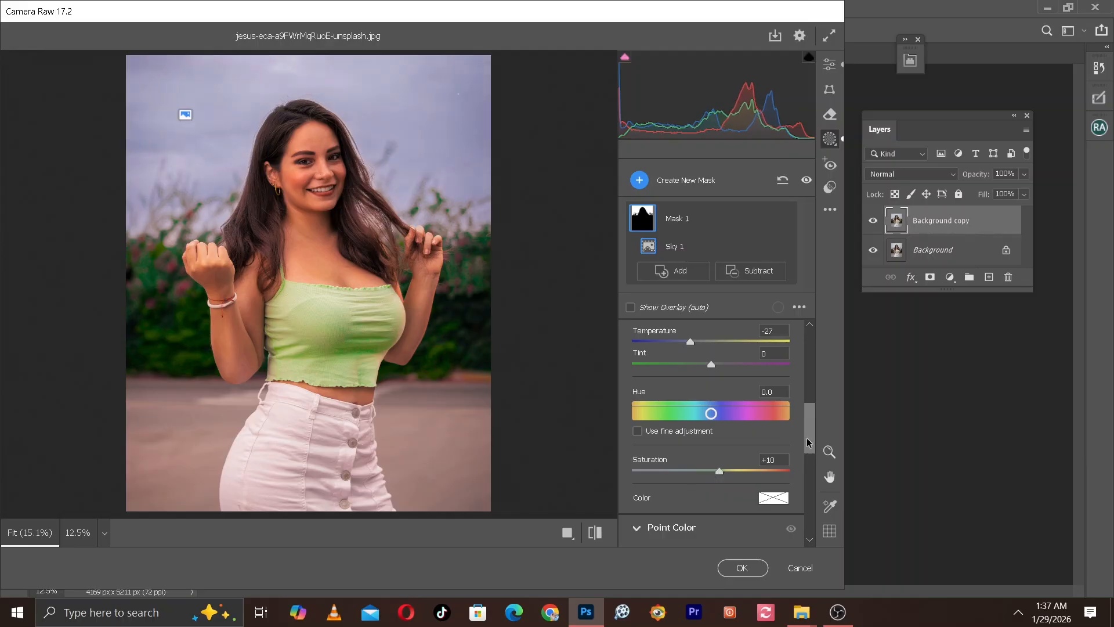
Sample the sky's bluish tone in the mask's Point Color, try Saturation +20, and bring it down to +1.
mouse_move(810, 443)
mouse_down()
mouse_move(807, 466)
mouse_move(805, 456)
mouse_up()
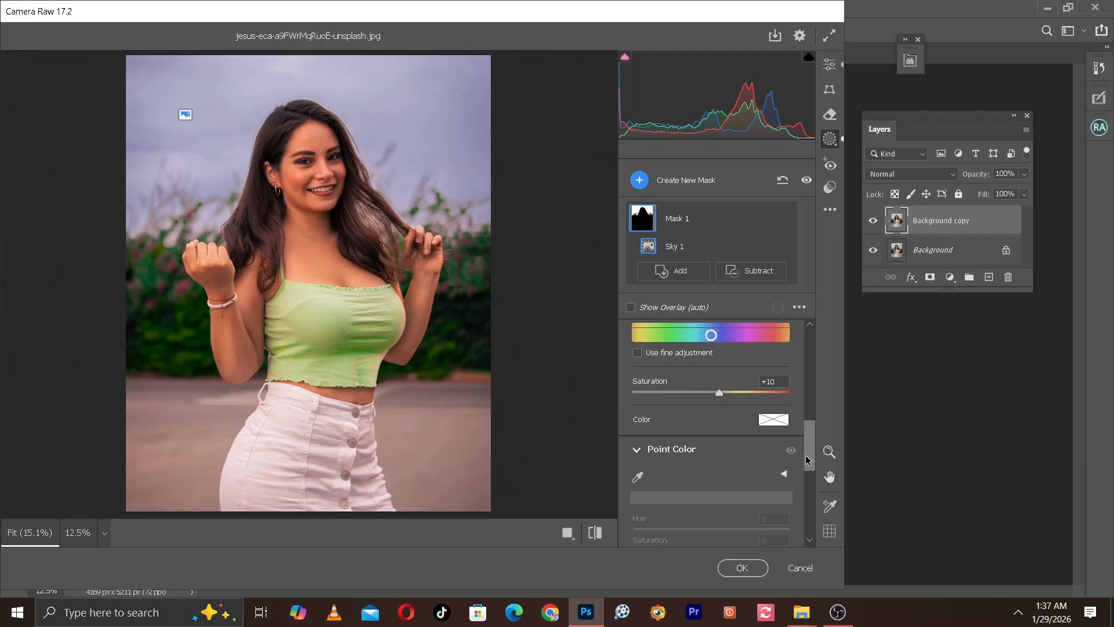
click(639, 477)
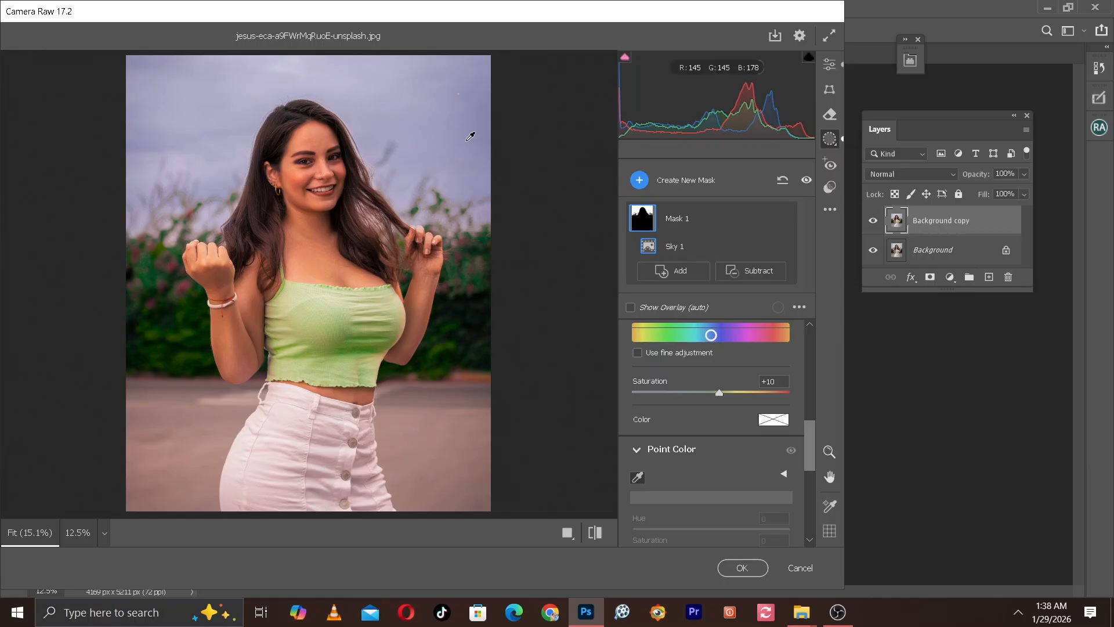
click(185, 114)
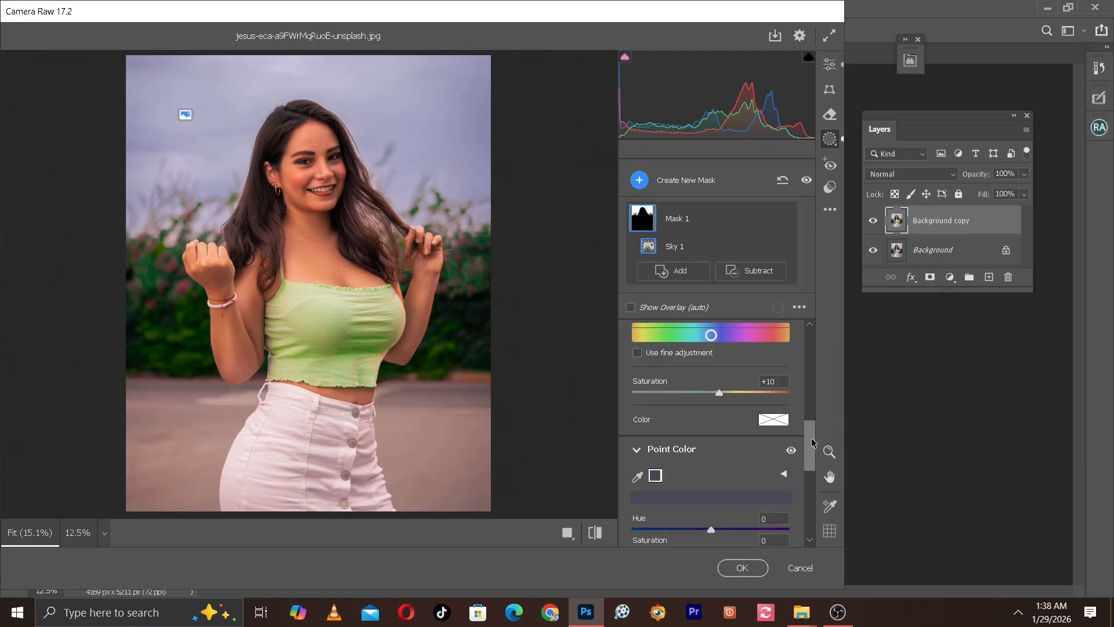
scroll(812, 442, down, 2)
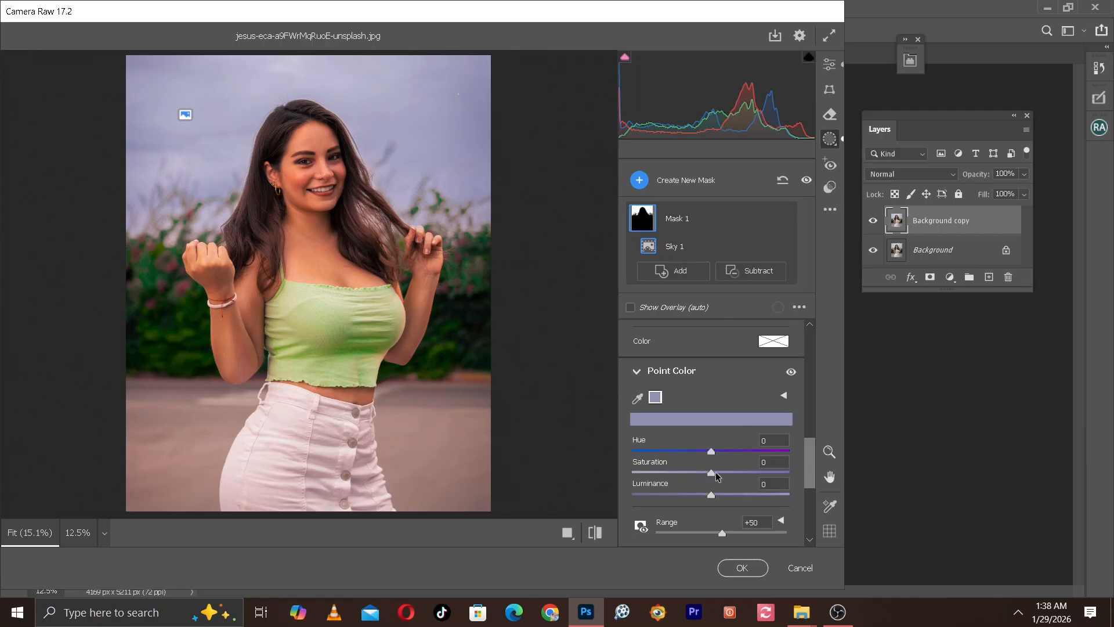
drag(716, 474, 727, 480)
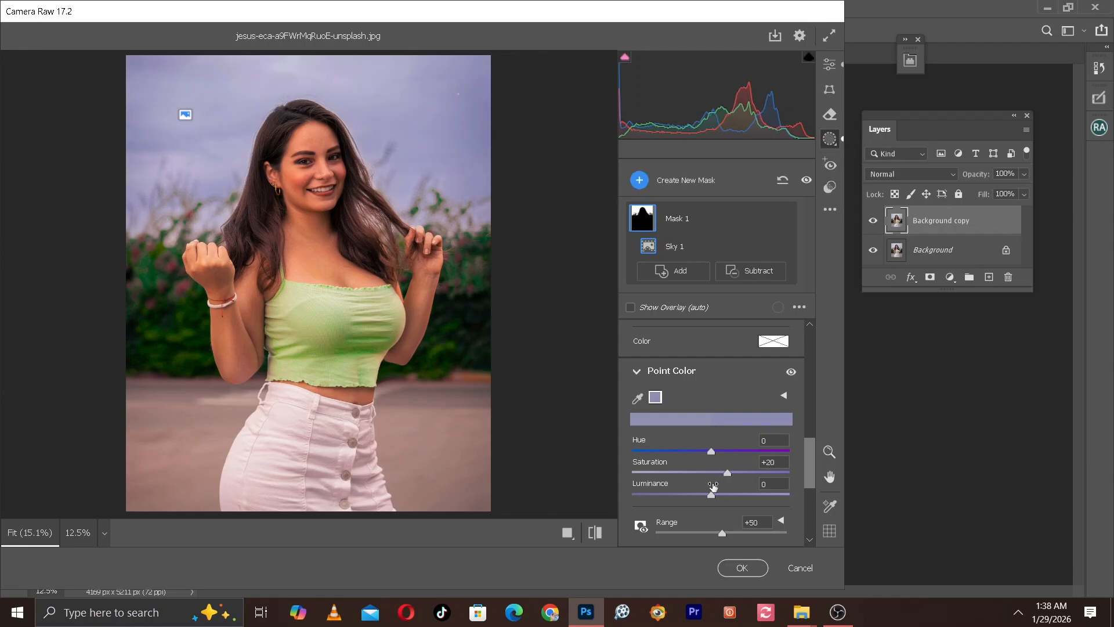
mouse_move(727, 474)
mouse_down()
mouse_move(682, 465)
mouse_move(713, 478)
mouse_up()
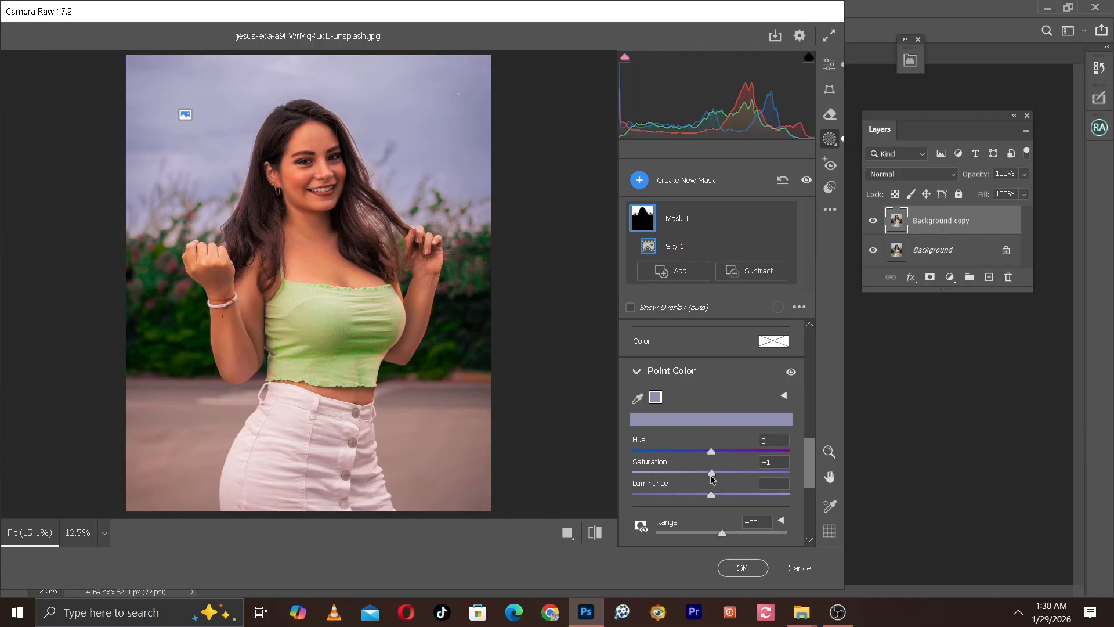
Shift the sampled sky color in the mask's Point Color to Hue -62 and Saturation +8.
drag(713, 478, 662, 446)
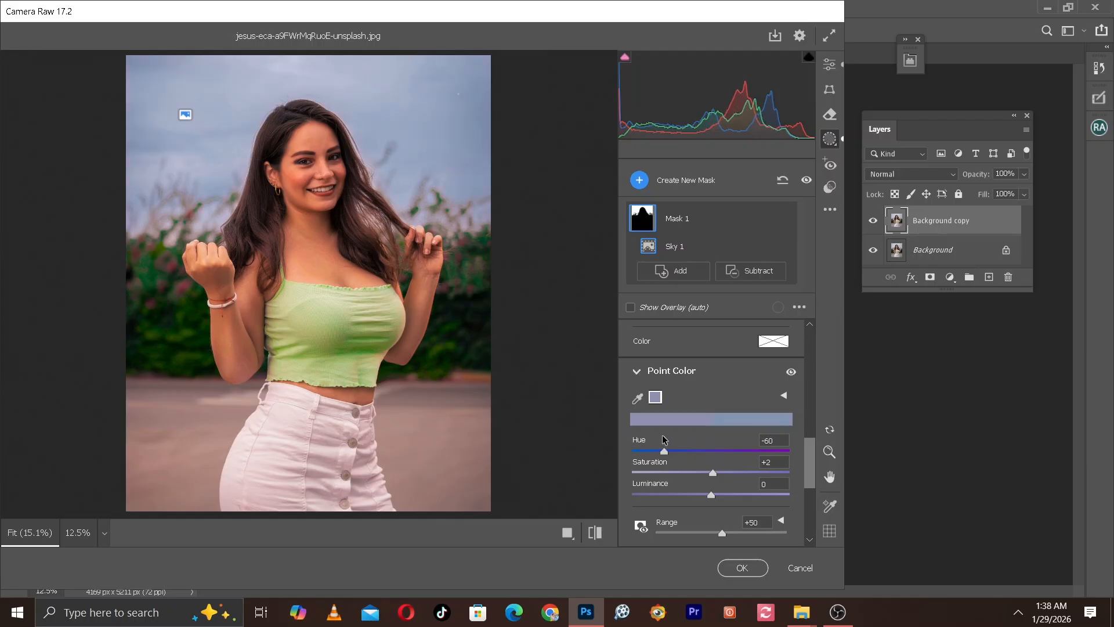
drag(712, 474, 718, 475)
Compare the graded portrait with its default settings by switching between the before and after states.
click(601, 533)
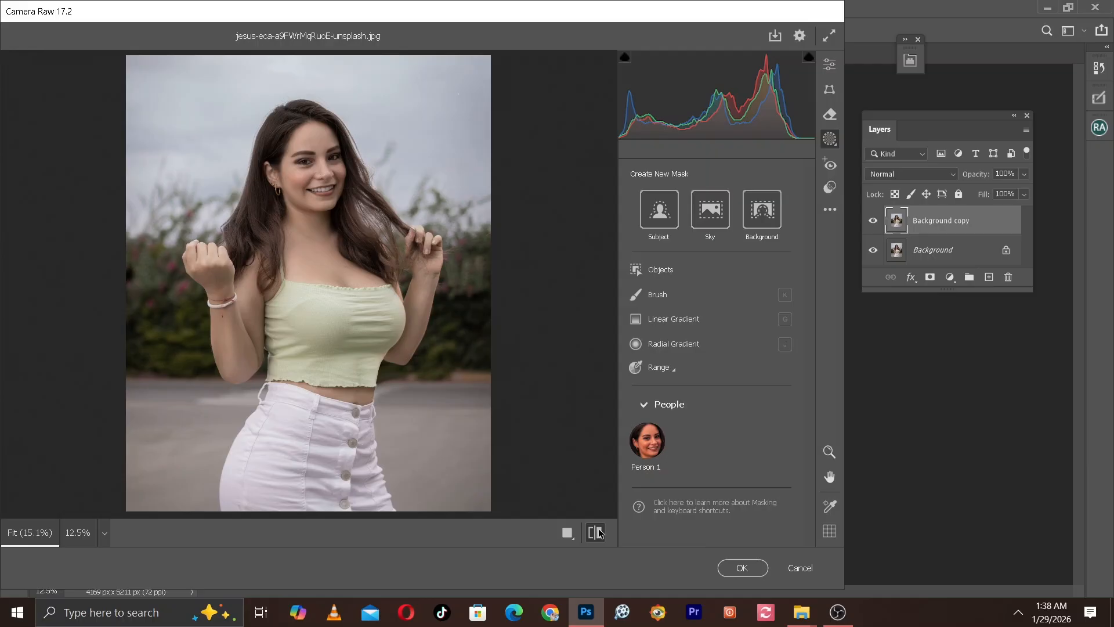
click(596, 533)
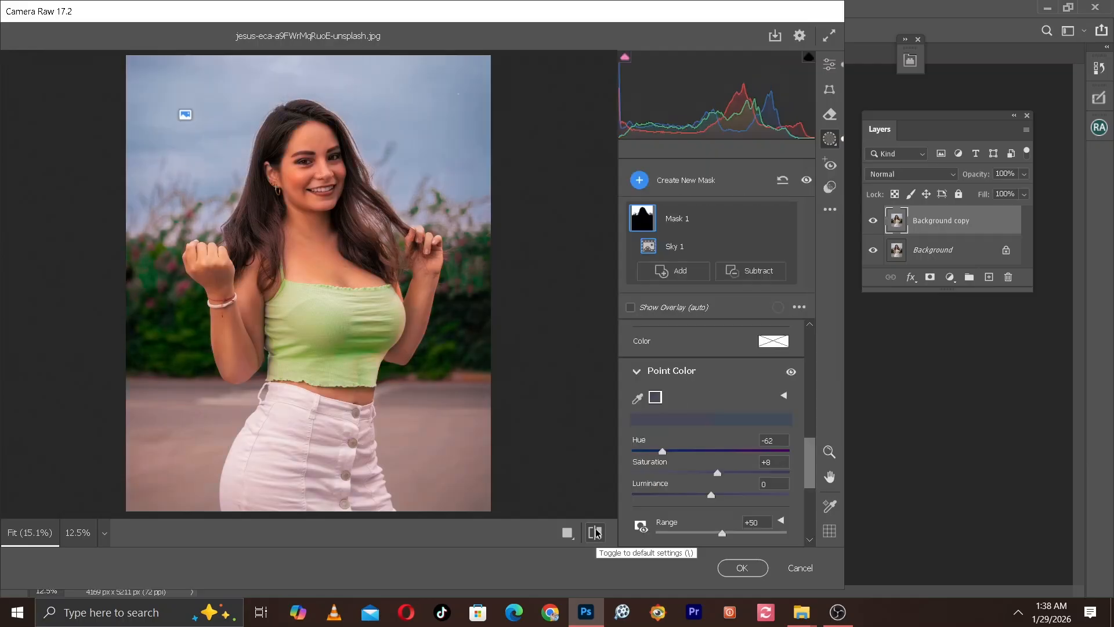
click(596, 533)
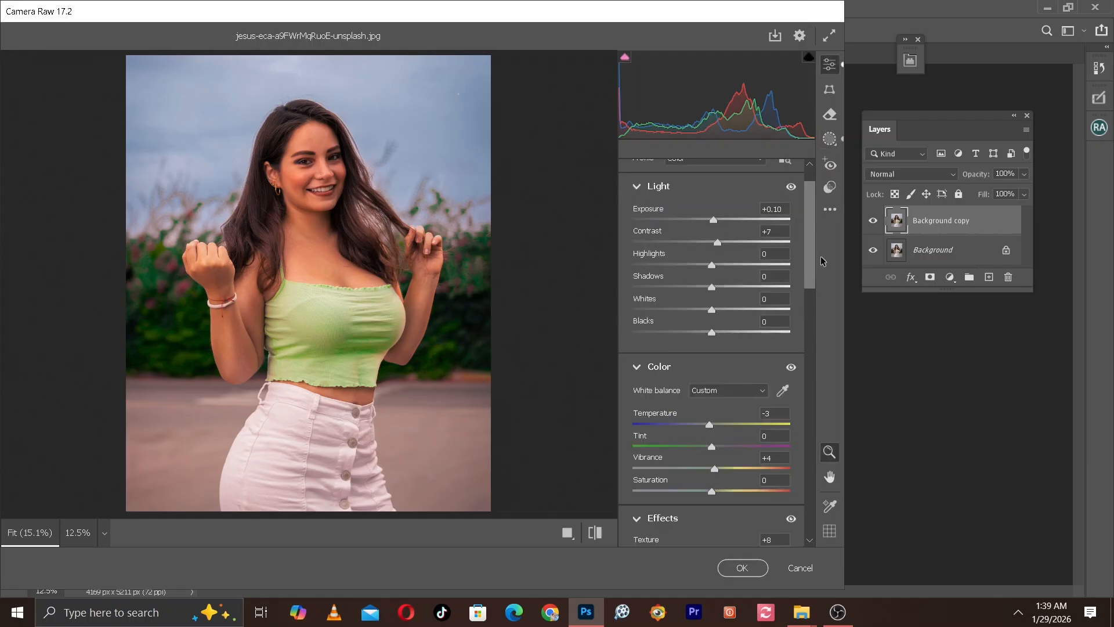
scroll(816, 270, down, 2)
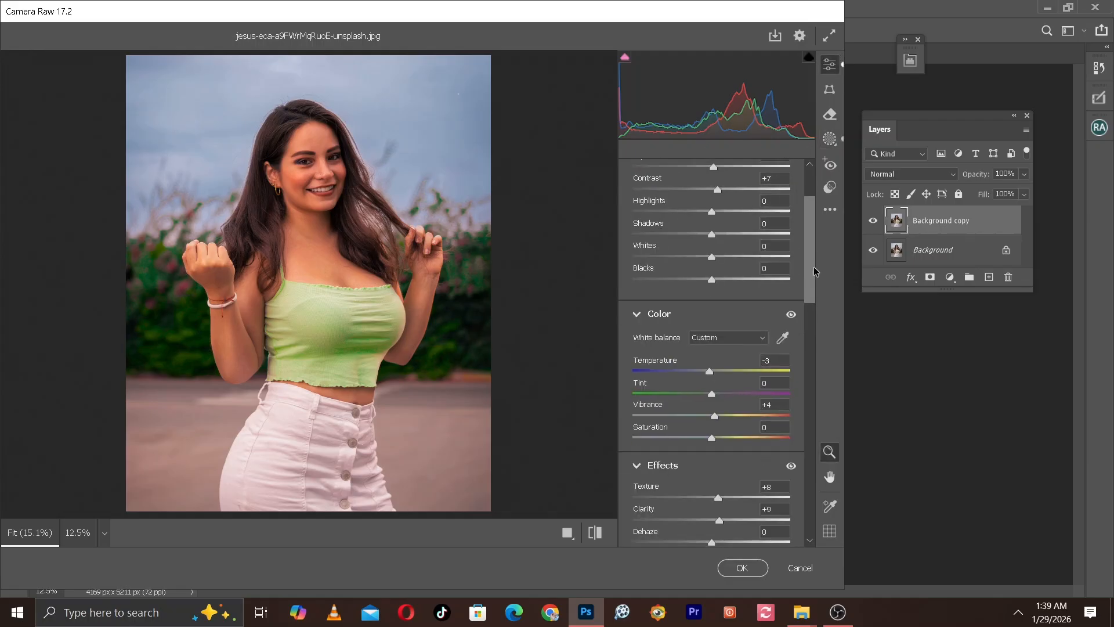
click(596, 534)
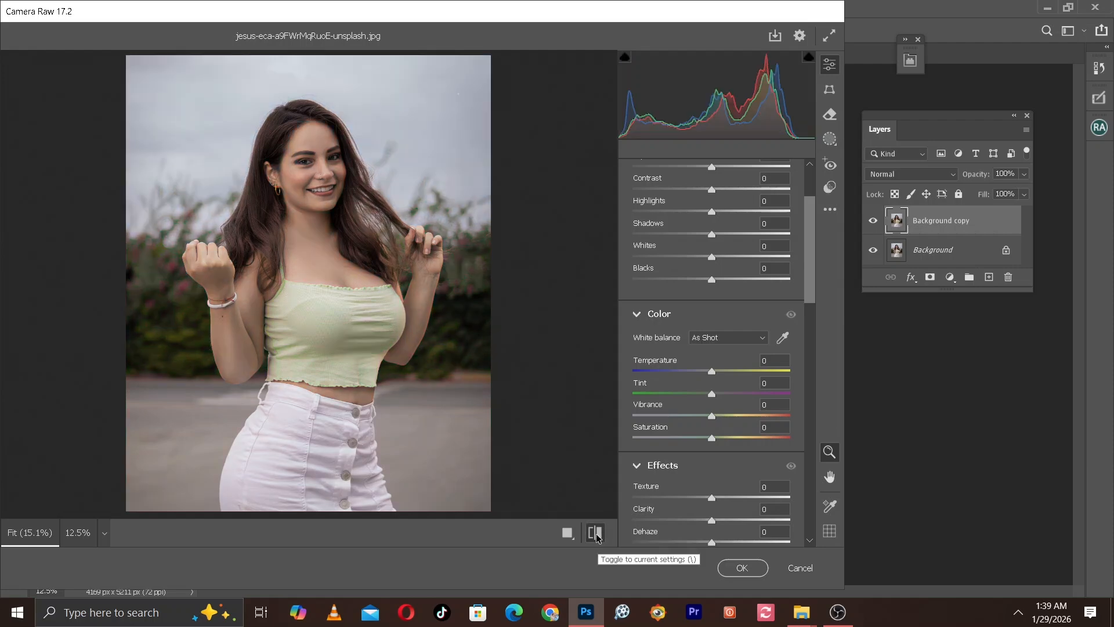
click(596, 534)
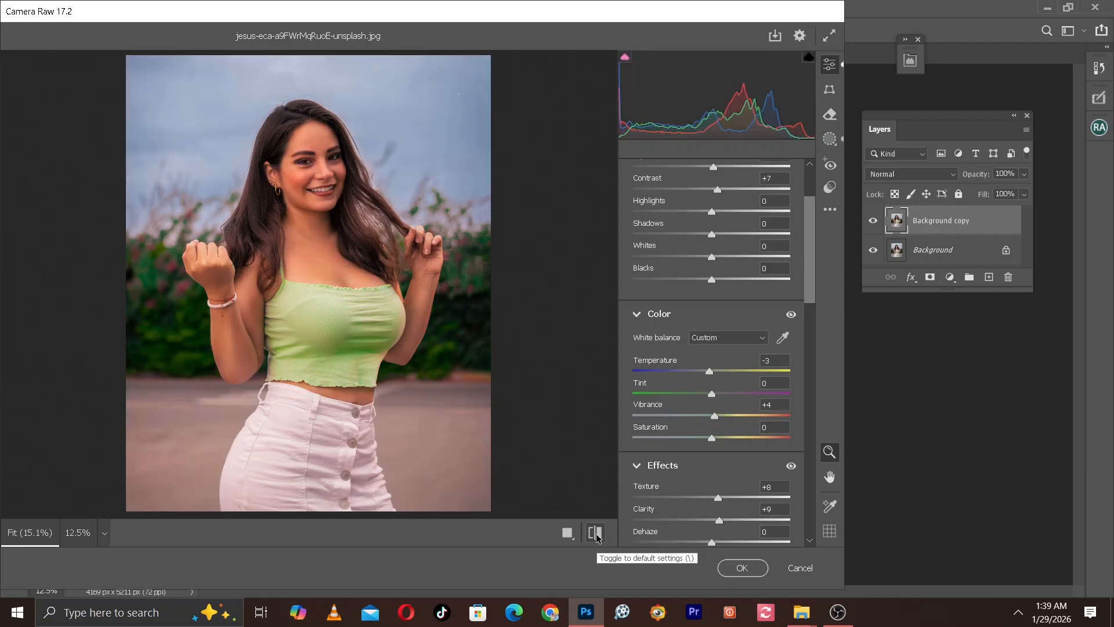
click(596, 534)
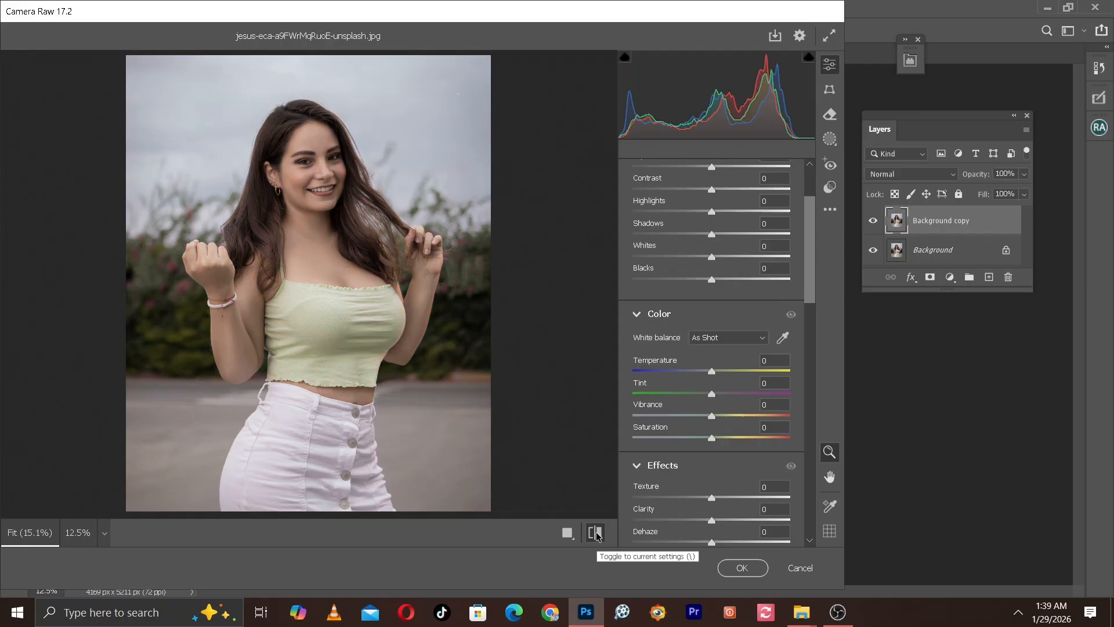
click(596, 534)
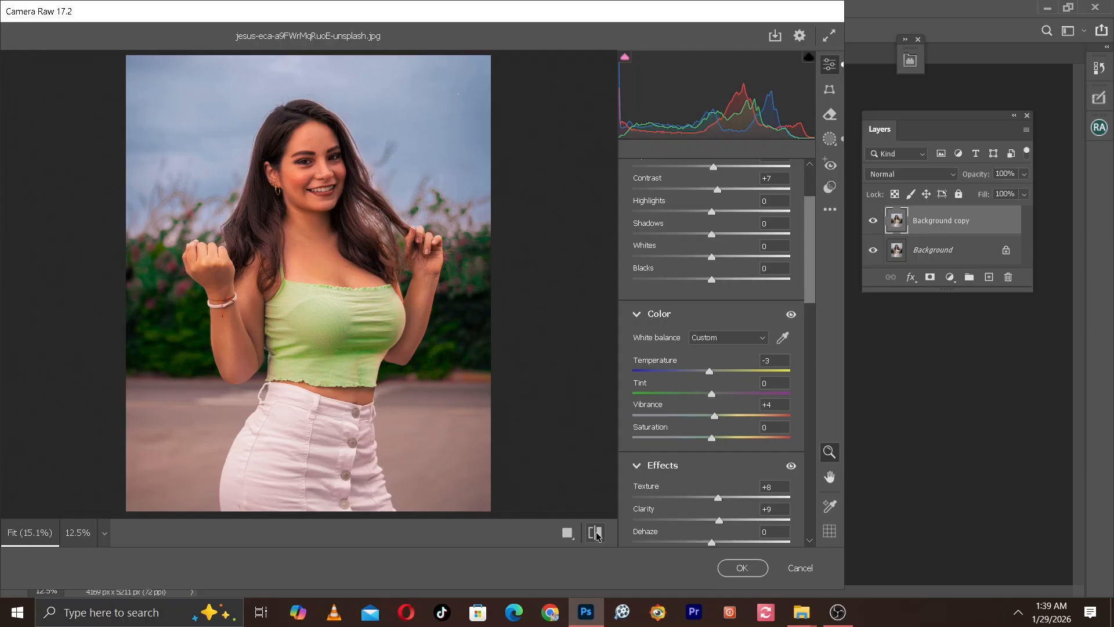
Save the current edit settings as a user preset named with the creator's name plus "colorgrading 01", keeping the default subset.
click(832, 211)
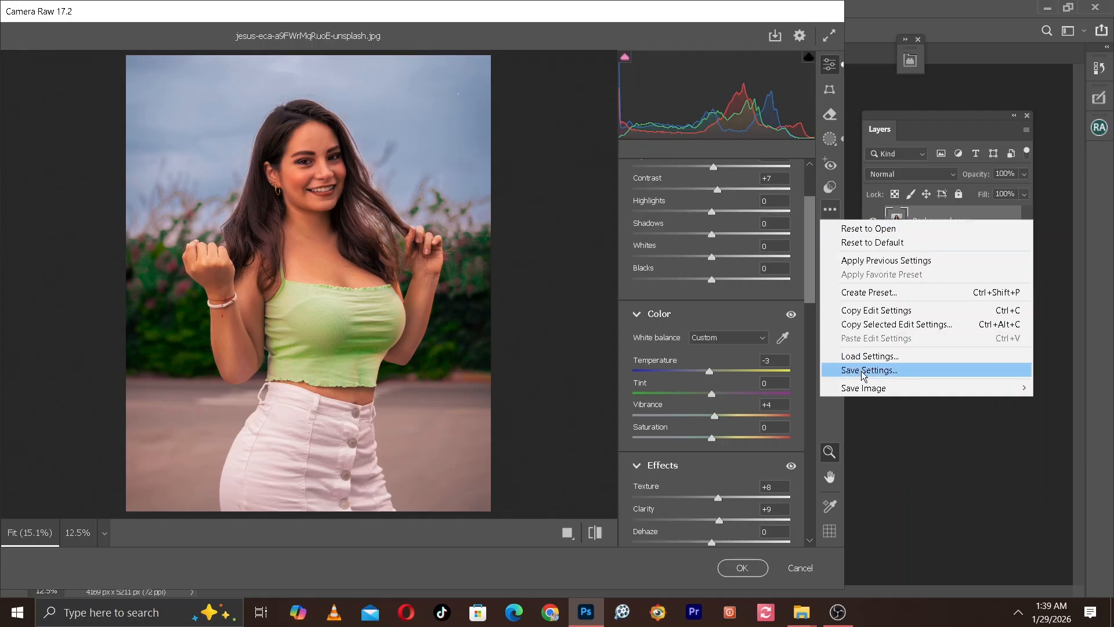
click(869, 293)
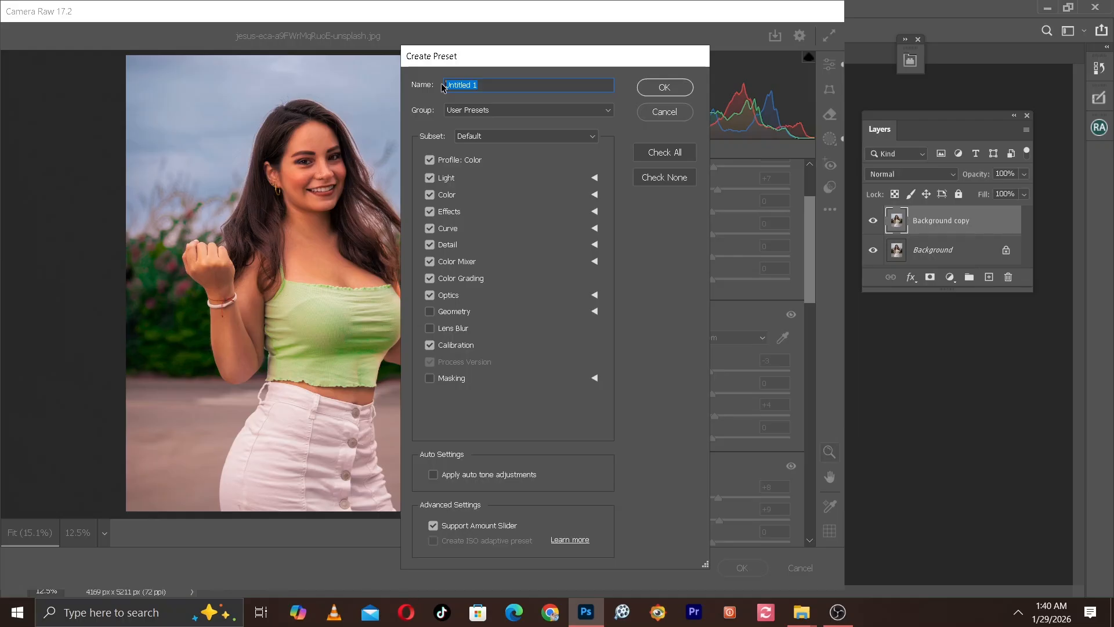
text(Samie colorgrading 01)
click(660, 87)
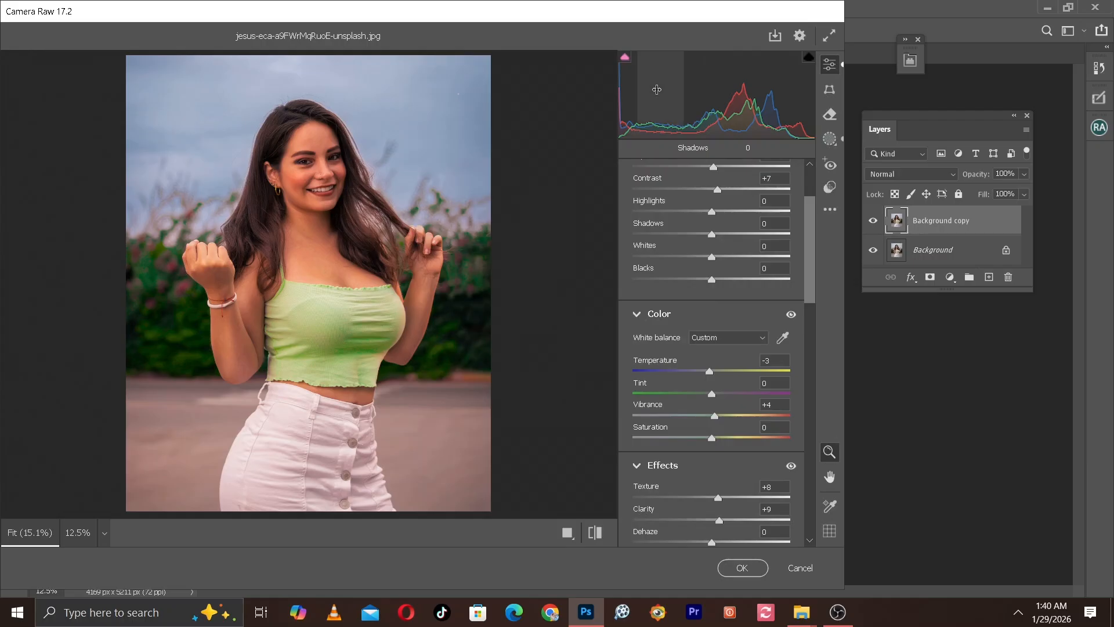
Choose the newly saved color grading preset from the user presets and commit the Camera Raw adjustments to the Background copy layer.
click(836, 208)
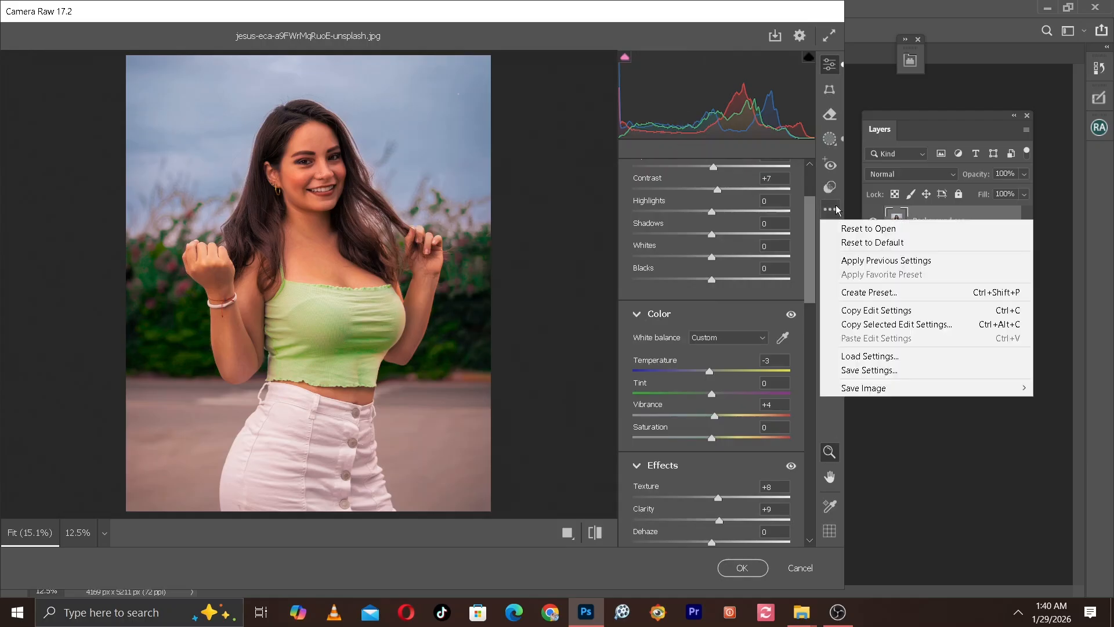
click(831, 187)
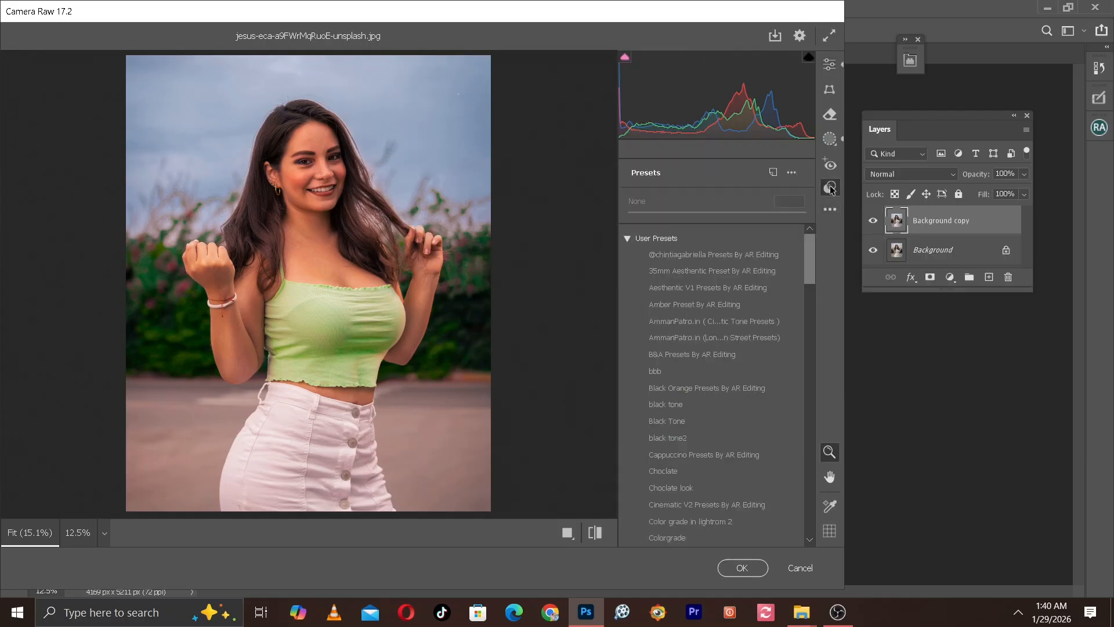
drag(810, 266, 812, 330)
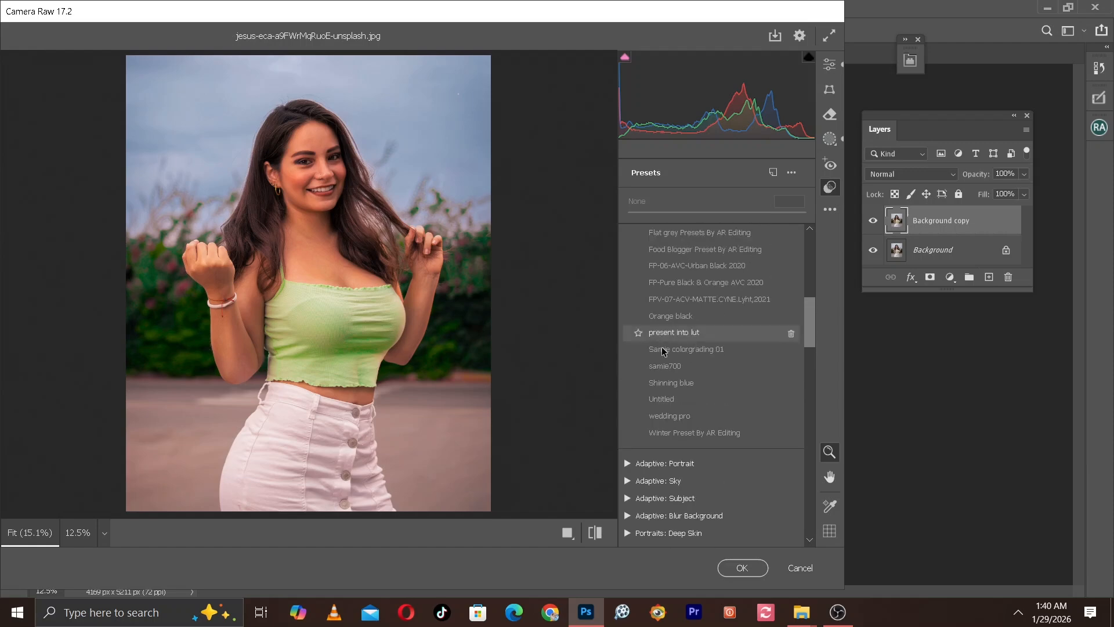
click(688, 350)
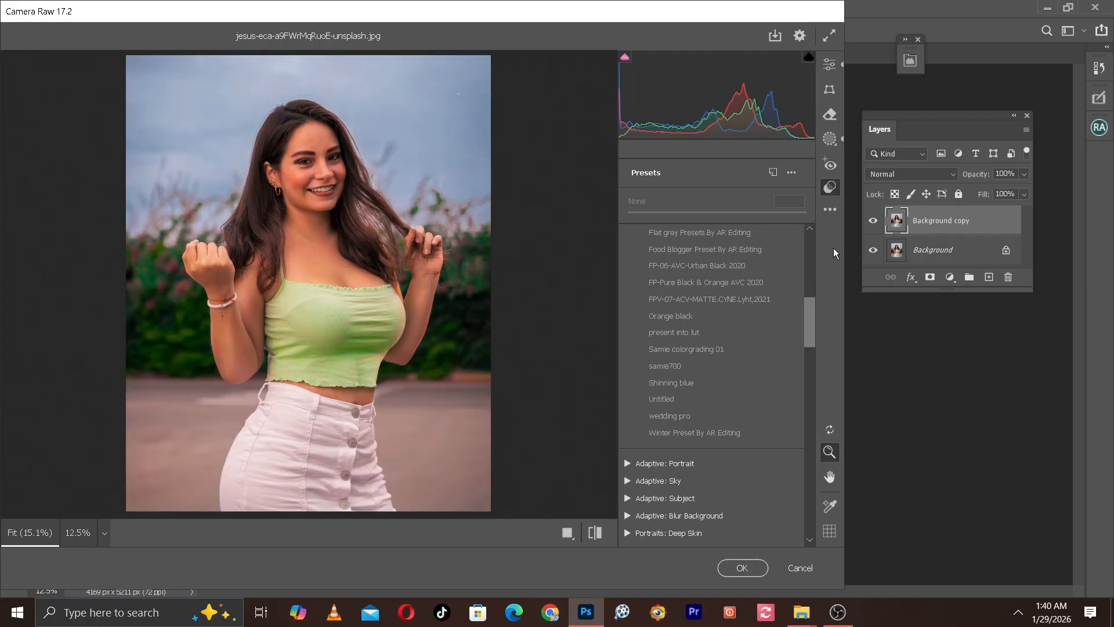
click(742, 571)
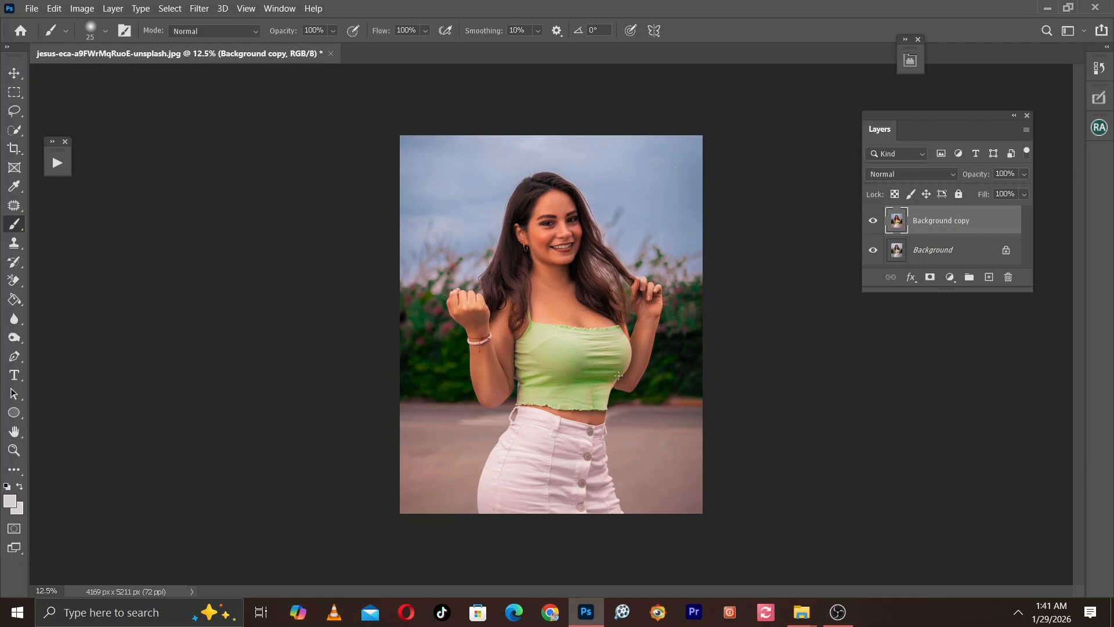
Toggle the Background copy layer's visibility to compare the graded portrait with the original.
click(874, 221)
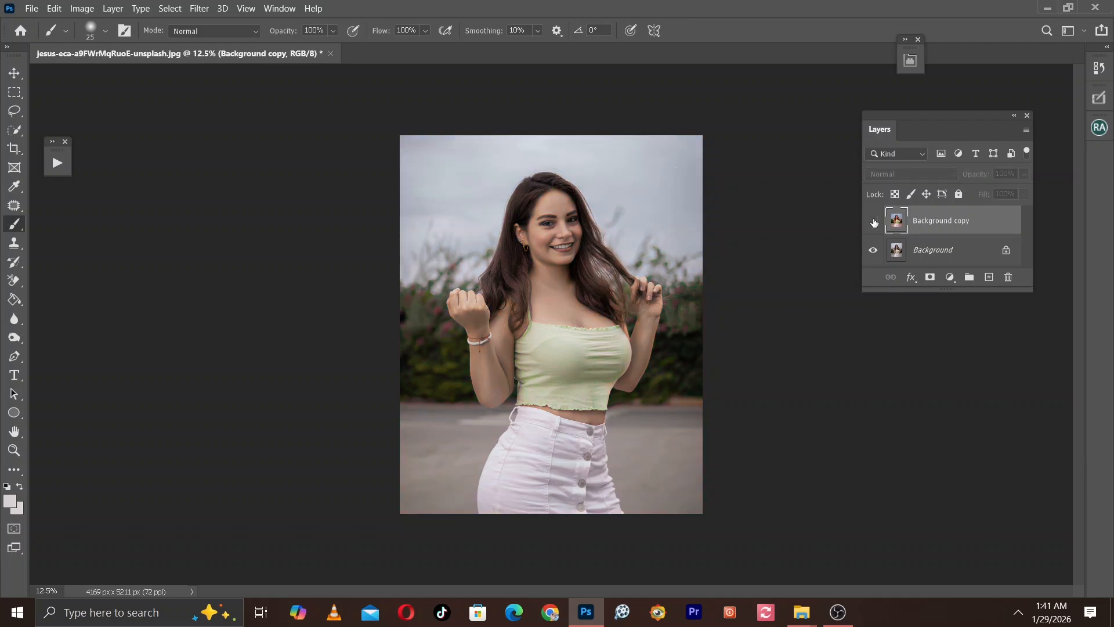
click(874, 221)
click(873, 221)
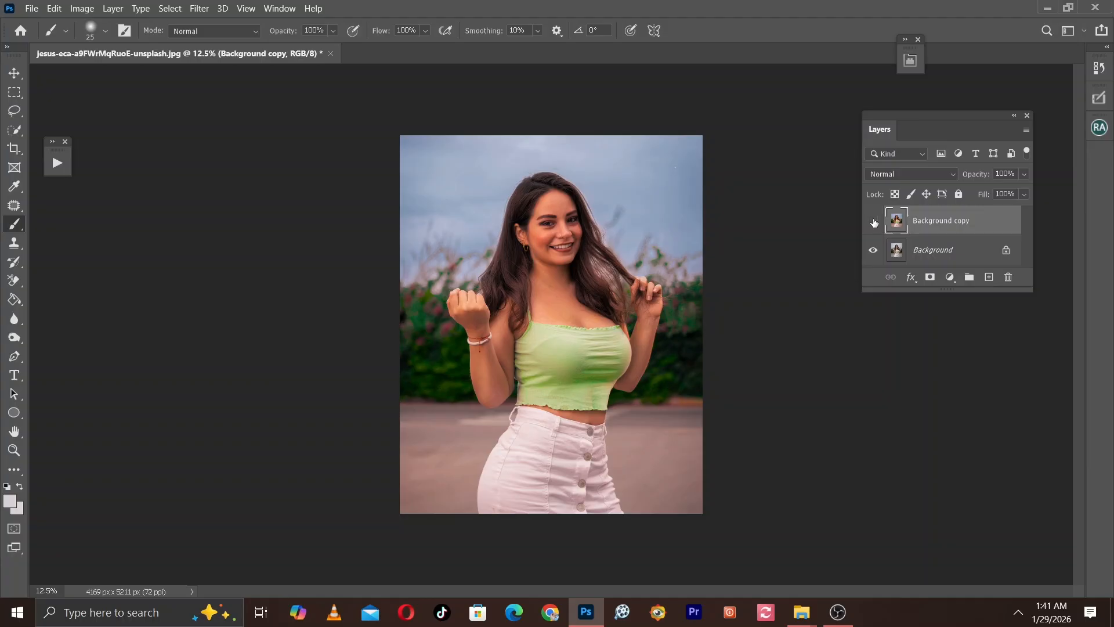
click(874, 221)
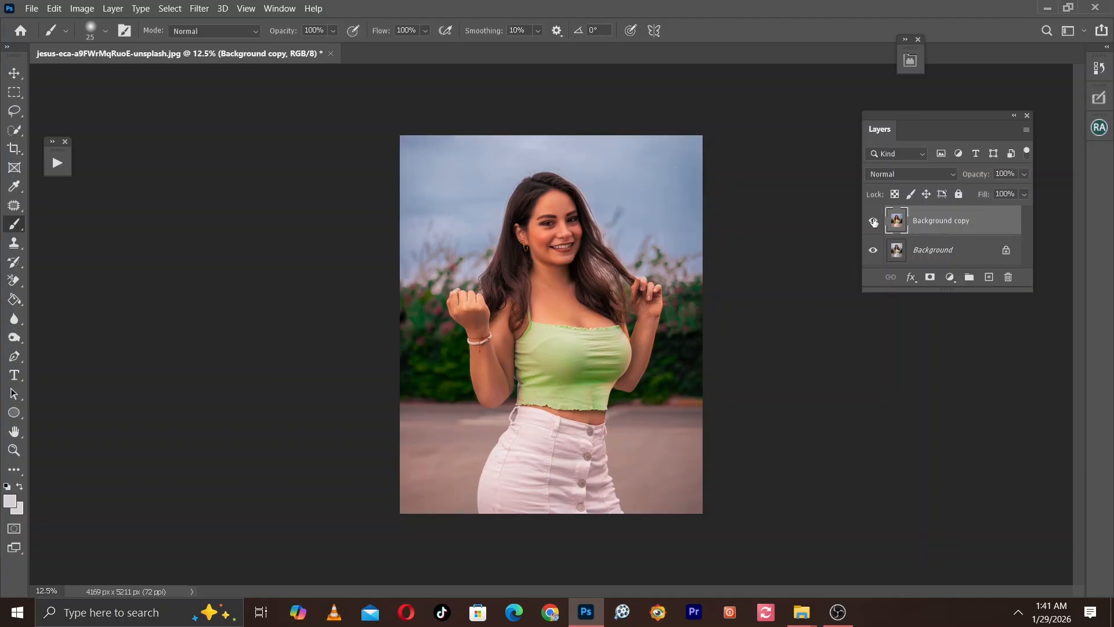